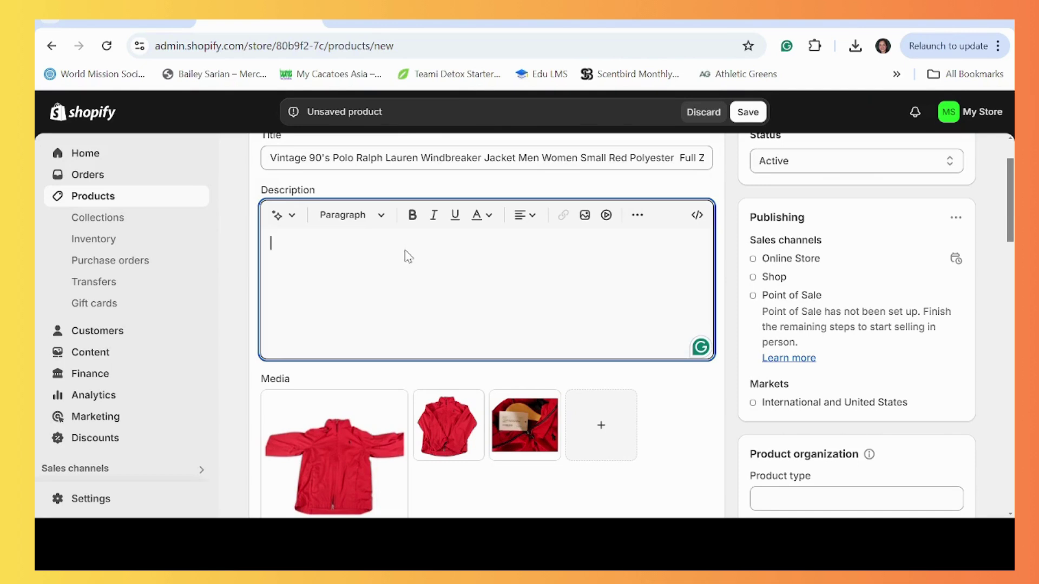
# Enter "Vintage 90's Polo Ralph Lauren Windbreaker Jacket Men Women Small Red Polyester Full Zip Mock Collar Long Sleeve" as the description in bold
pyautogui.write("Vintage 90's Polo Ralph Lauren Windbreaker Jacket Men Women Small Red Polyester  Full Zip Mock Collar Long Sleeve")
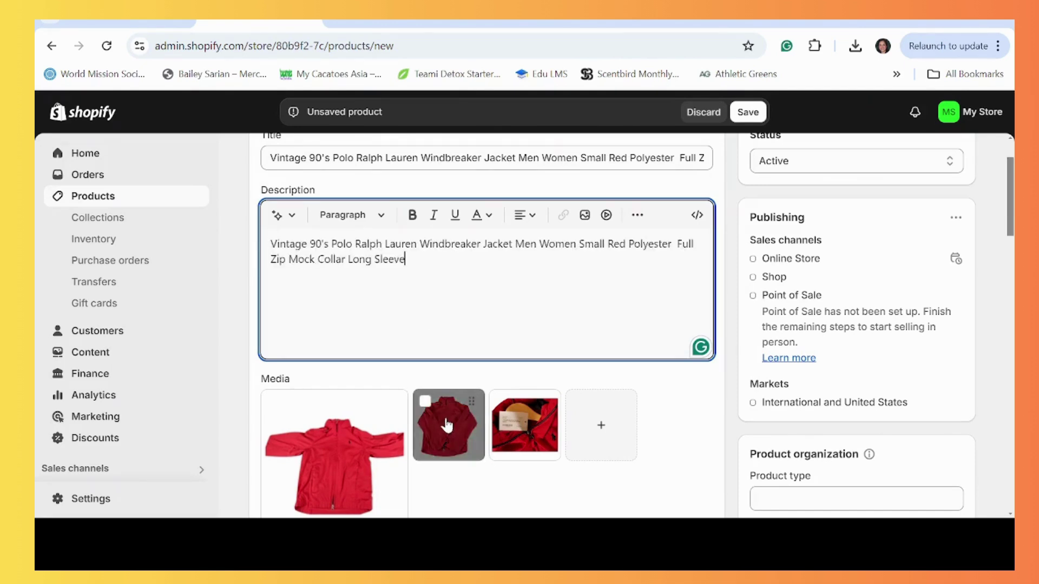
pyautogui.click(412, 219)
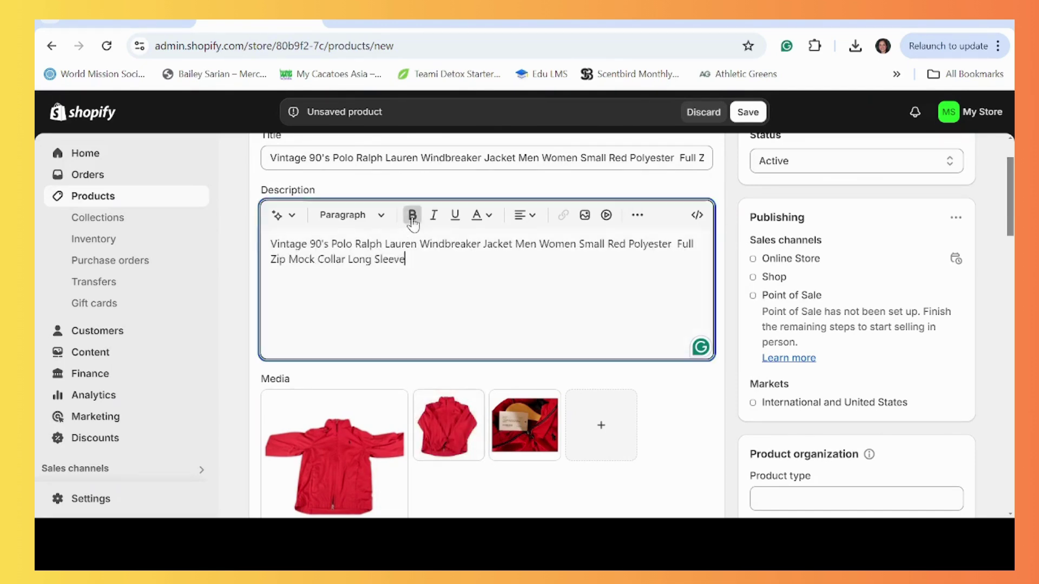
pyautogui.moveTo(409, 259); pyautogui.dragTo(273, 242)
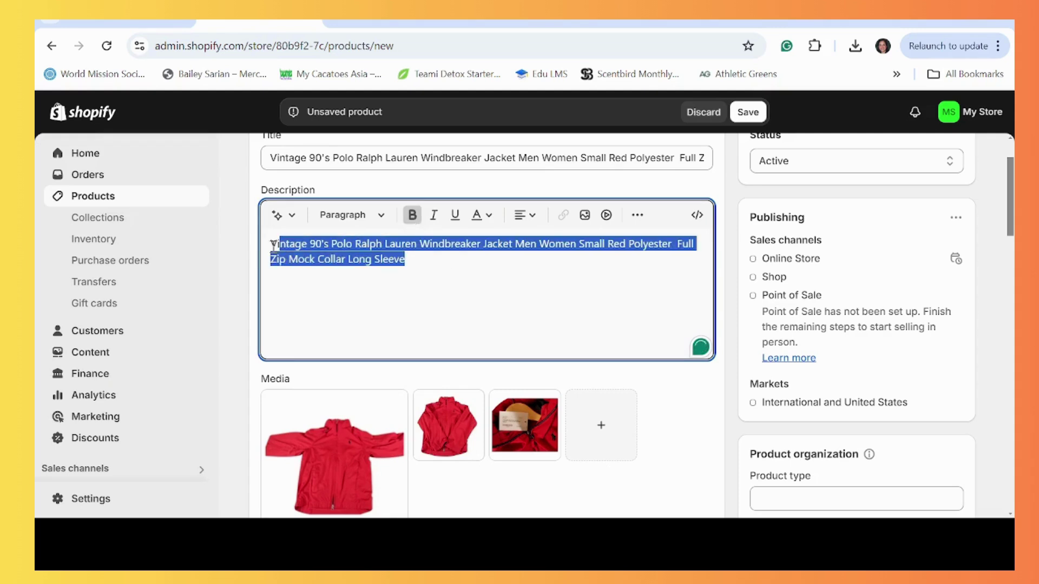
pyautogui.click(413, 216)
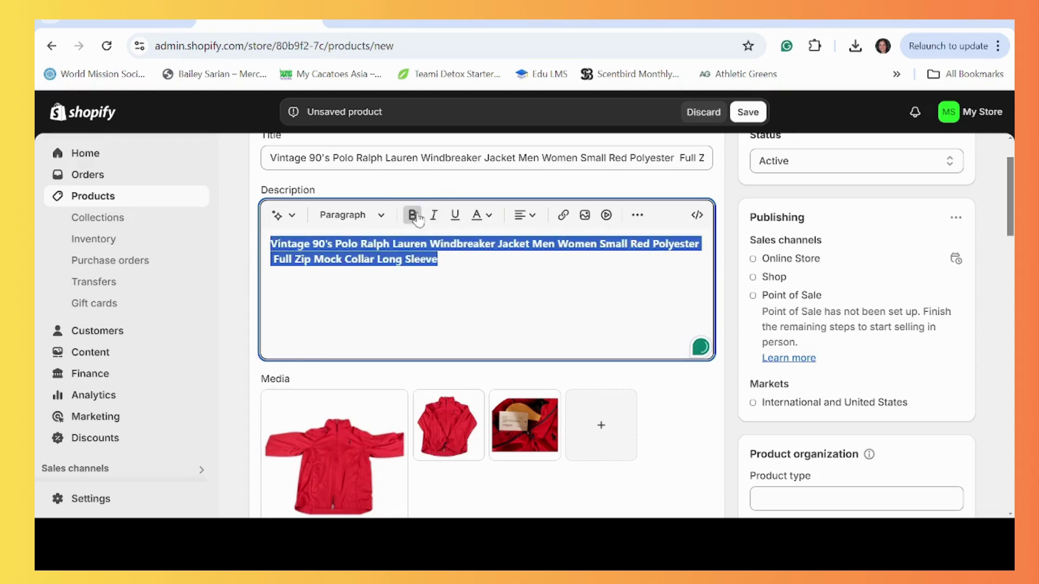
# Add separate lines below the bold description text reading "Used-Good Condition", "Measurements:", "Length:" and "Sleeve:"
pyautogui.click(476, 306)
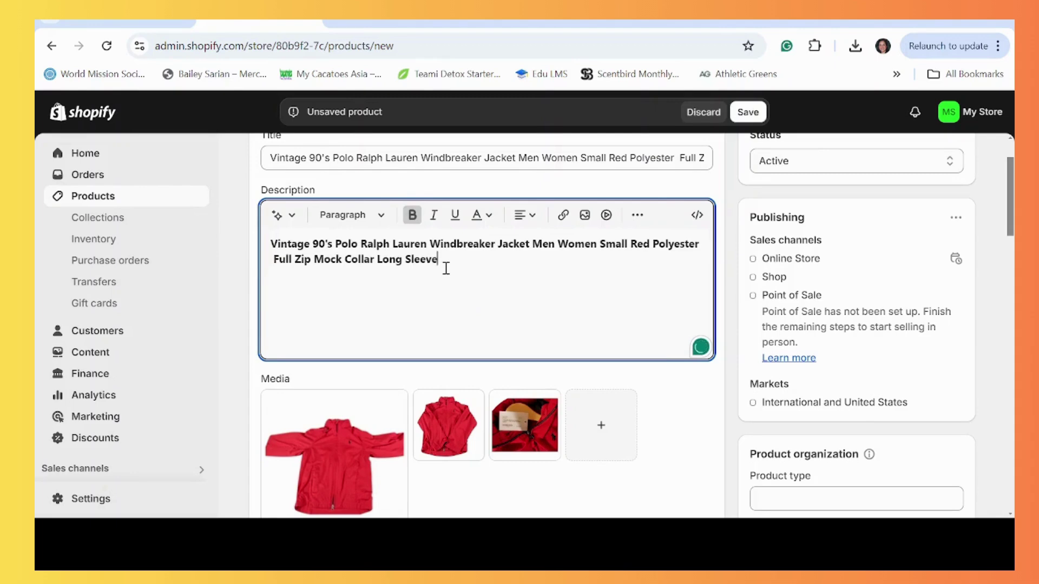
pyautogui.press('Return')
pyautogui.write('Used-Good Condition Measurements:  Pit to Pit: 20" Length: 27.25" Sleeve: 6.5"')
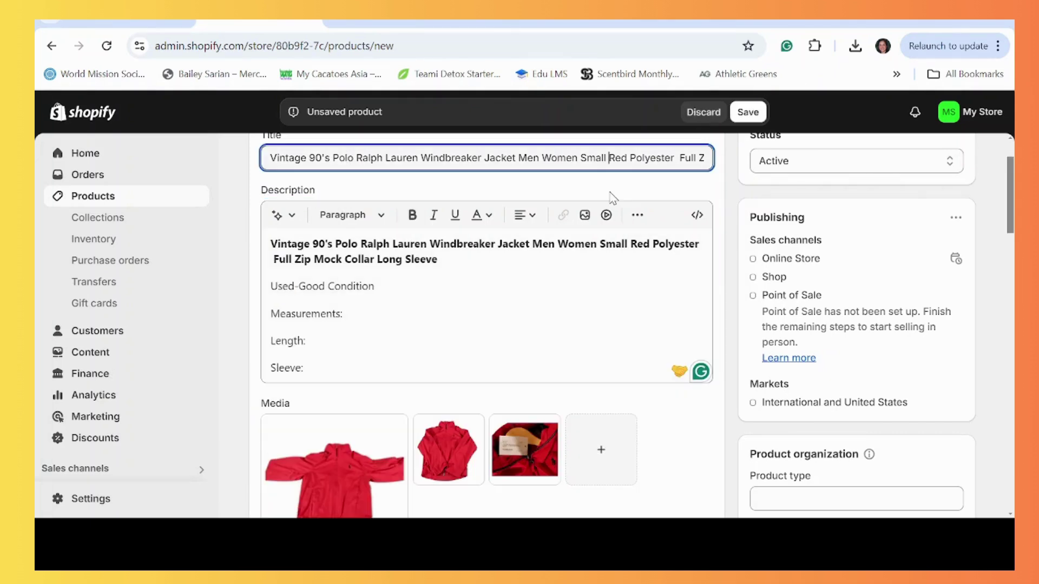
# Insert "Size 8" after "Small" in both the product title and the bold line of the description
pyautogui.write('S')
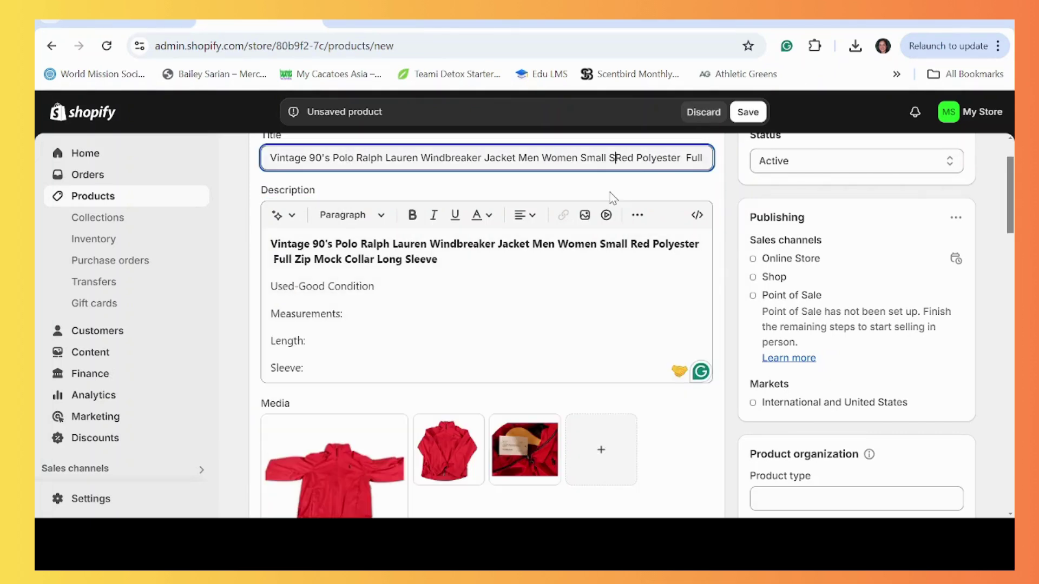
pyautogui.write('iz')
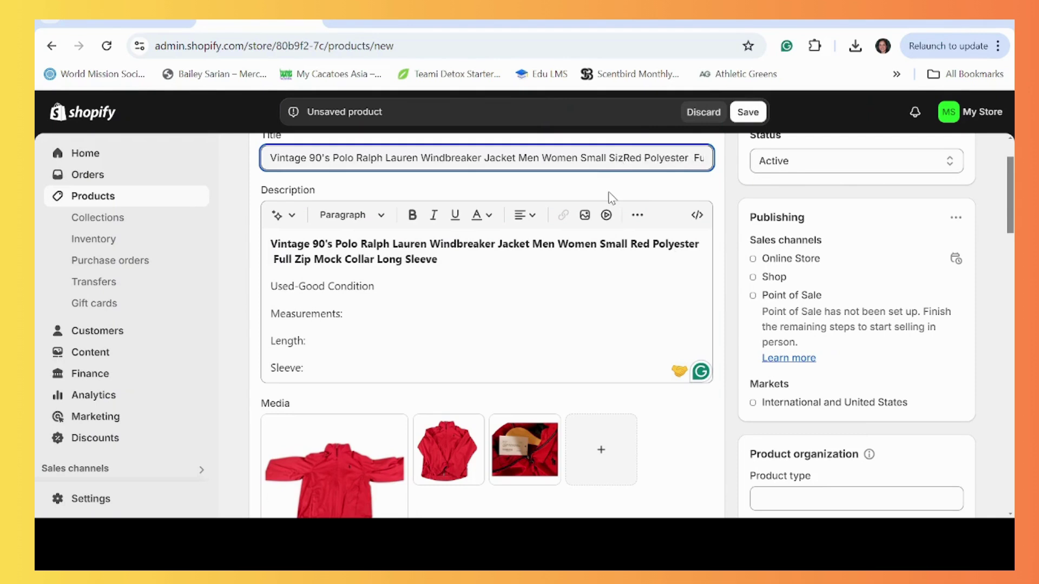
pyautogui.write('e 8')
pyautogui.click(631, 248)
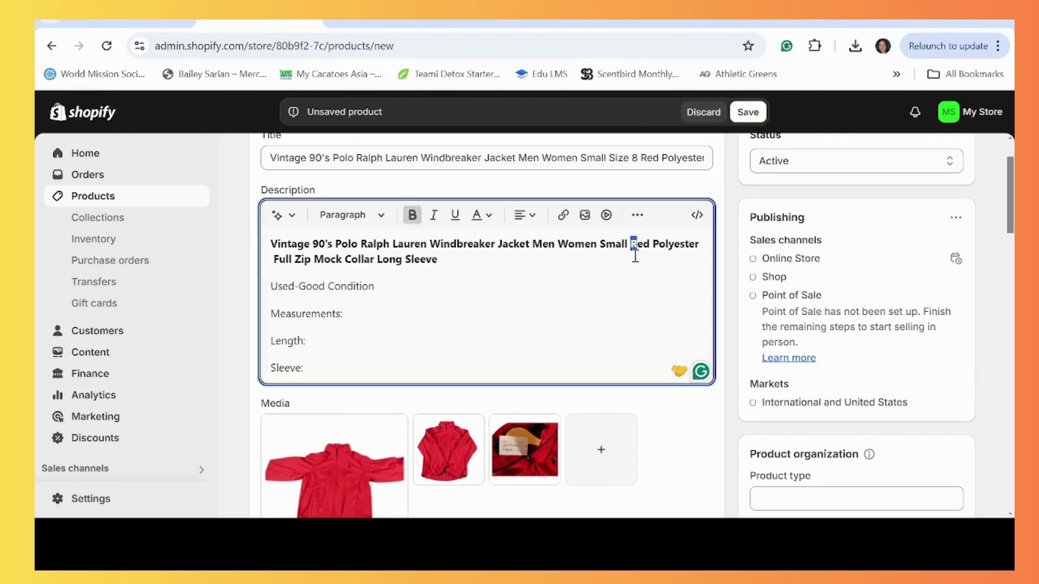
pyautogui.write('Size ')
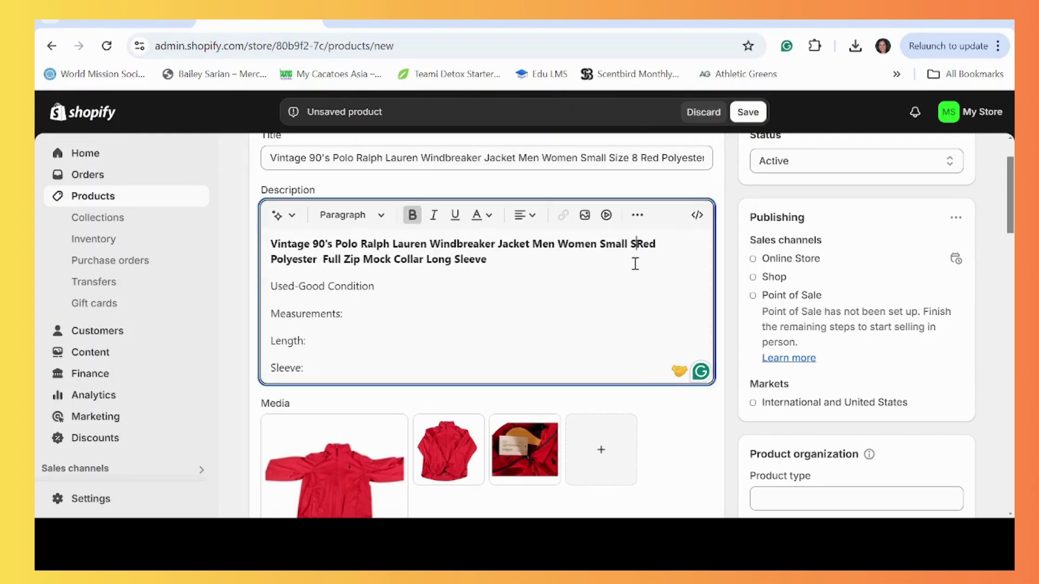
pyautogui.write('8')
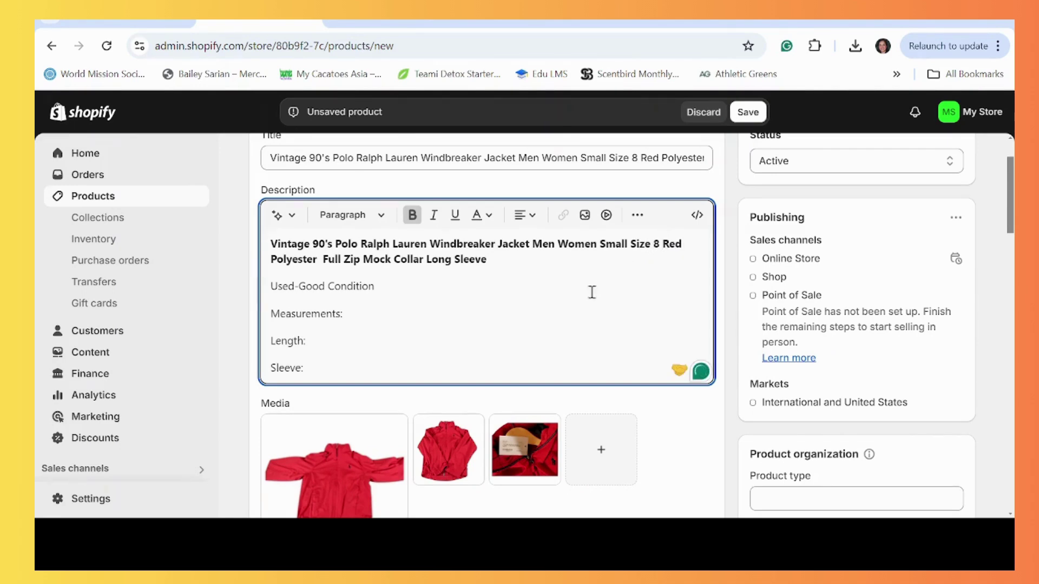
# Add a "Pit to pit:" line directly below "Measurements:" in the description
pyautogui.click(396, 349)
pyautogui.click(354, 317)
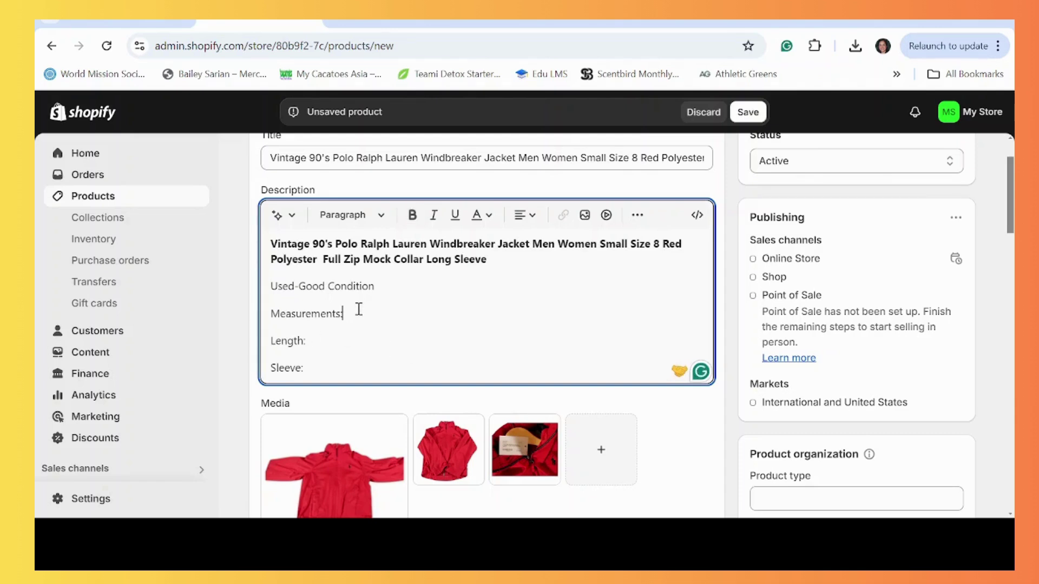
pyautogui.press('Return')
pyautogui.write('Pit to')
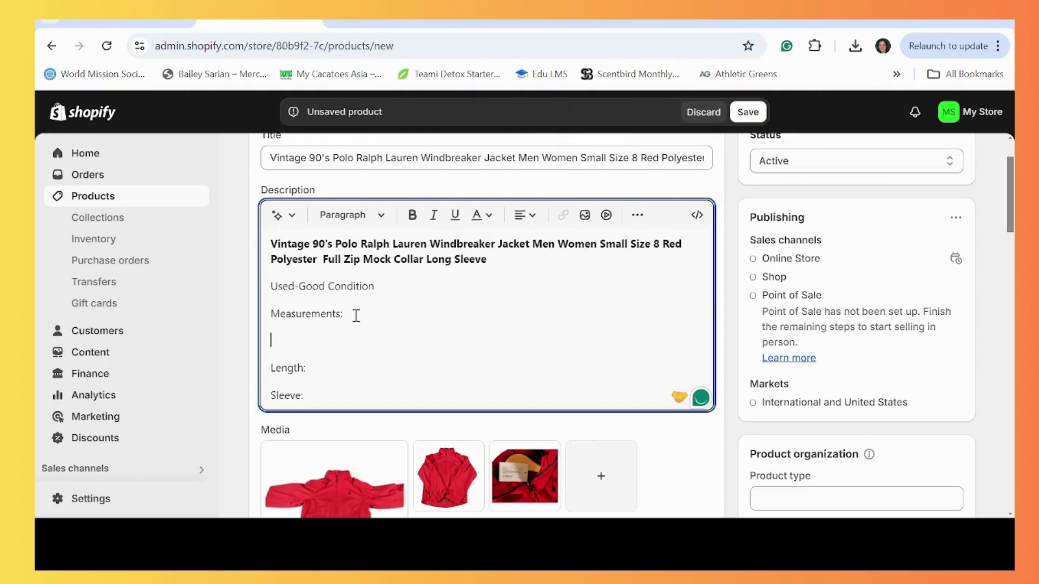
pyautogui.write(' pit')
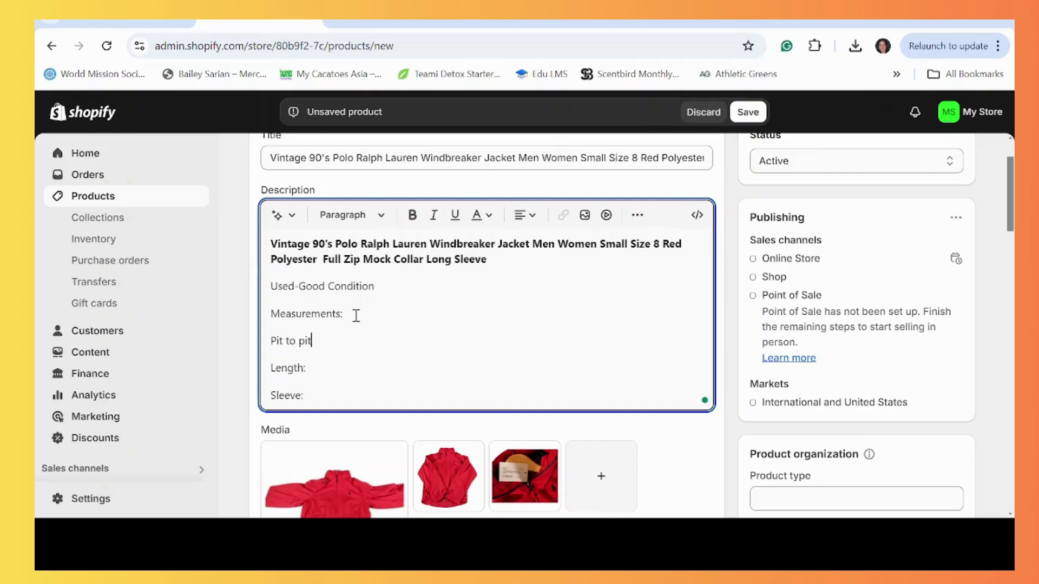
pyautogui.write(':')
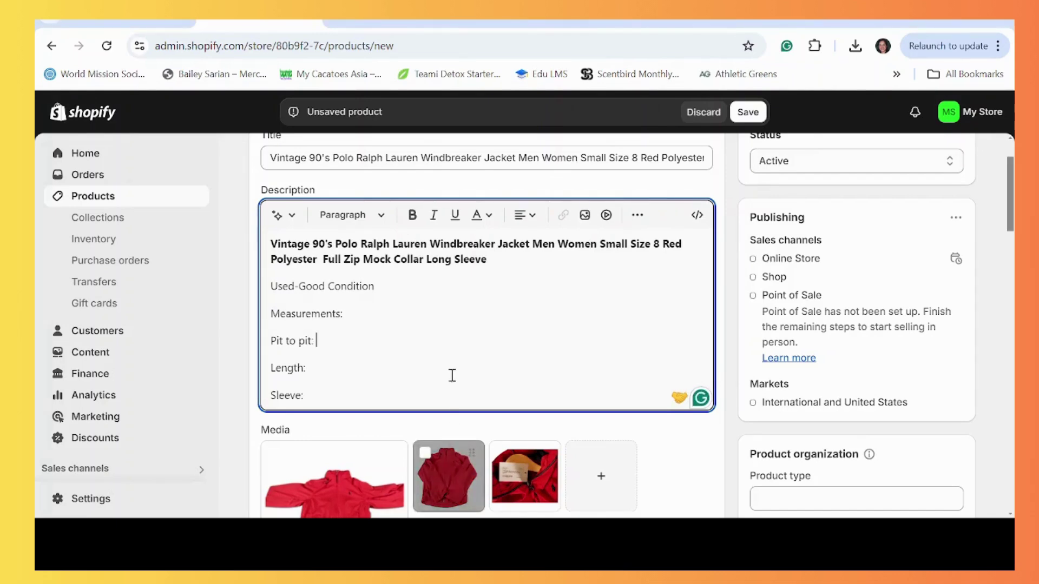
# Fill in the description's measurements: pit to pit 14", length 19" and sleeve 19"
pyautogui.click(384, 314)
pyautogui.click(345, 356)
pyautogui.click(345, 334)
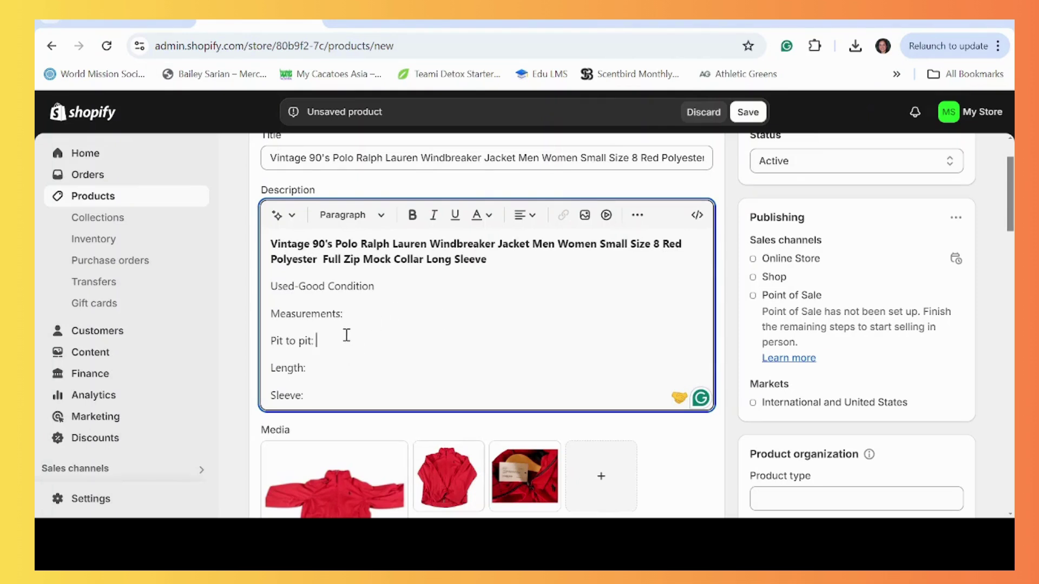
pyautogui.write('14"')
pyautogui.click(340, 365)
pyautogui.write('19"')
pyautogui.click(382, 398)
pyautogui.write('19"')
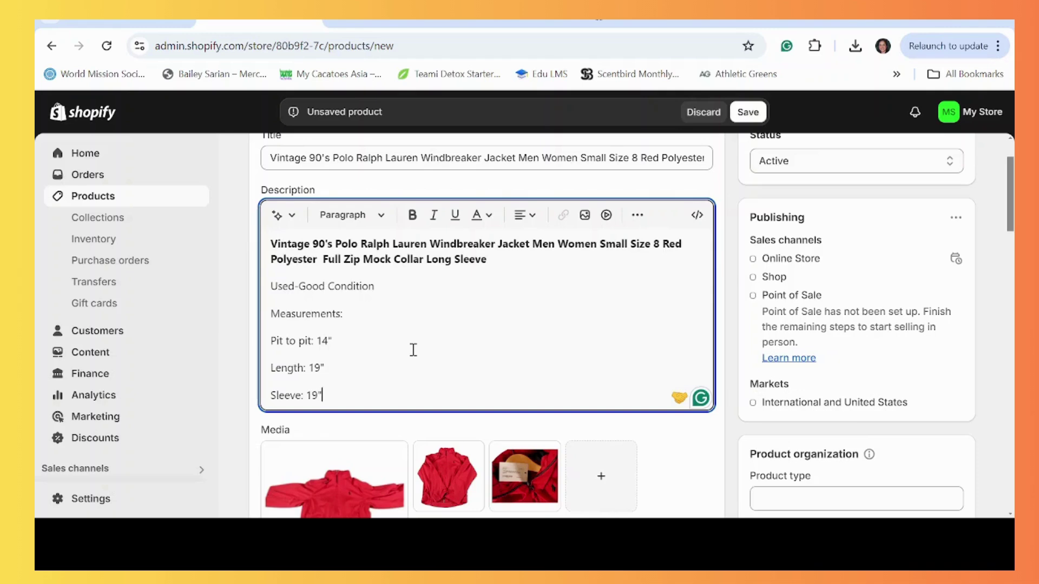
pyautogui.scroll(-4, 470, 368)
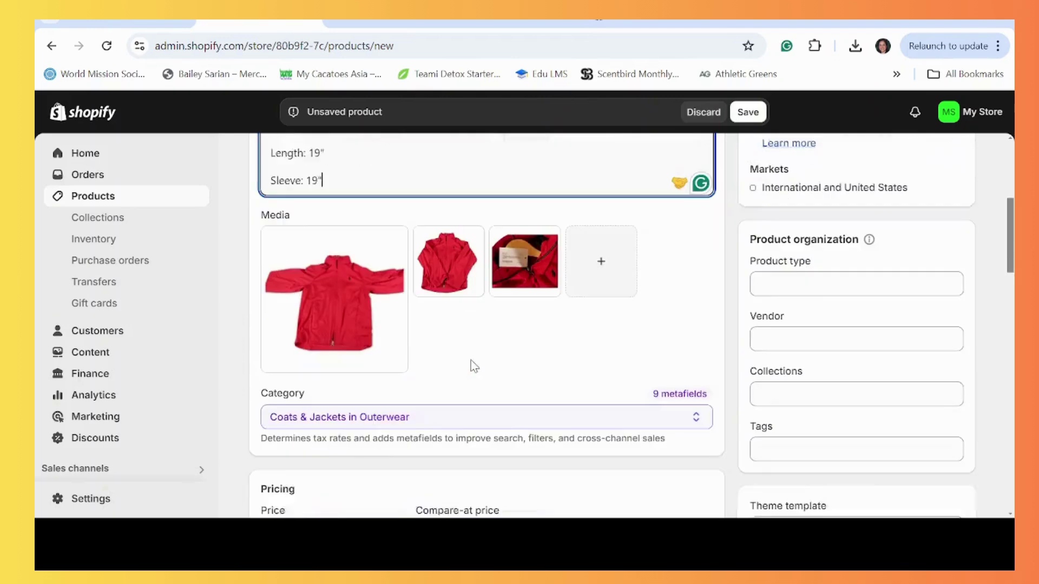
pyautogui.scroll(-3, 474, 364)
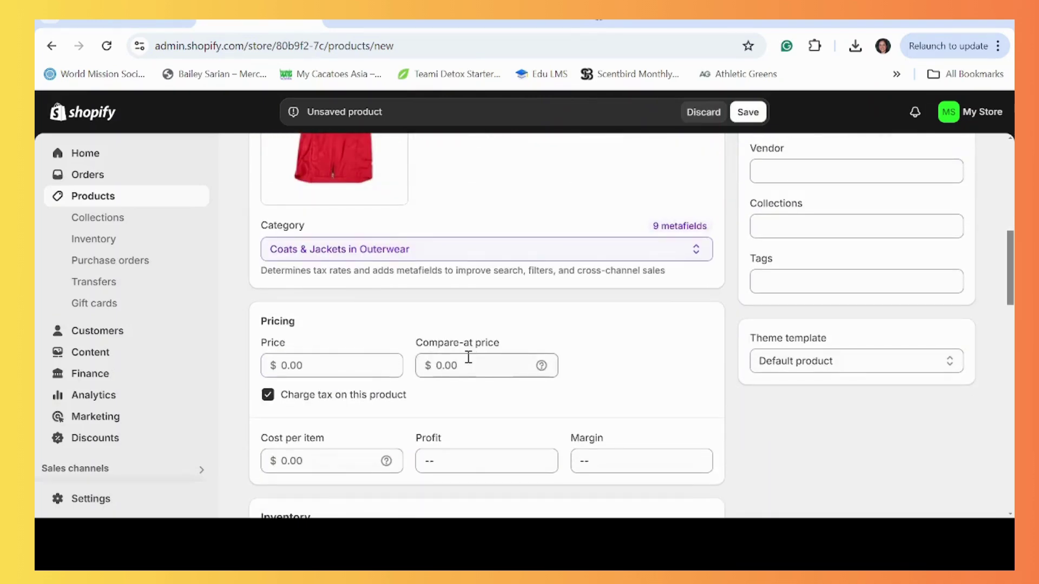
pyautogui.click(487, 247)
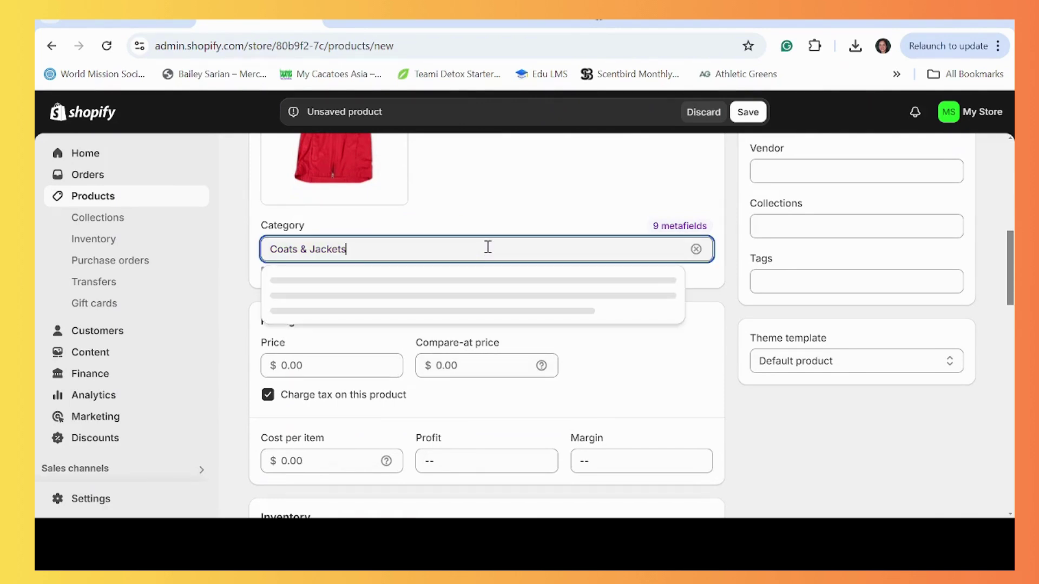
pyautogui.click(630, 369)
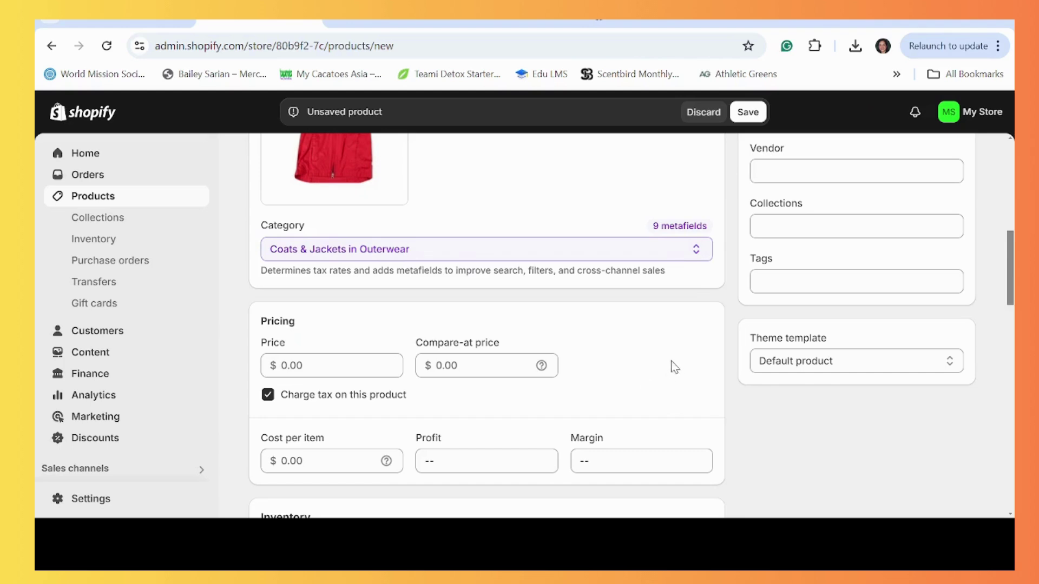
# Set the product's price to 45.00 and save the new product
pyautogui.scroll(-3, 674, 367)
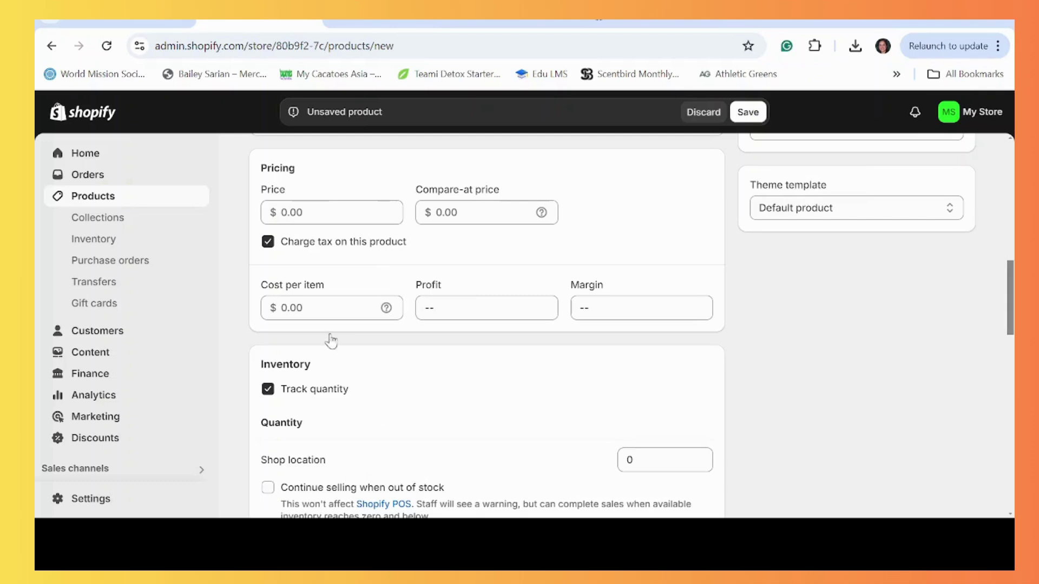
pyautogui.click(284, 217)
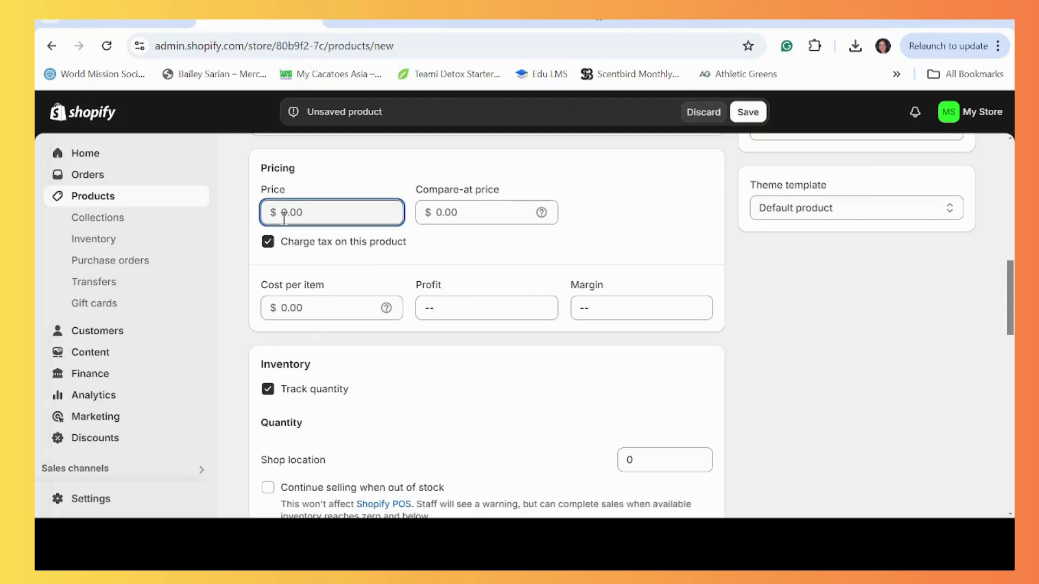
pyautogui.write('45.00')
pyautogui.press('Return')
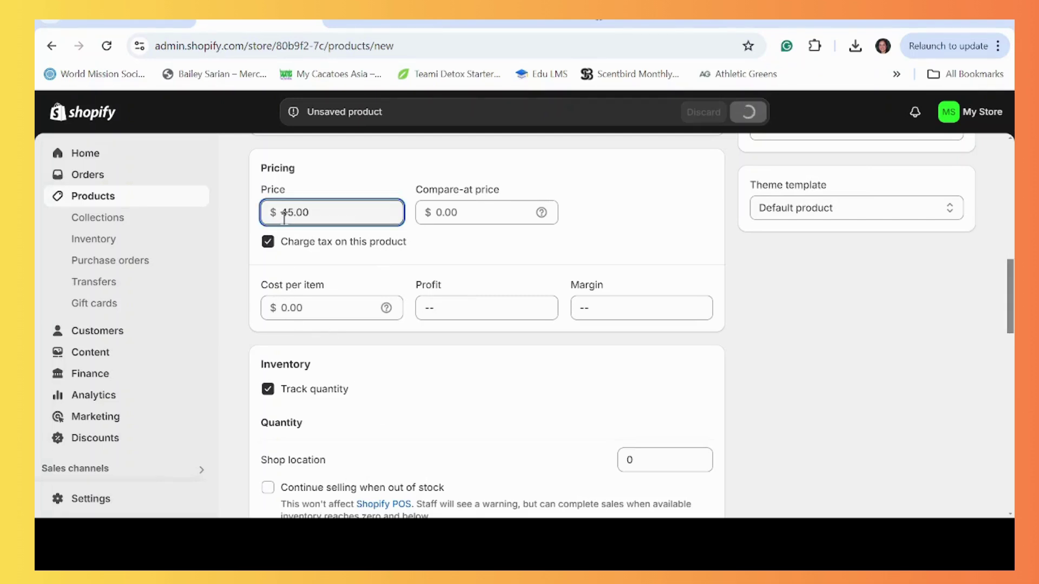
# Try to increase the inventory quantity for Shop location
pyautogui.scroll(-3, 506, 401)
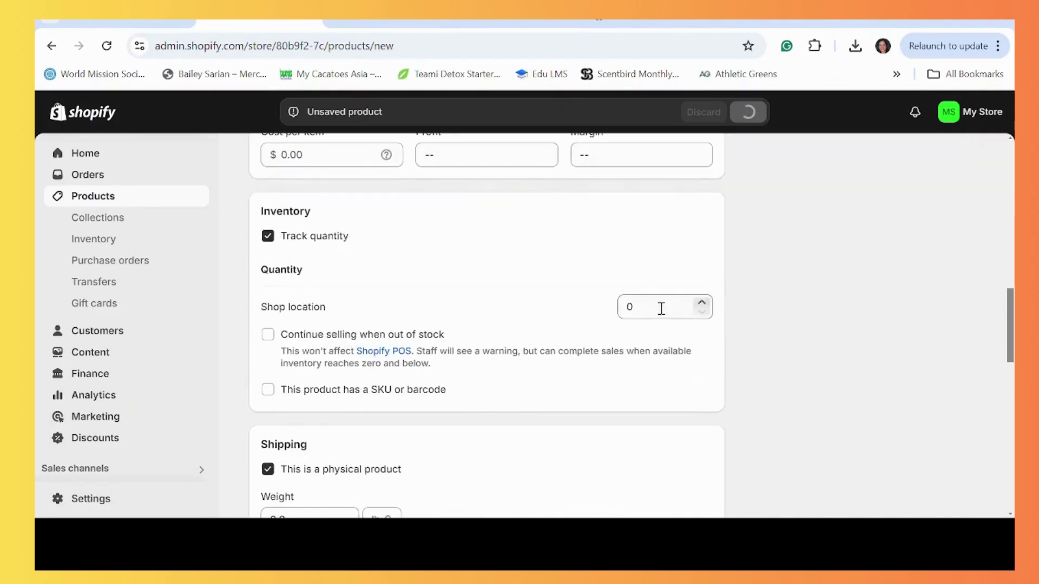
pyautogui.click(660, 307)
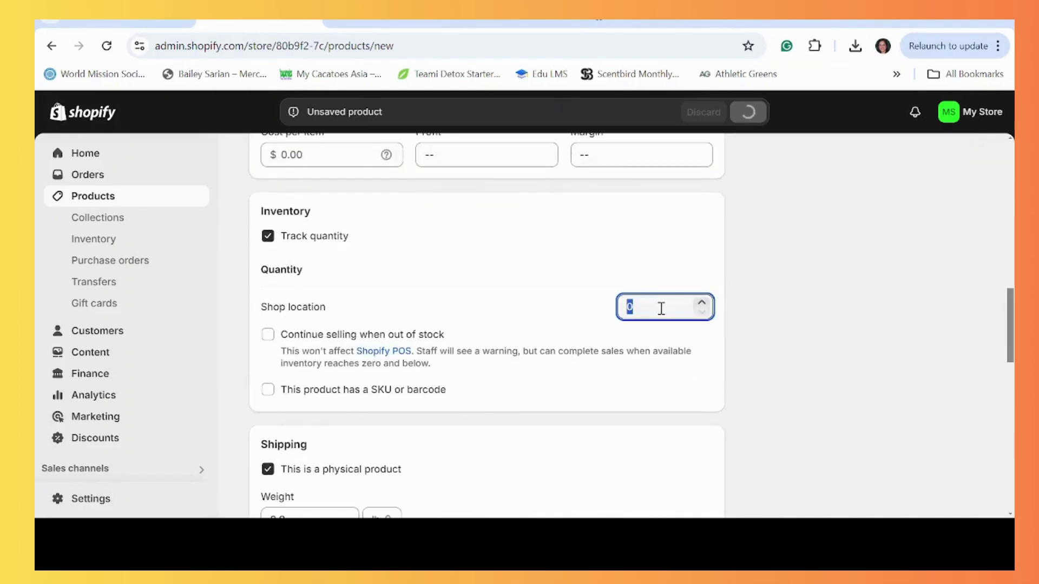
pyautogui.click(705, 304)
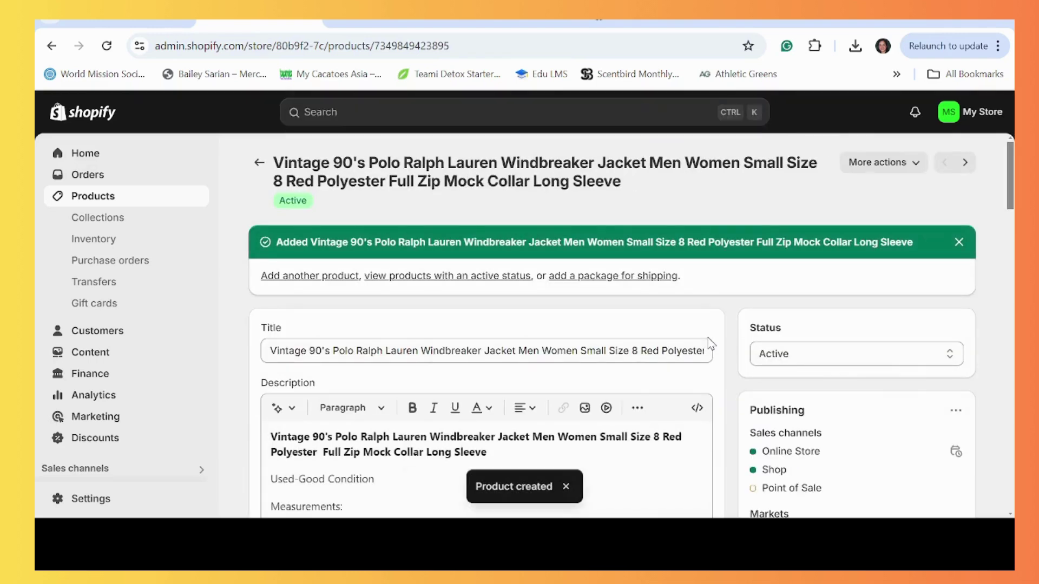
# Change the product's status to Draft
pyautogui.click(814, 346)
pyautogui.click(817, 392)
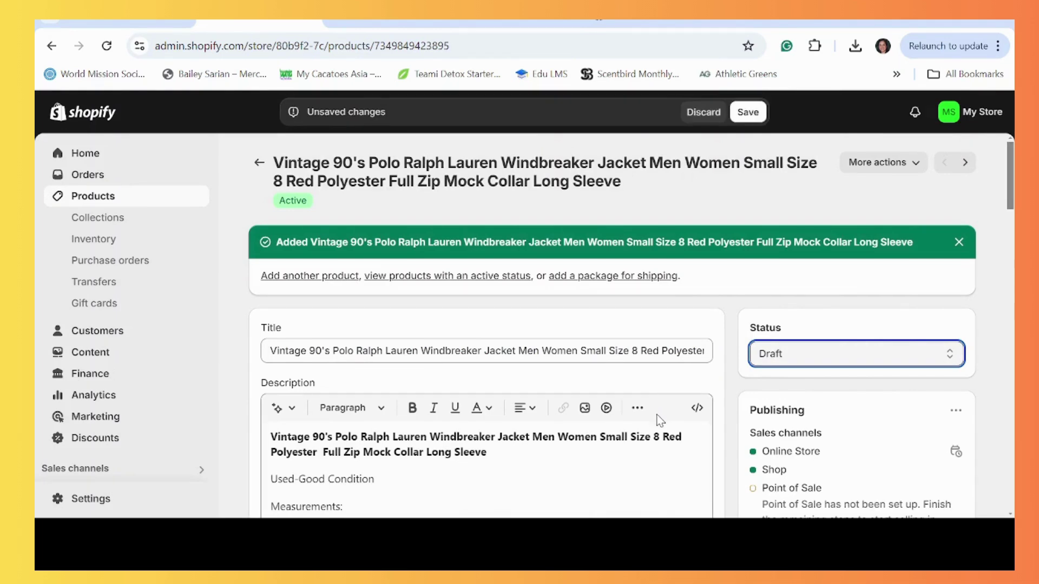
# Set the on-hand quantity at Shop location to 1 with the default Correction reason and save the adjustment
pyautogui.scroll(-4, 660, 421)
pyautogui.scroll(-4, 660, 422)
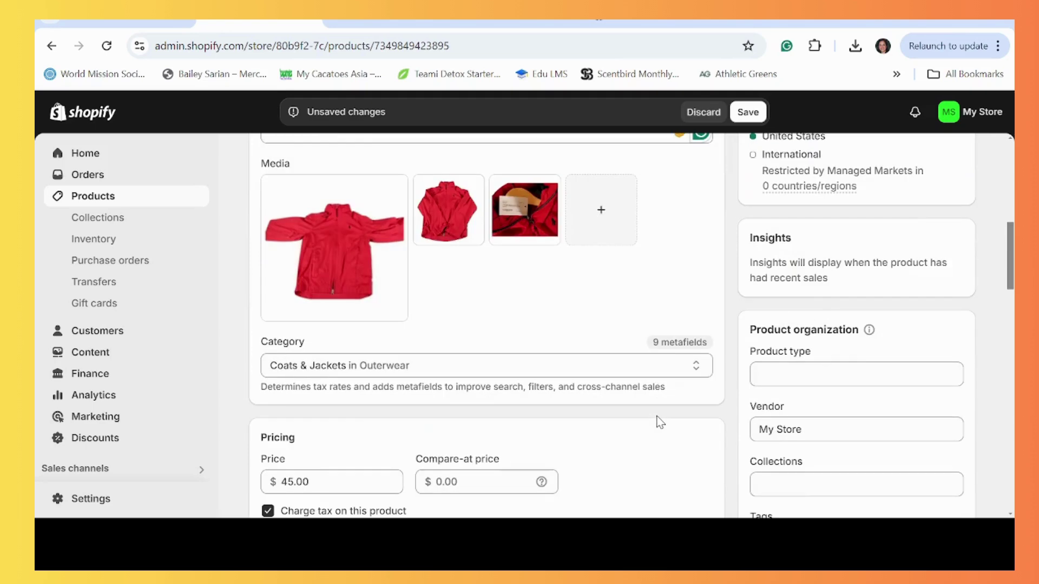
pyautogui.scroll(-3, 660, 422)
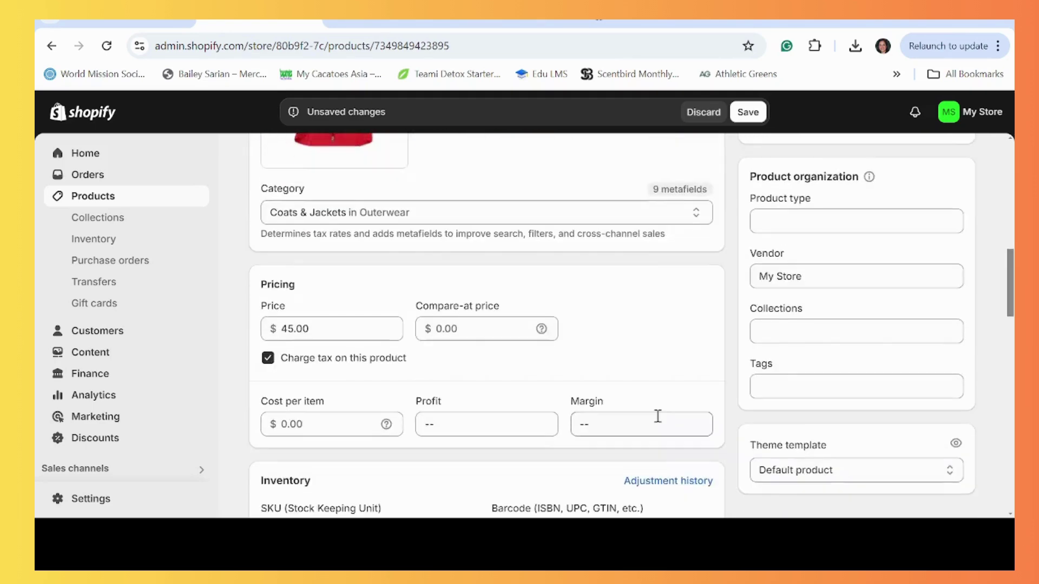
pyautogui.scroll(-4, 660, 422)
pyautogui.scroll(-3, 660, 422)
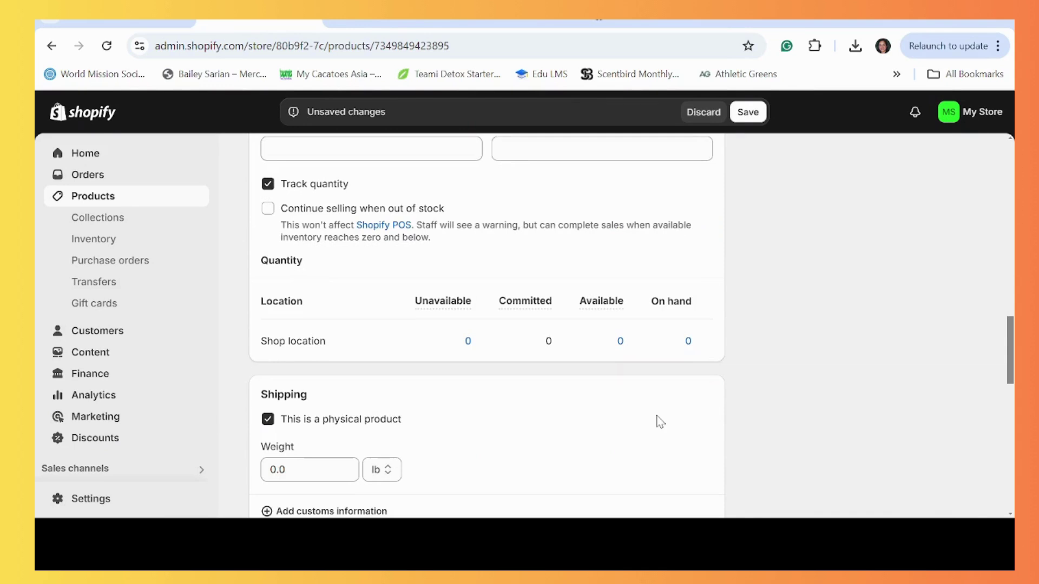
pyautogui.scroll(1, 659, 421)
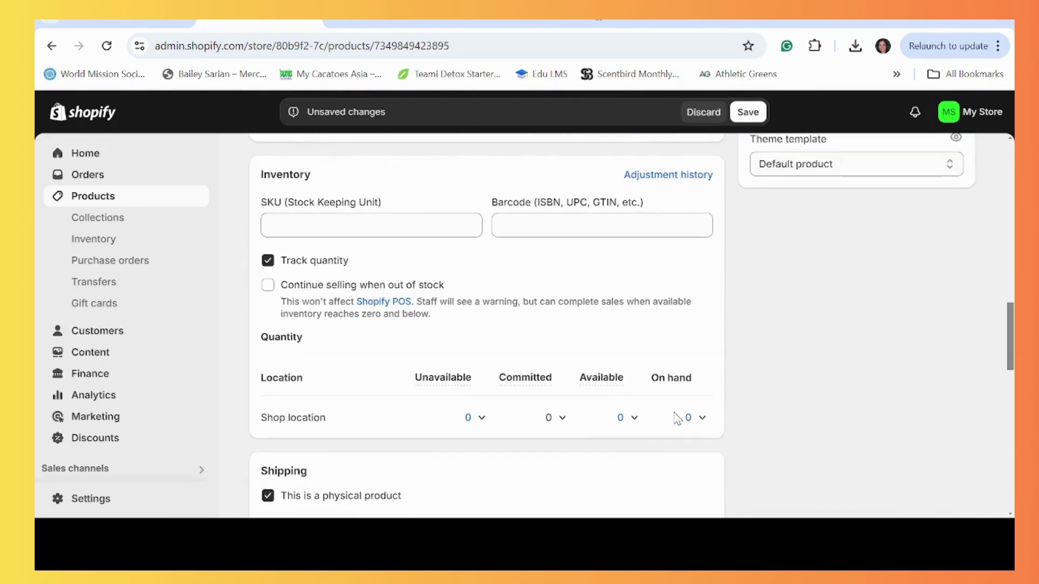
pyautogui.click(698, 417)
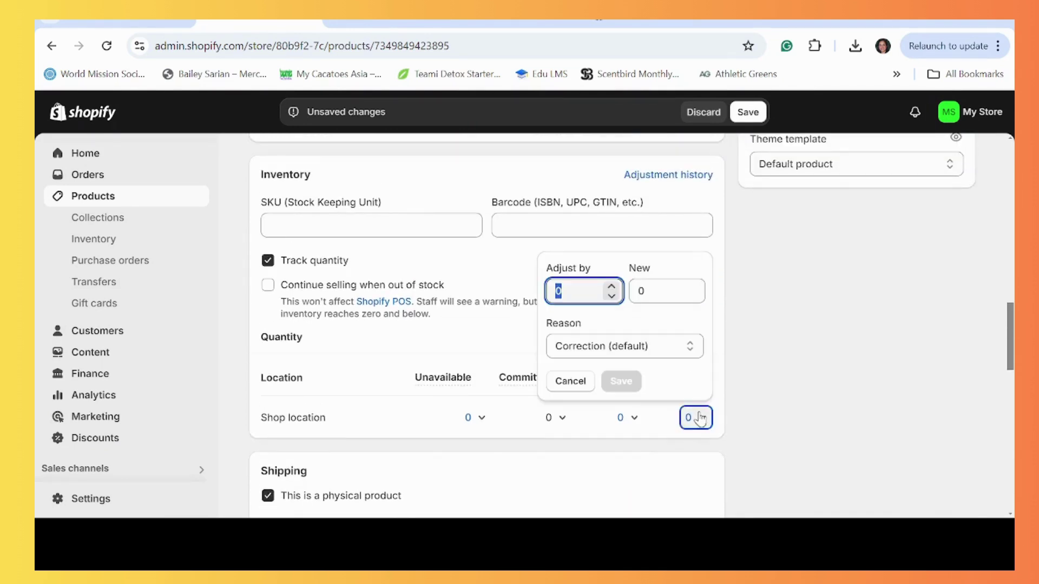
pyautogui.click(683, 284)
pyautogui.click(694, 286)
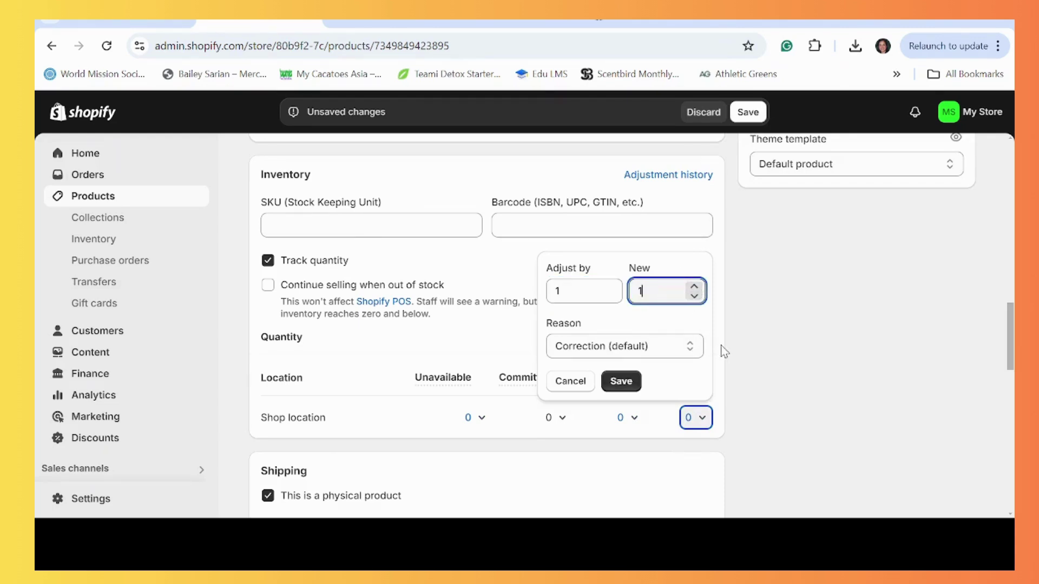
pyautogui.click(620, 384)
pyautogui.scroll(-1, 540, 436)
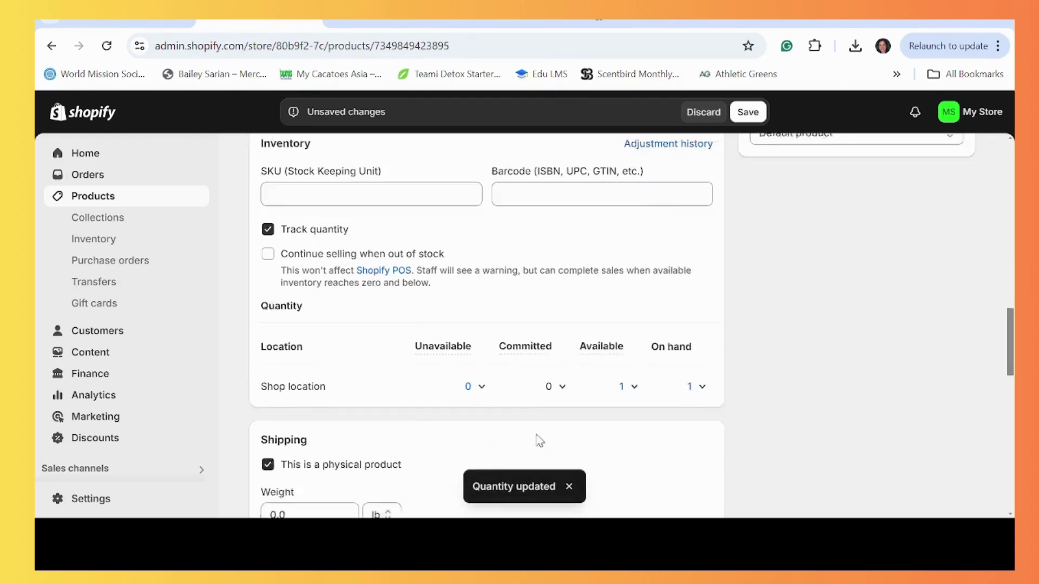
# Set the product's shipping weight to 1.0 kg
pyautogui.scroll(-2, 540, 431)
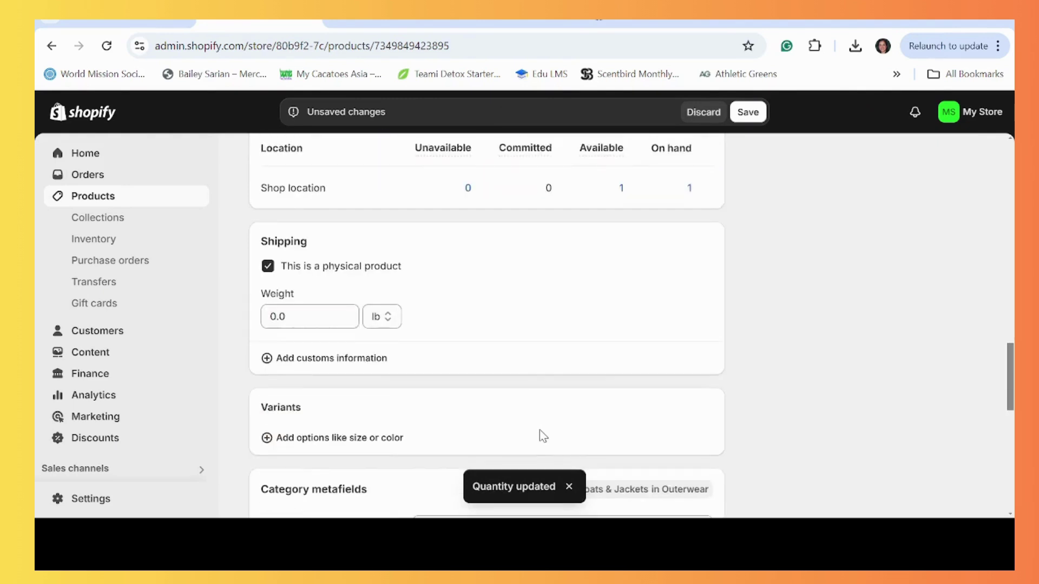
pyautogui.doubleClick(278, 317)
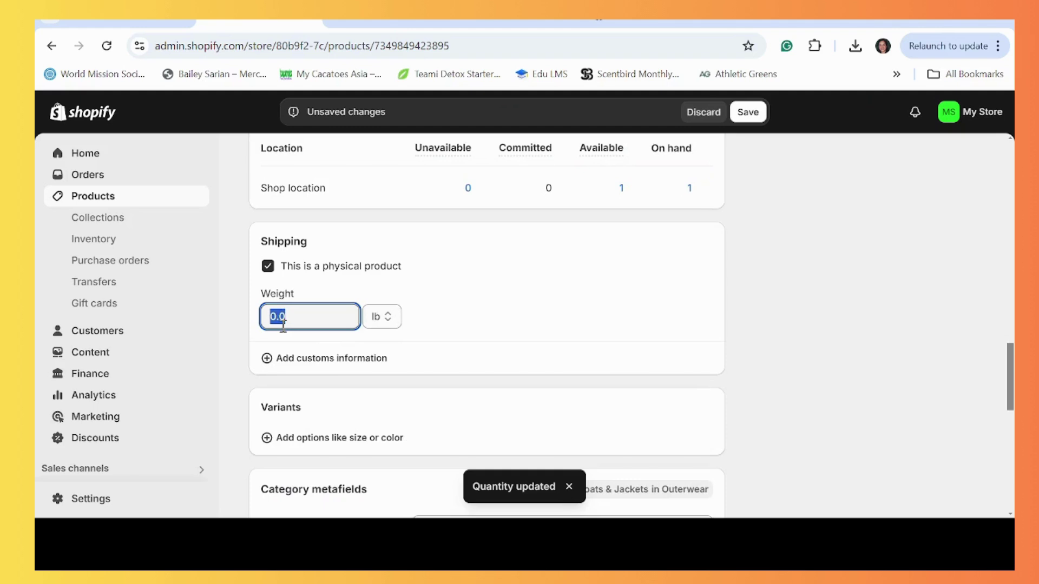
pyautogui.write('1')
pyautogui.press('Tab')
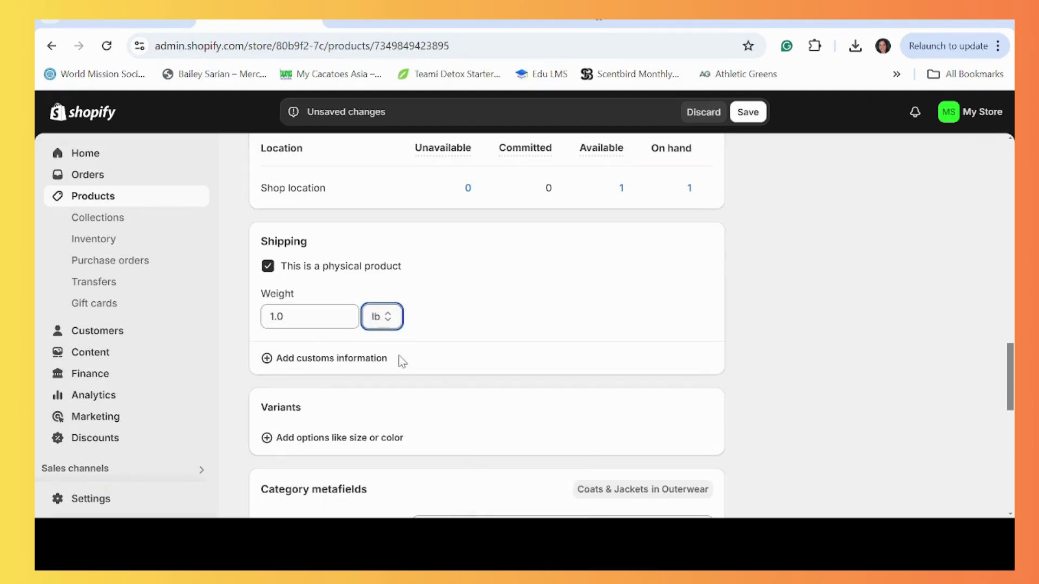
pyautogui.press('k')
# Review the product's category metafields and check the material and care details in the eBay listing for the Polo Ralph Lauren jacket
pyautogui.scroll(-2, 513, 425)
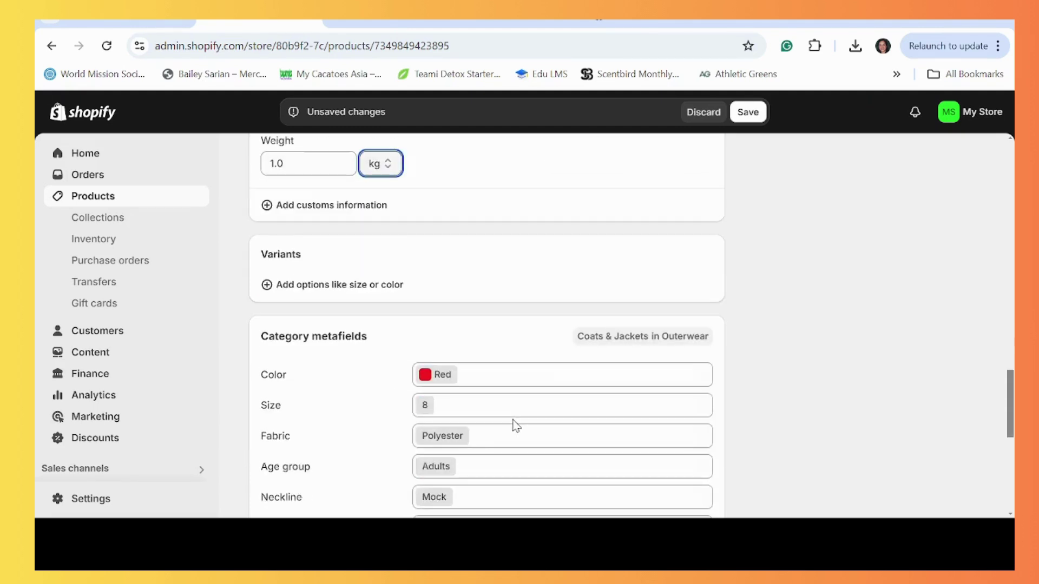
pyautogui.scroll(-1, 514, 425)
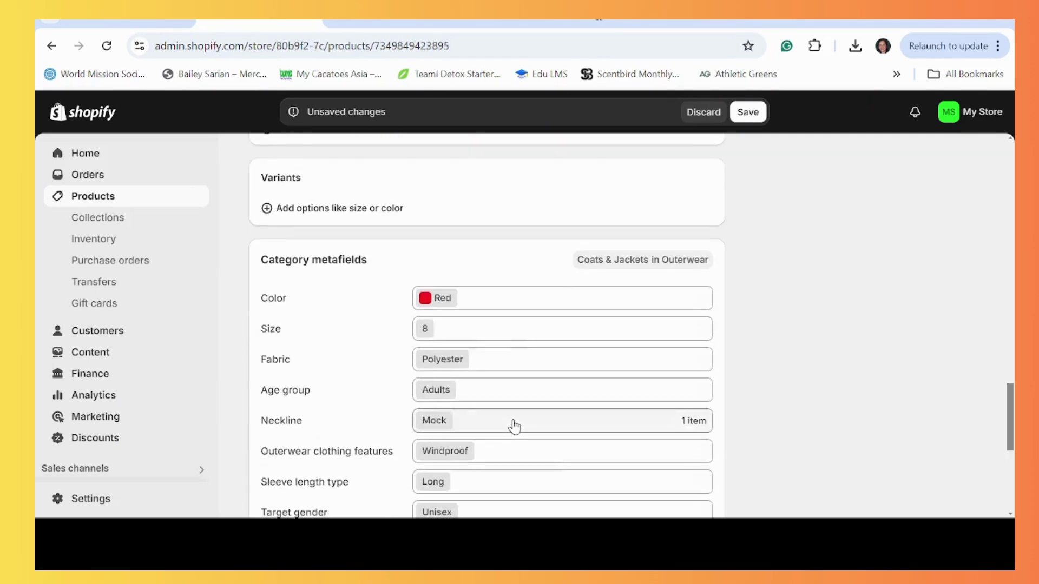
pyautogui.scroll(-1, 517, 427)
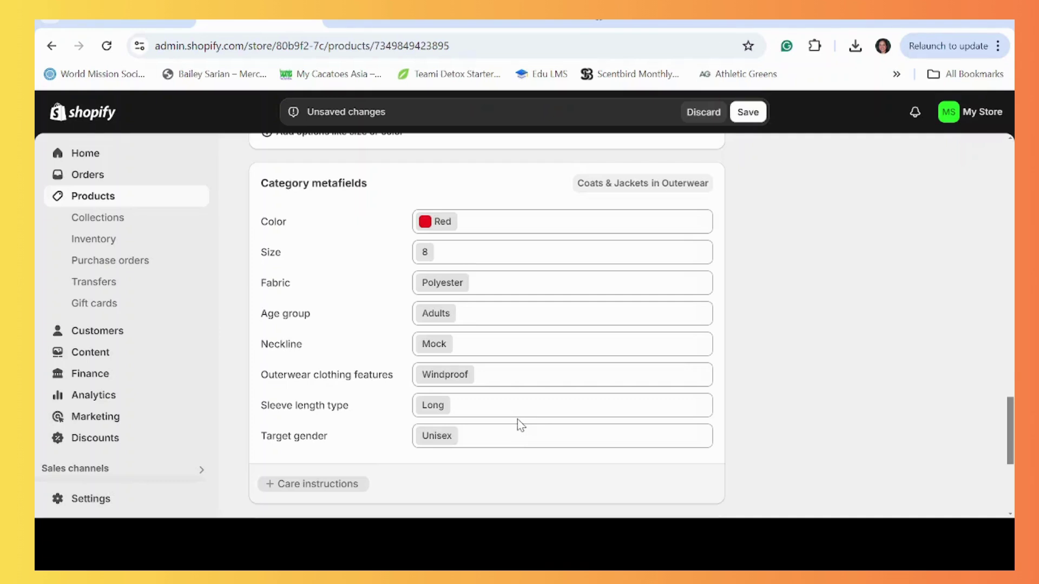
pyautogui.scroll(-2, 517, 420)
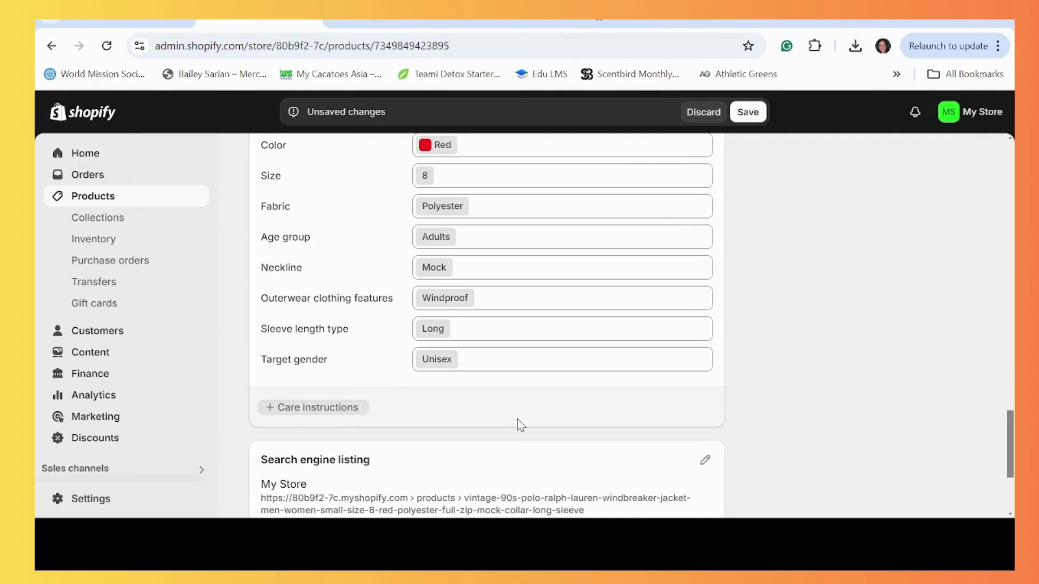
pyautogui.click(334, 26)
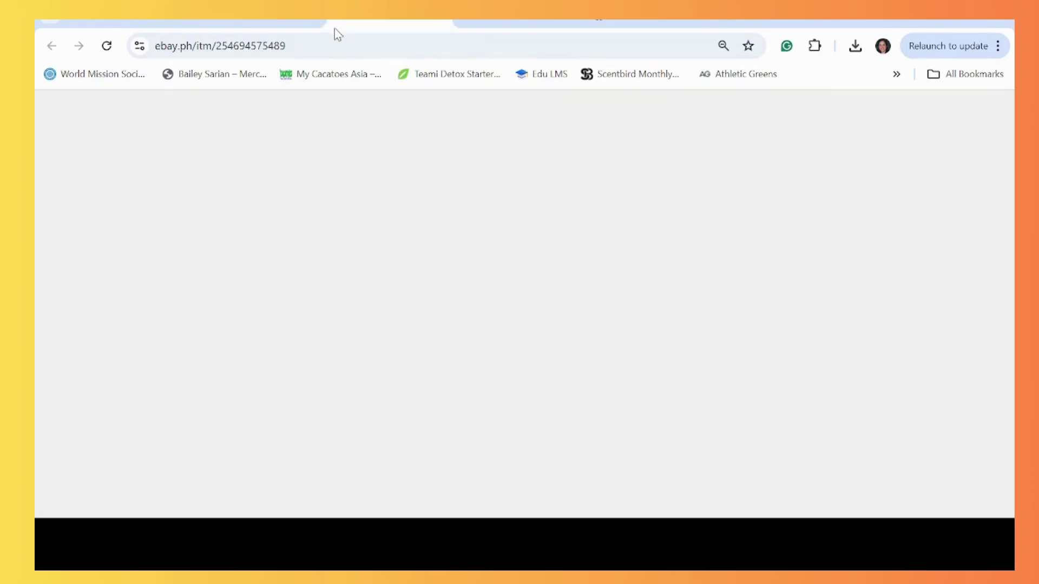
pyautogui.scroll(-15, 572, 304)
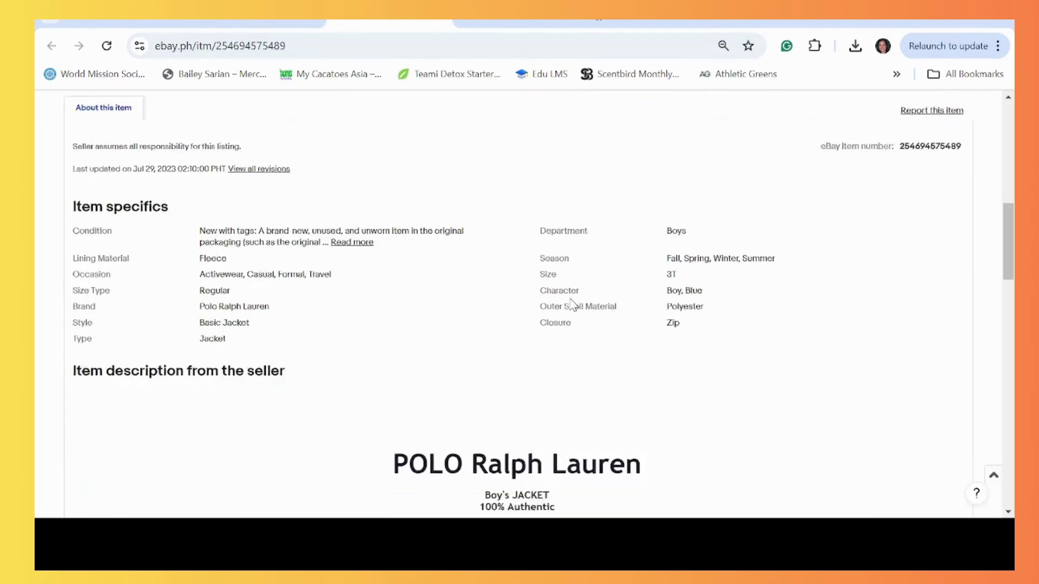
pyautogui.scroll(-4, 572, 305)
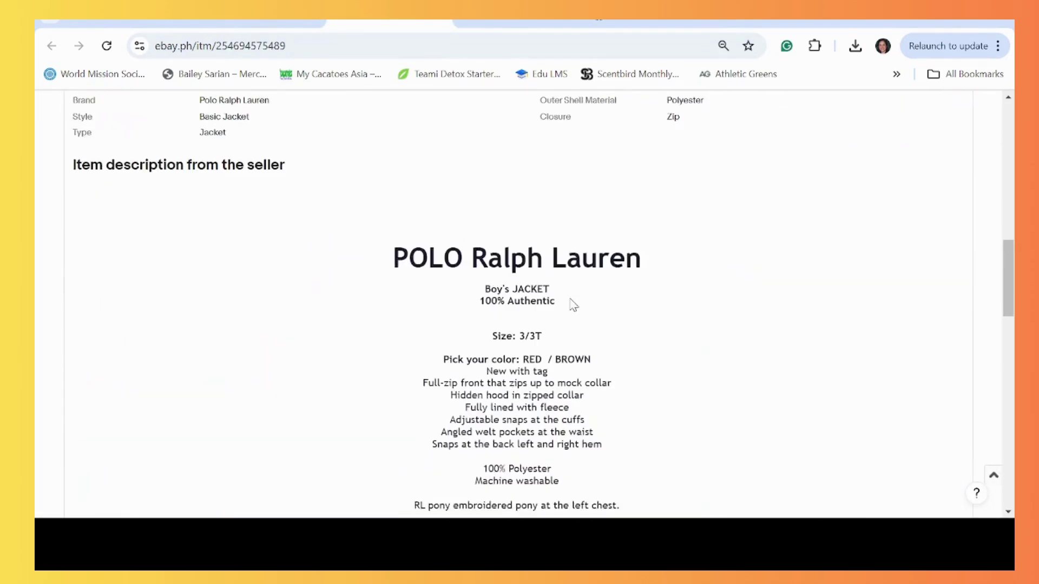
pyautogui.scroll(-2, 572, 305)
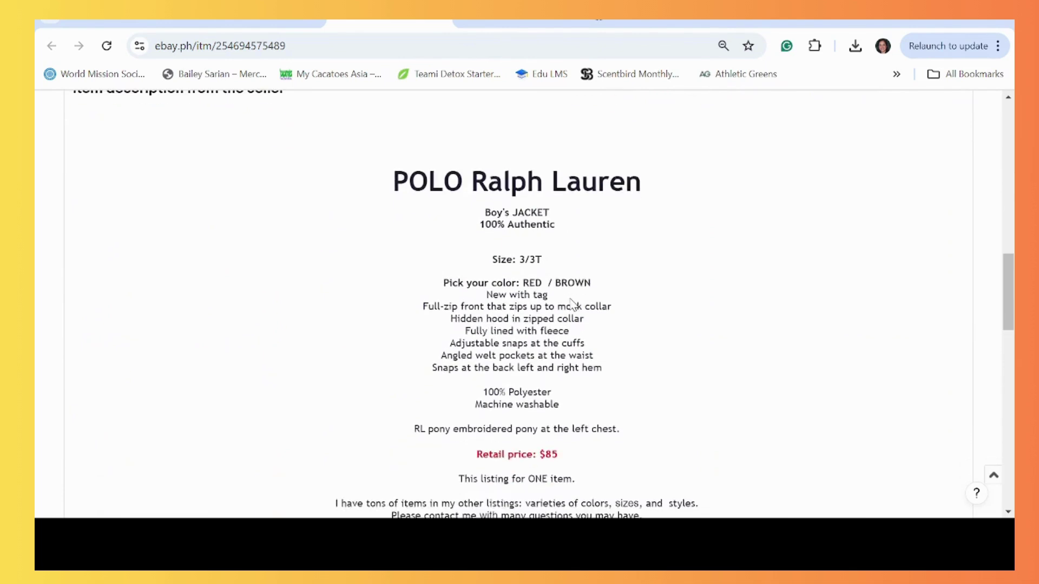
# Return to the Shopify product and add the Care instructions metafield with the entry Machine washable
pyautogui.click(260, 22)
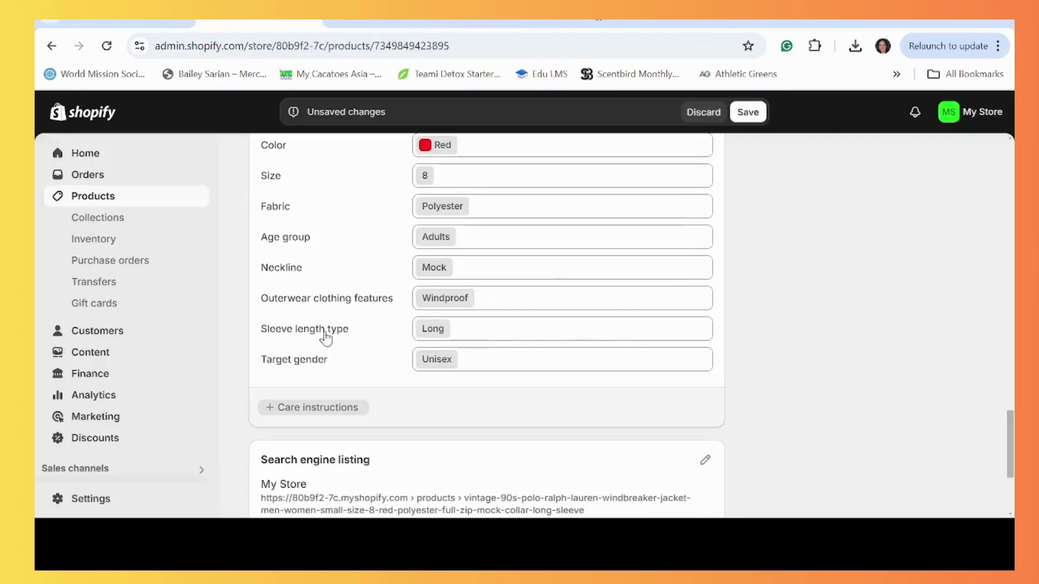
pyautogui.click(303, 408)
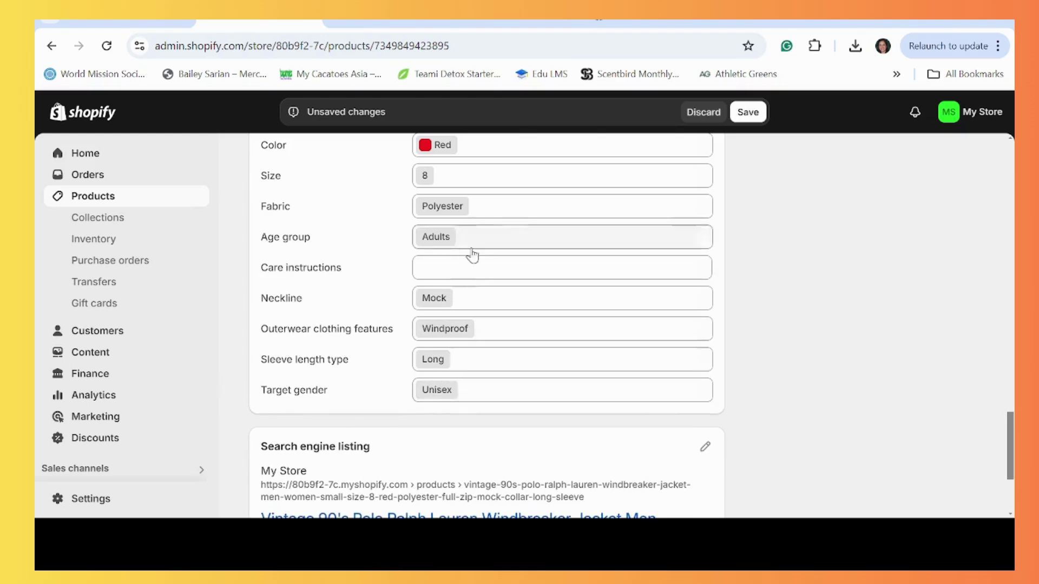
pyautogui.click(472, 269)
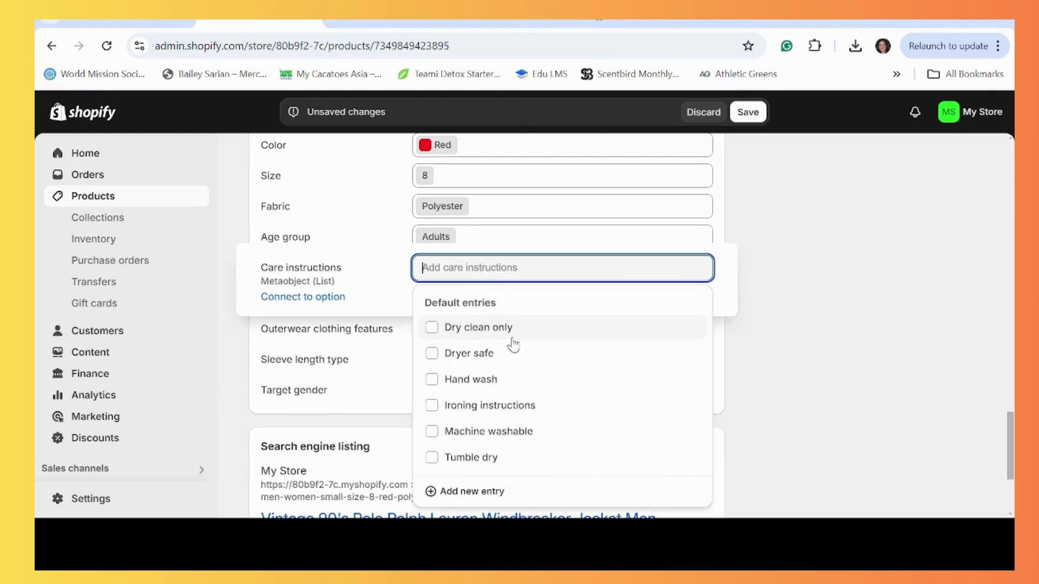
pyautogui.click(512, 436)
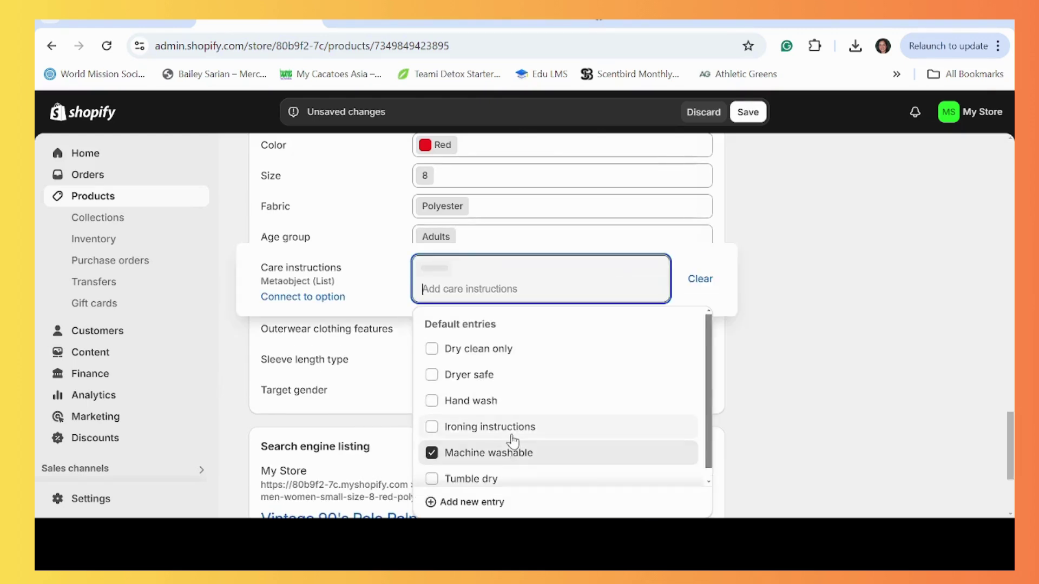
pyautogui.click(813, 285)
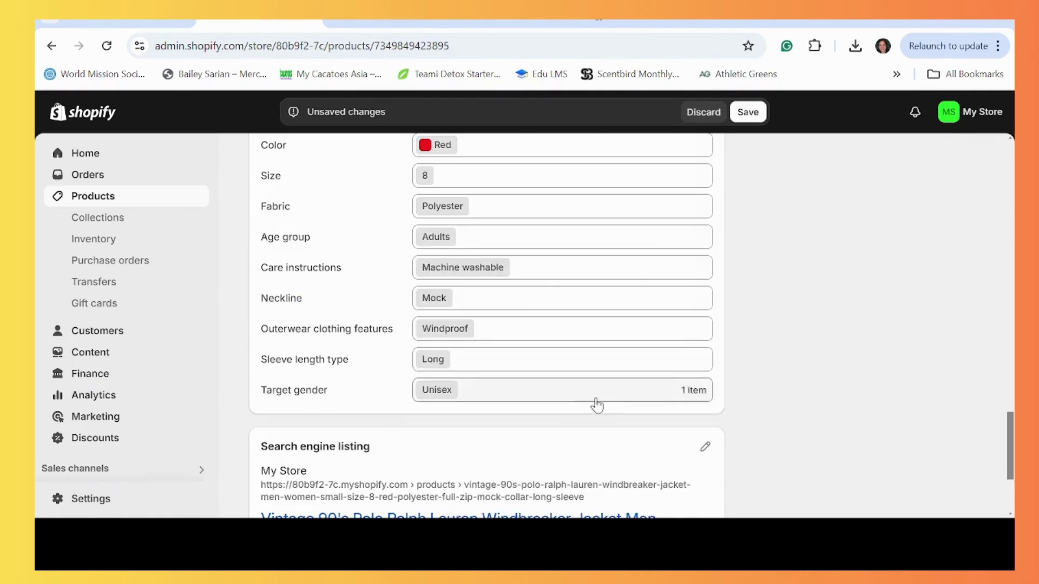
# Set the product type to Clothes and add the product to the Vintage Sweatshirts collection
pyautogui.scroll(-3, 574, 409)
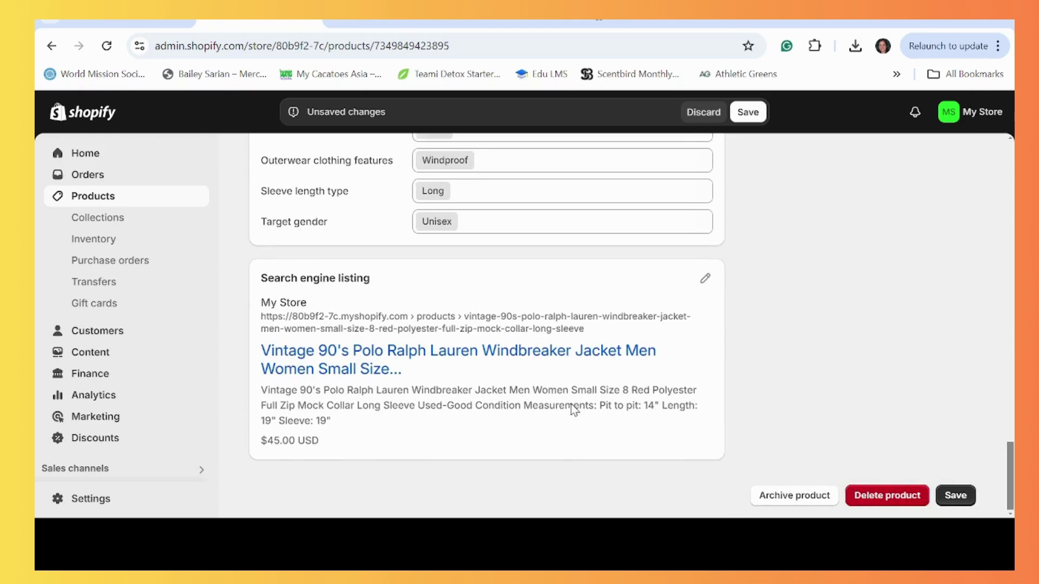
pyautogui.scroll(20, 571, 404)
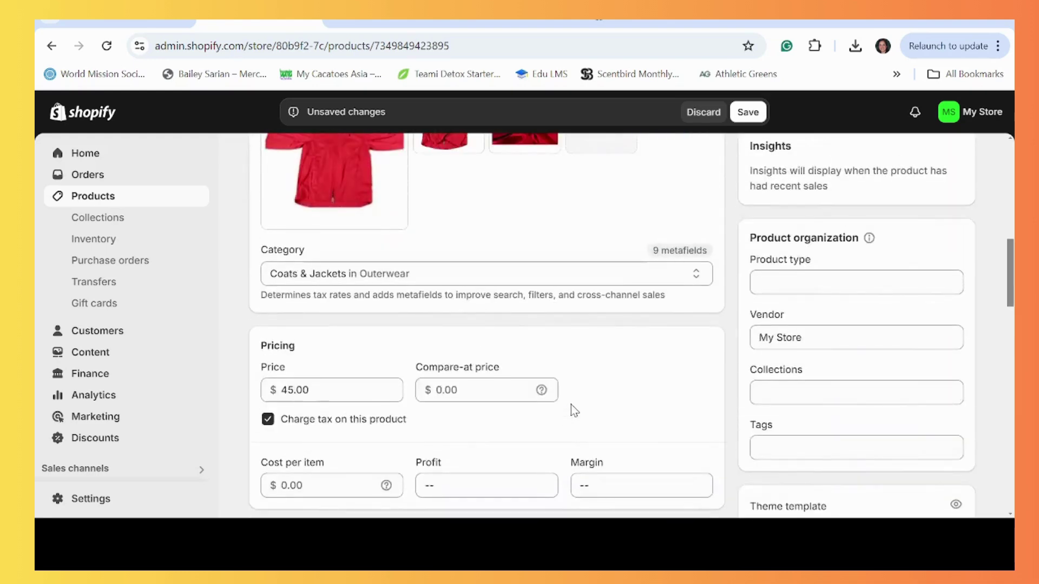
pyautogui.click(796, 283)
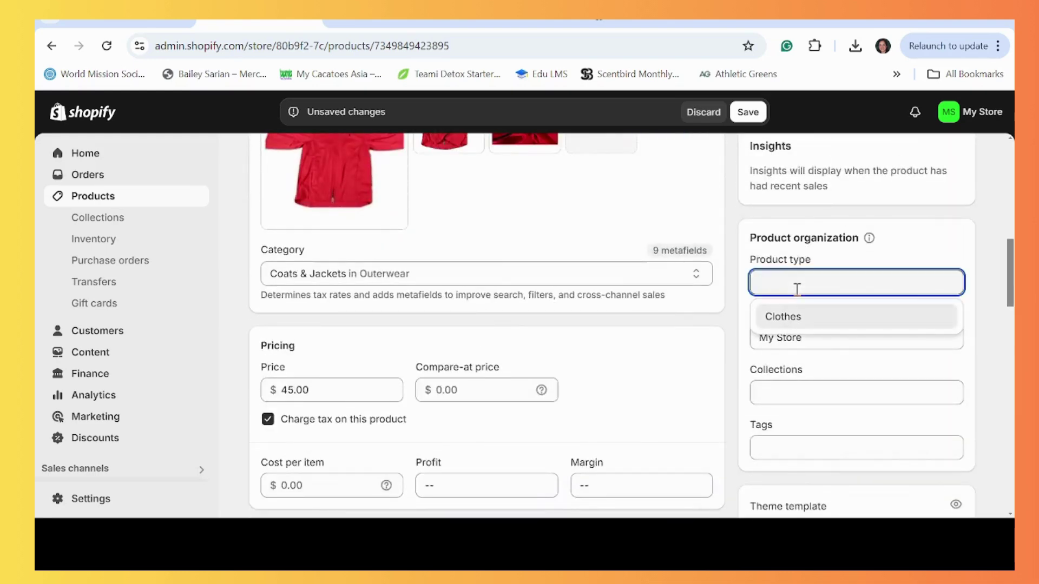
pyautogui.click(792, 316)
pyautogui.click(801, 387)
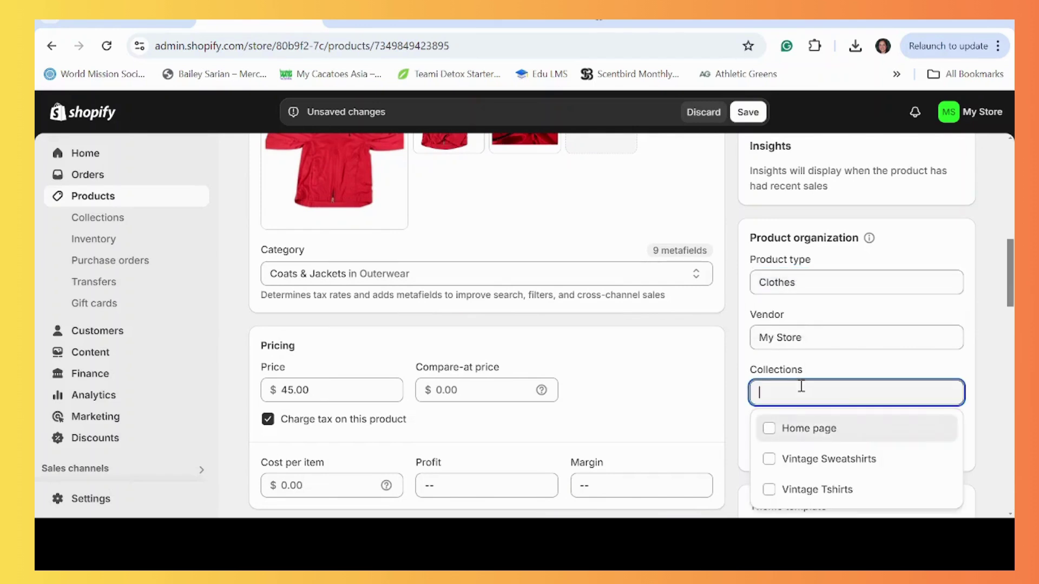
pyautogui.click(841, 459)
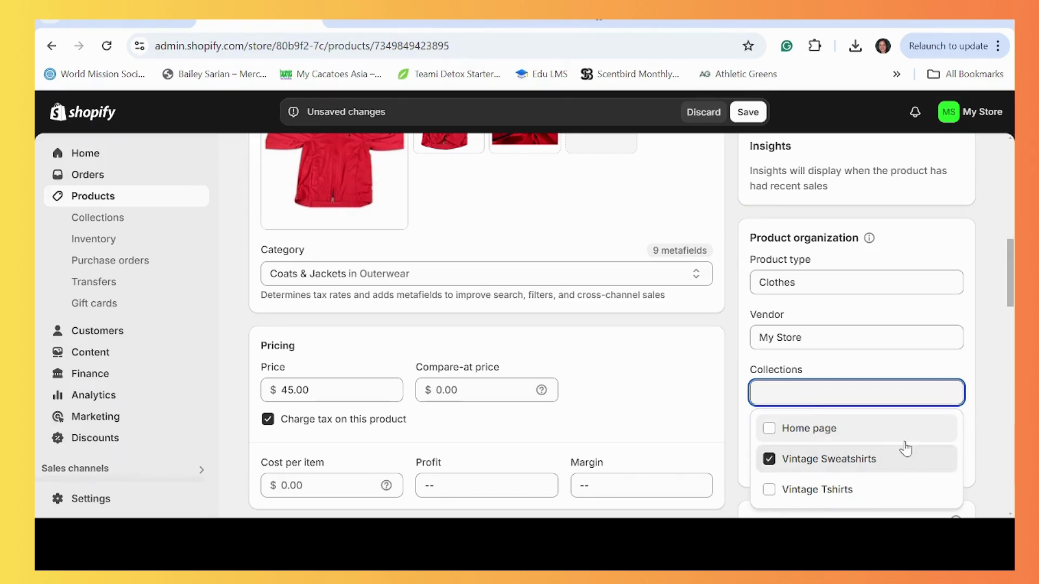
pyautogui.click(974, 316)
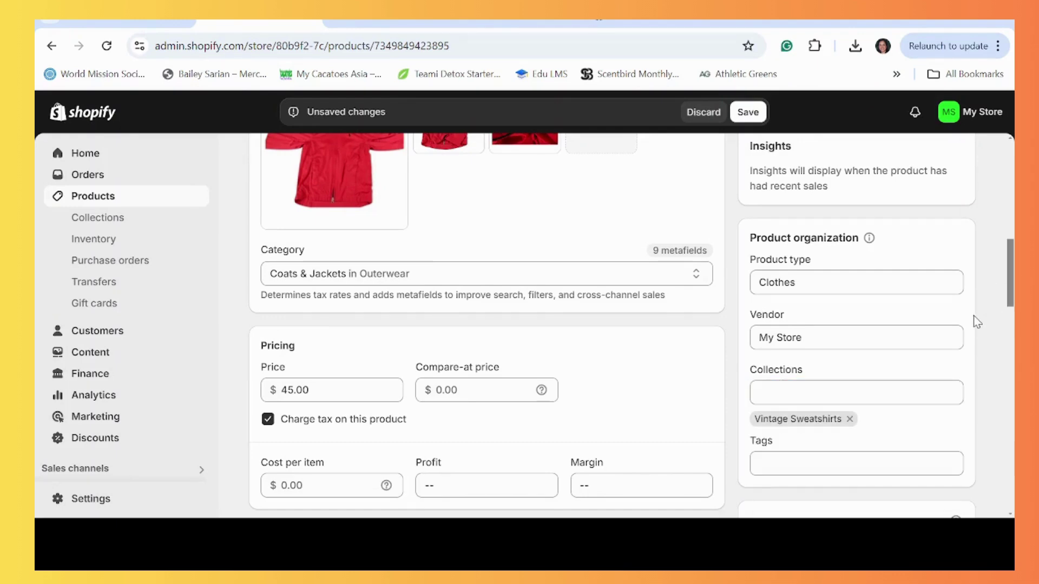
# Add the existing tags prelovedclothing, secondhandfashion, vintage and prelovedjackets to the product
pyautogui.scroll(-4, 863, 413)
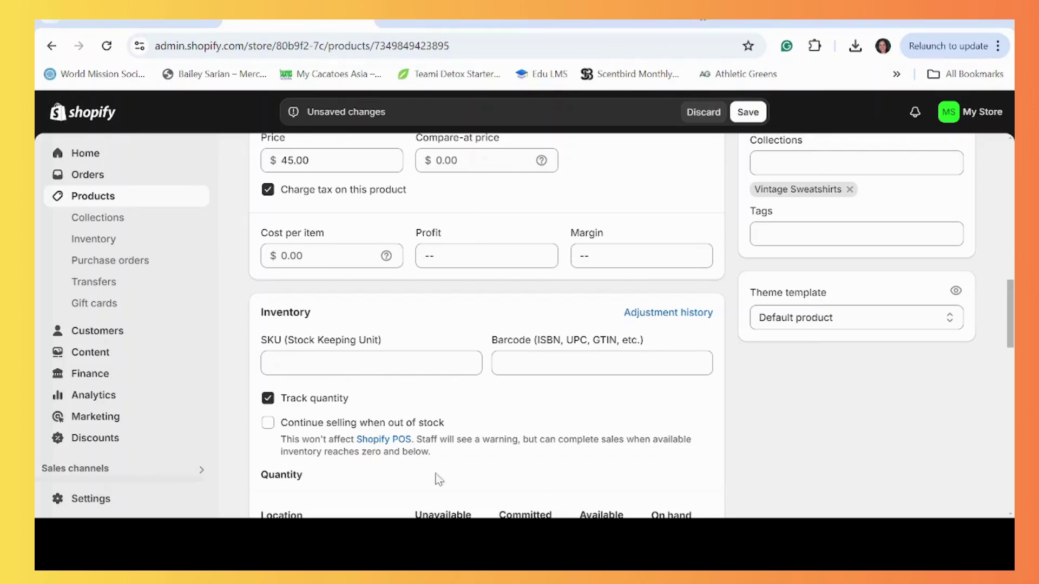
pyautogui.click(839, 235)
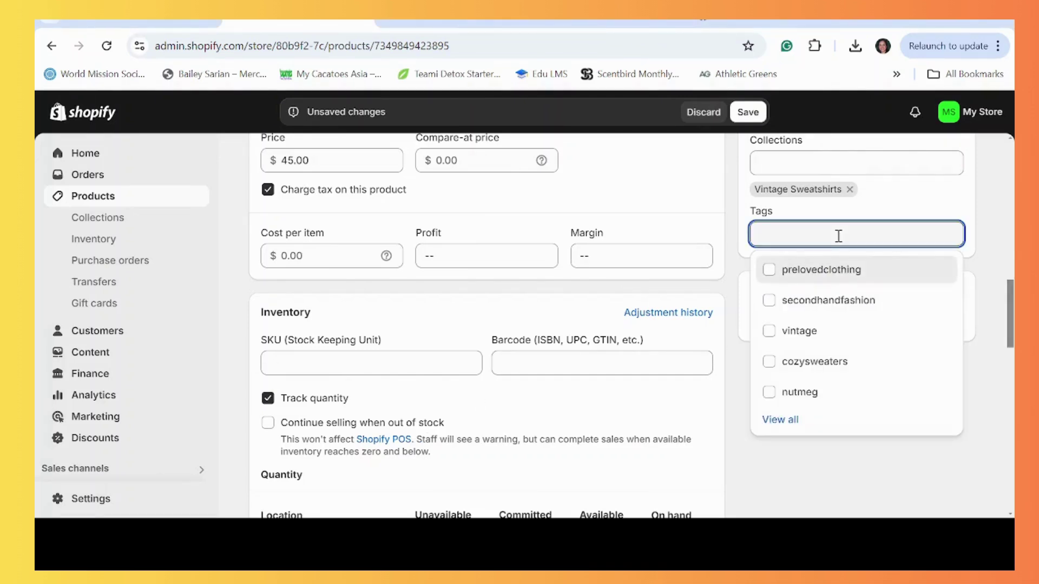
pyautogui.click(850, 272)
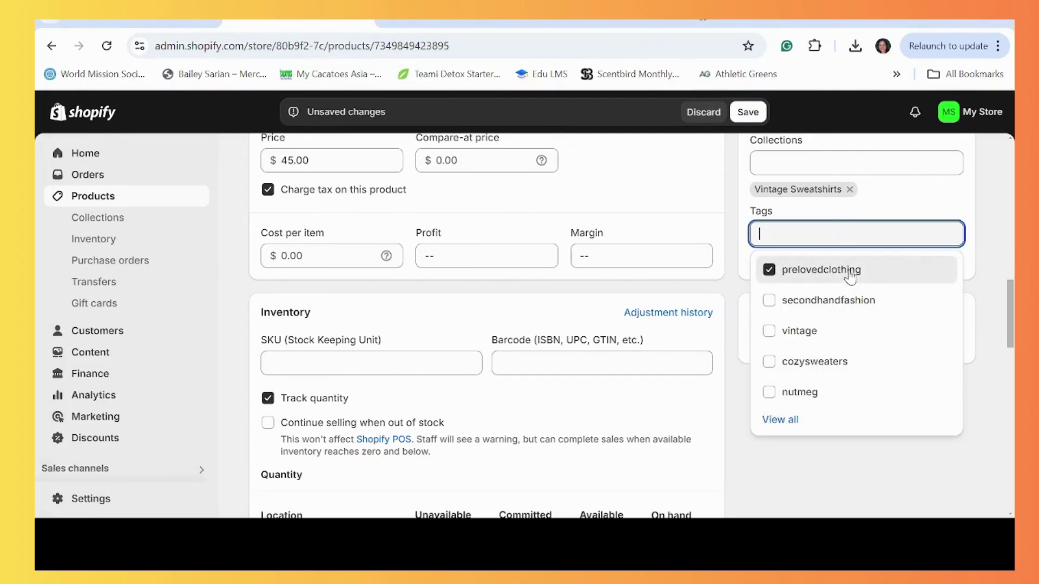
pyautogui.click(850, 310)
pyautogui.click(838, 330)
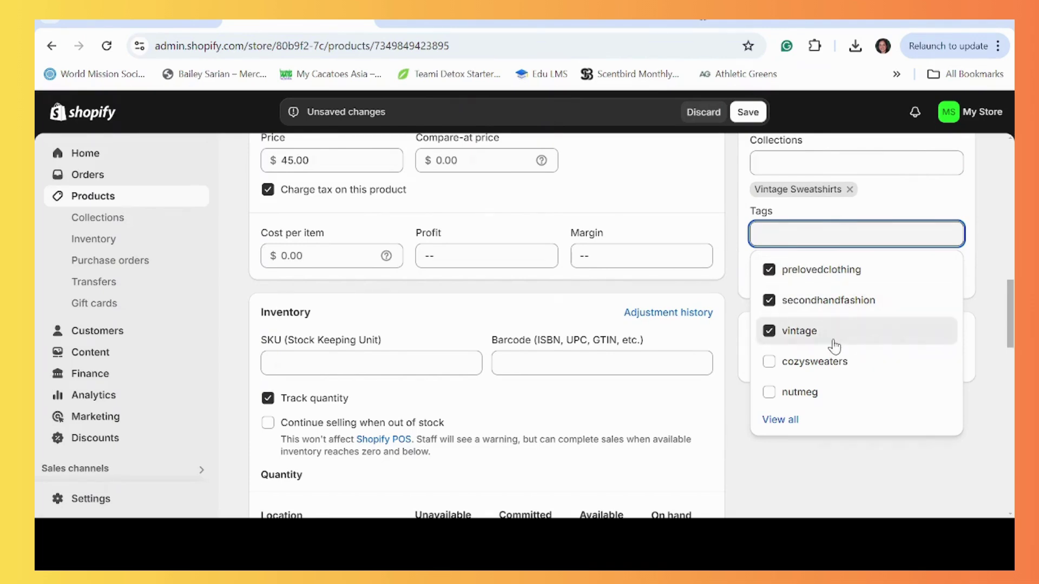
pyautogui.click(821, 230)
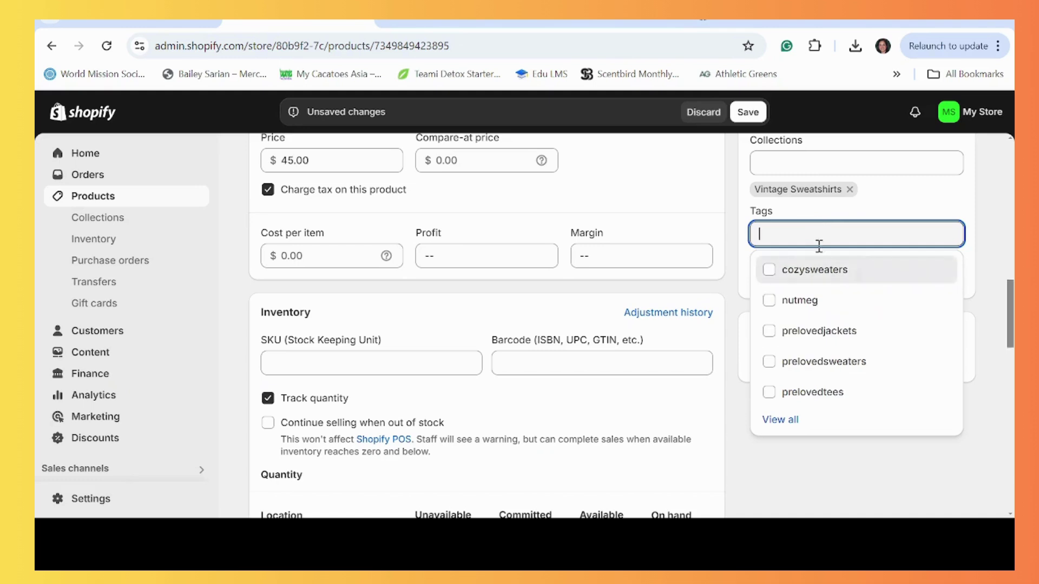
pyautogui.click(827, 329)
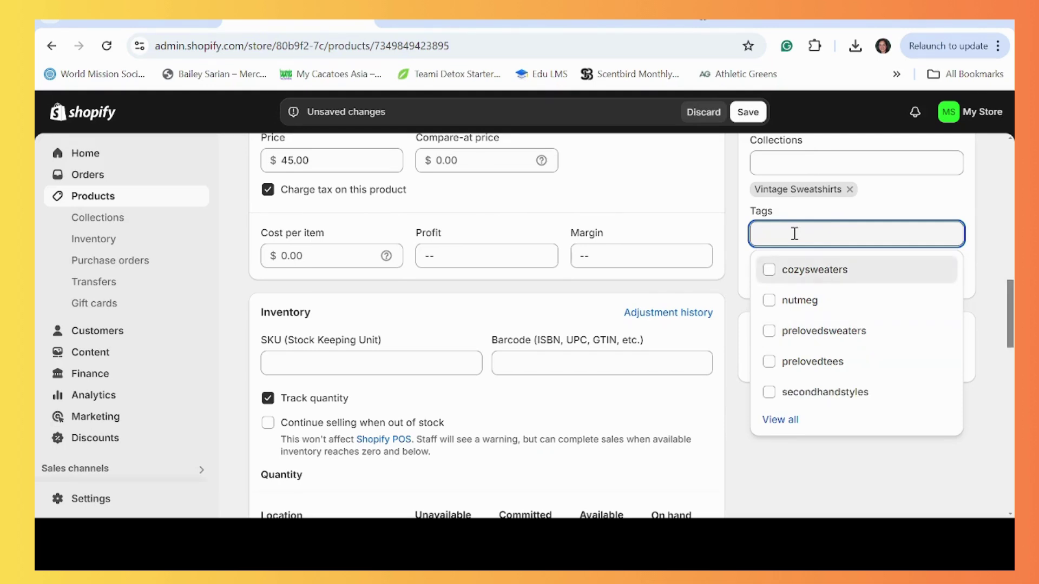
# Create the new product tag Ralphlauren and add the existing tag secondhandstyles
pyautogui.write('R')
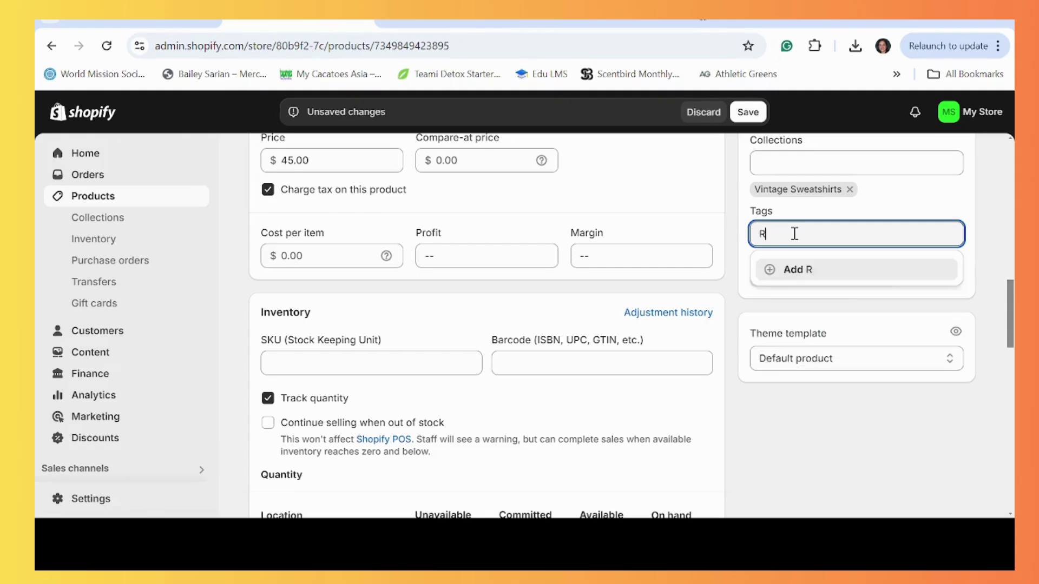
pyautogui.write('alphlauren')
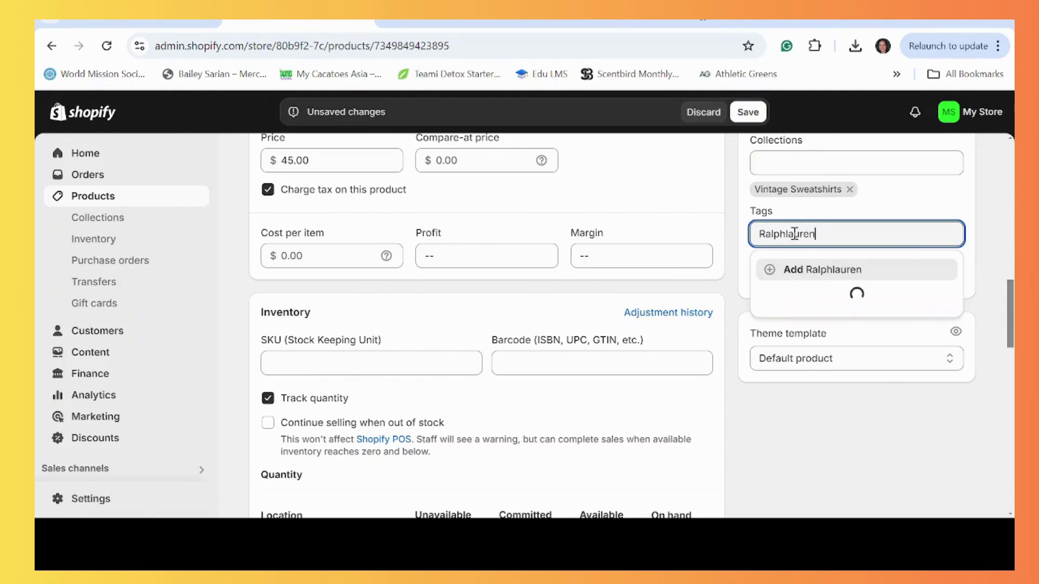
pyautogui.click(882, 273)
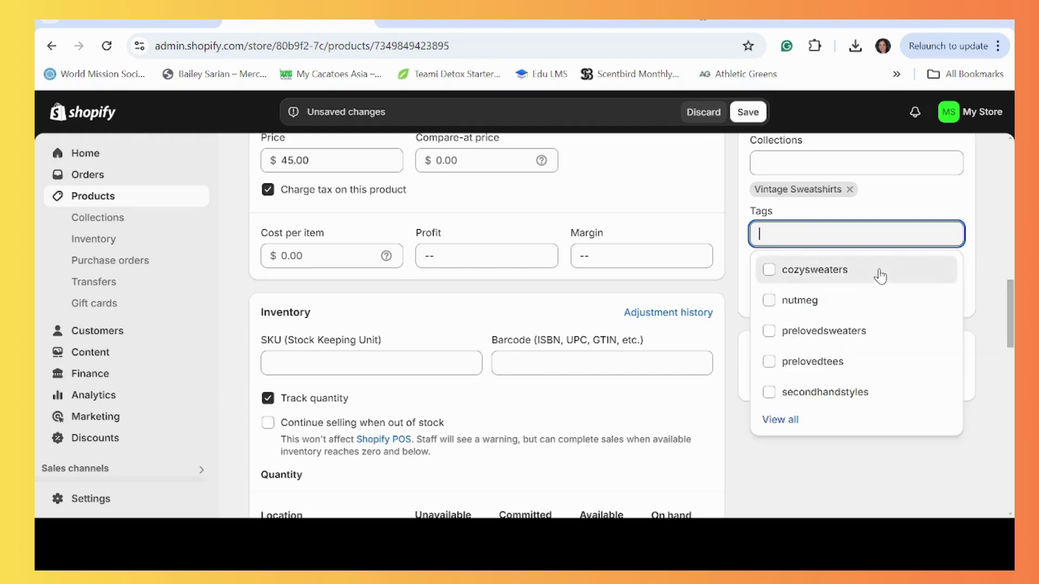
pyautogui.click(846, 398)
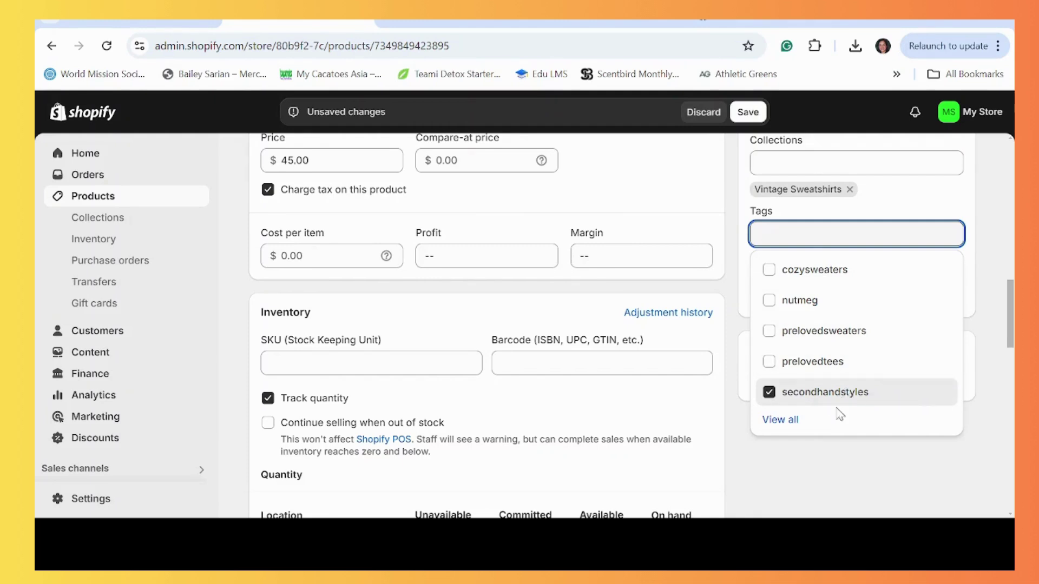
# Add the existing tags thriftedjackets, thriftfinds and vintageouterwear to the product and save the product
pyautogui.click(822, 417)
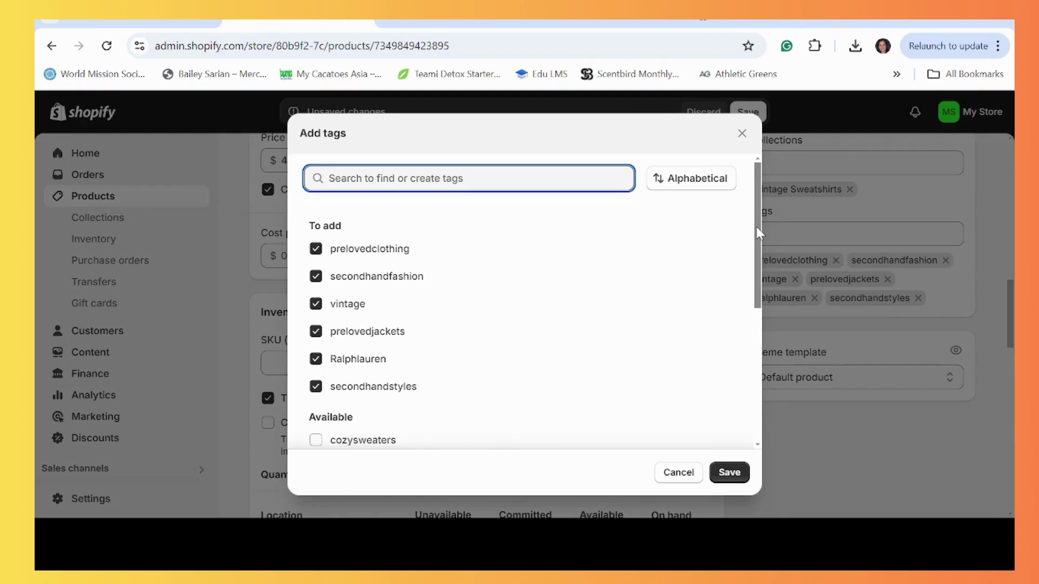
pyautogui.moveTo(755, 226); pyautogui.dragTo(755, 336)
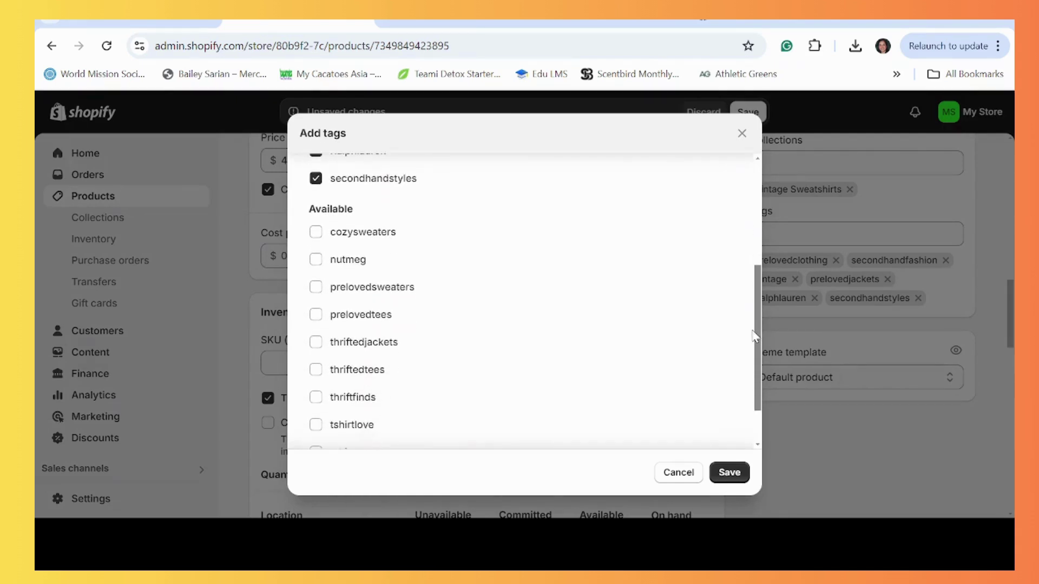
pyautogui.click(505, 342)
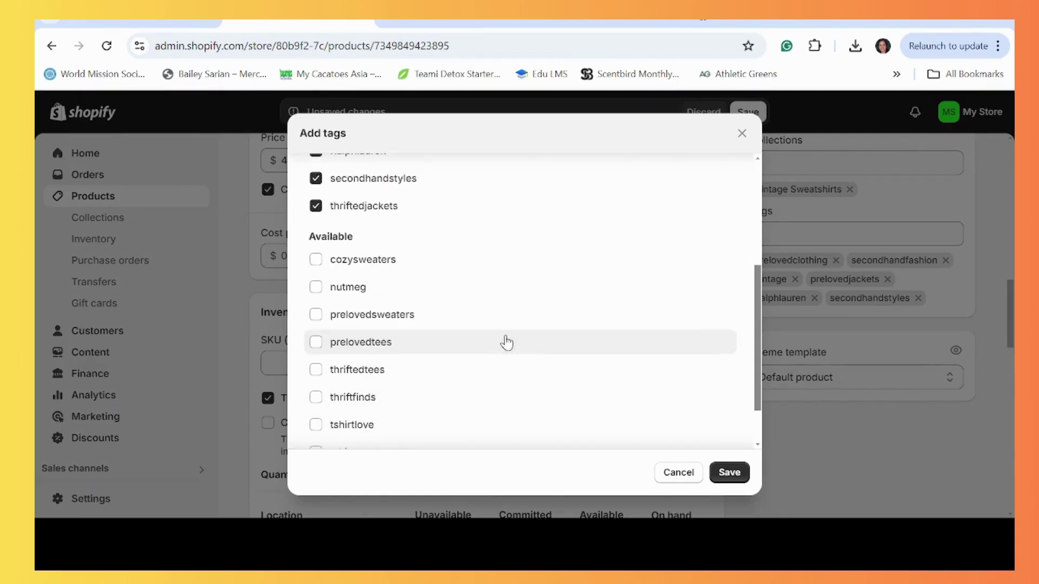
pyautogui.click(497, 397)
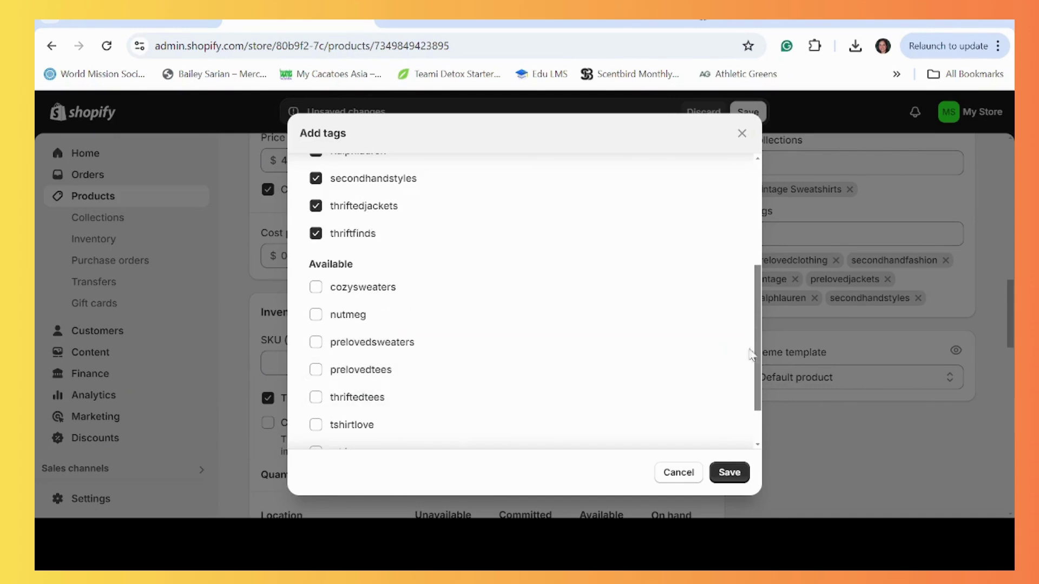
pyautogui.moveTo(755, 322); pyautogui.dragTo(758, 372)
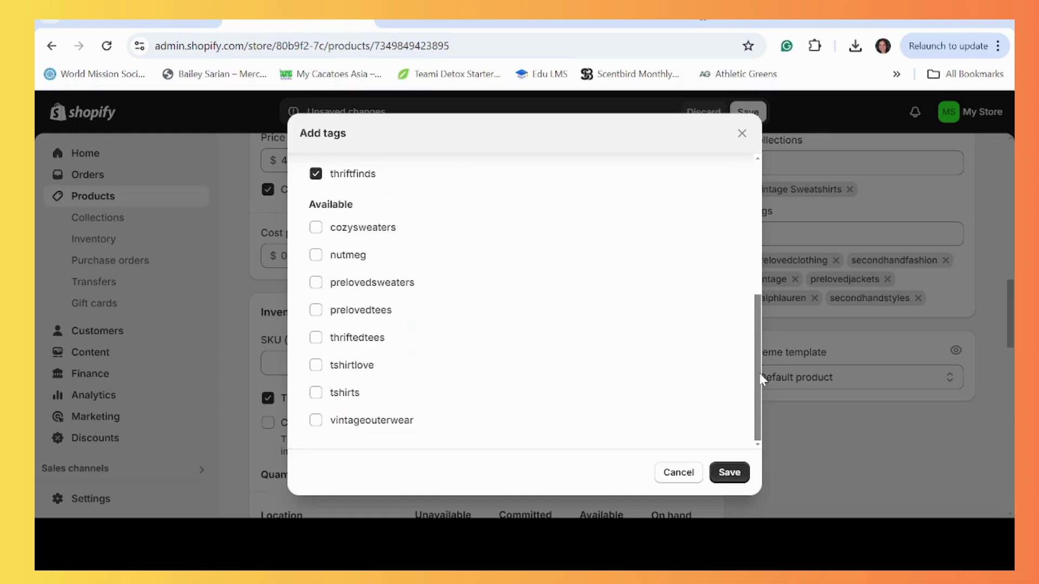
pyautogui.click(607, 429)
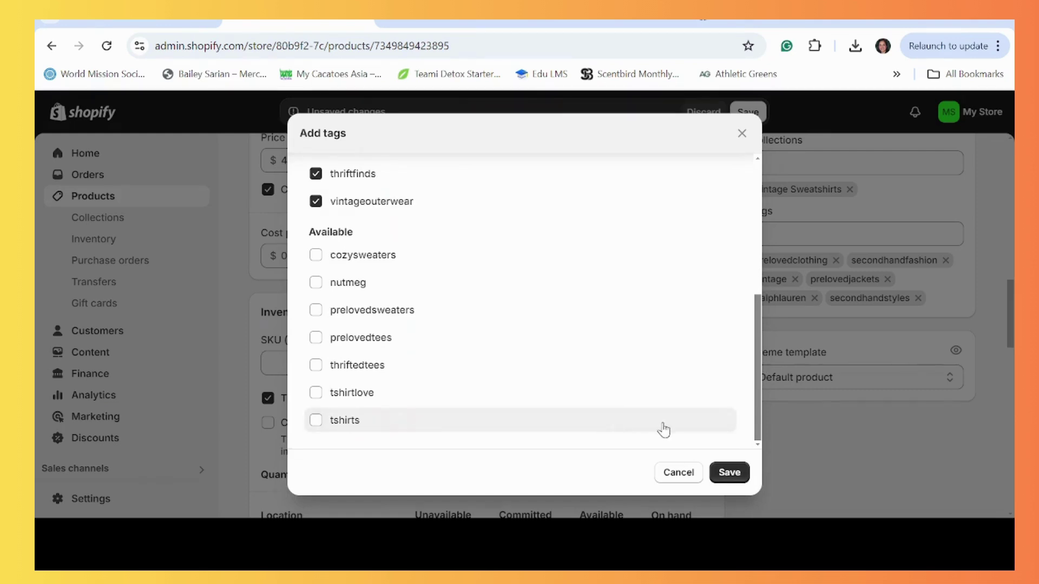
pyautogui.click(729, 472)
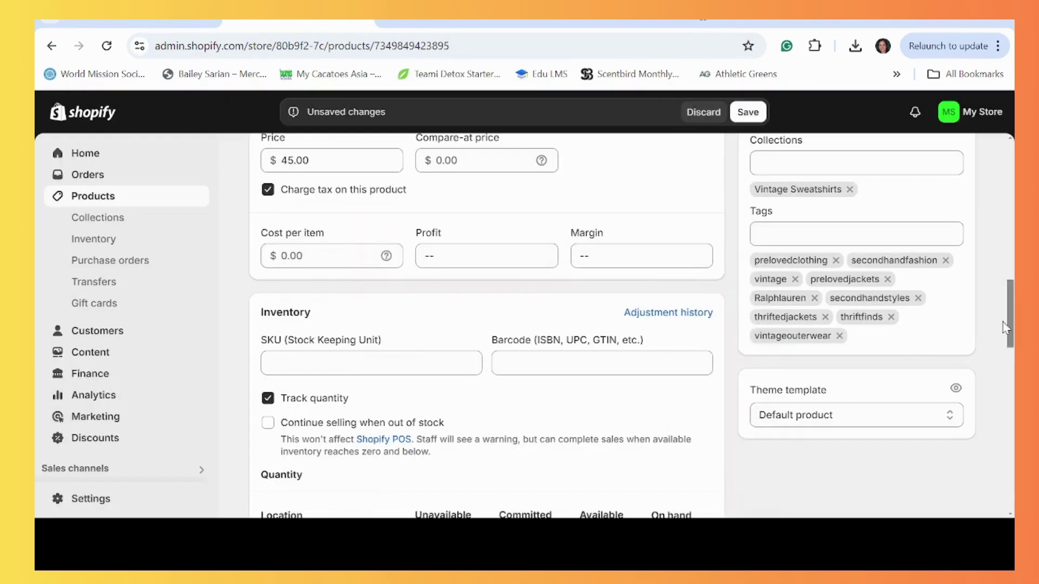
pyautogui.moveTo(1010, 309); pyautogui.dragTo(1010, 282)
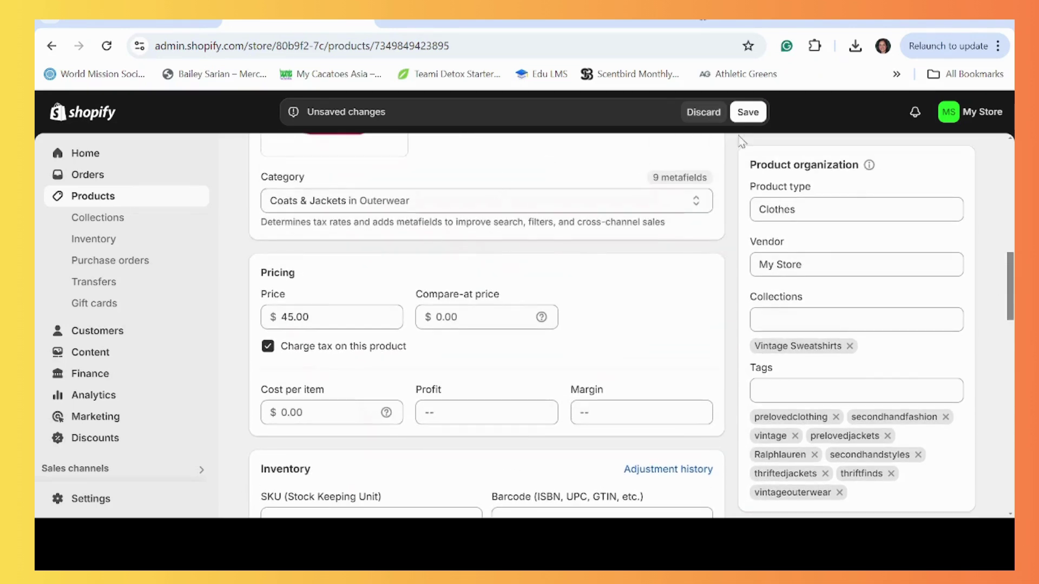
pyautogui.click(747, 112)
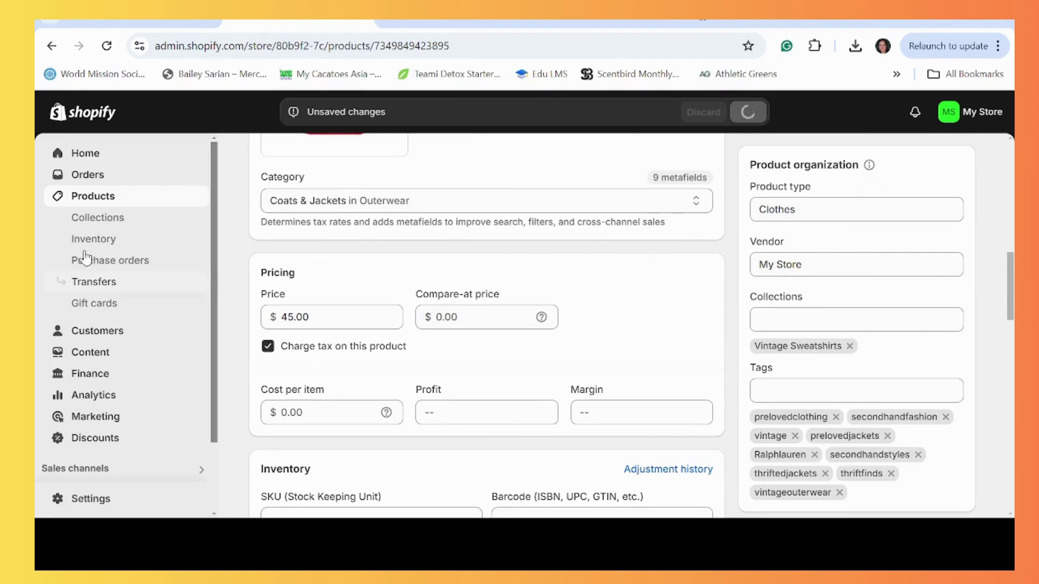
# Open the Vintage Sweatshirts collection and change its title to Vintage Sweatshirts & Jackets
pyautogui.click(117, 218)
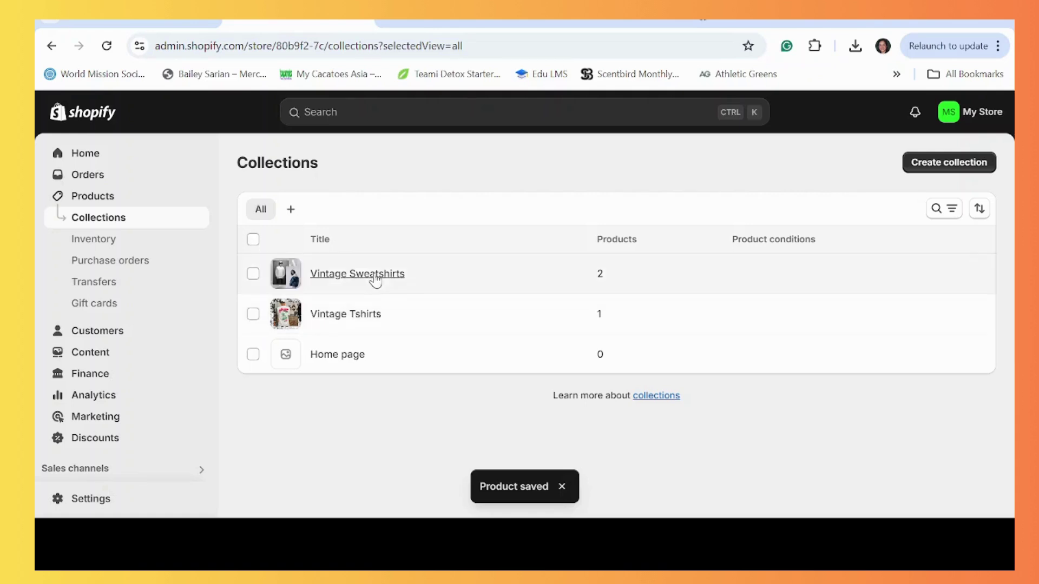
pyautogui.click(374, 276)
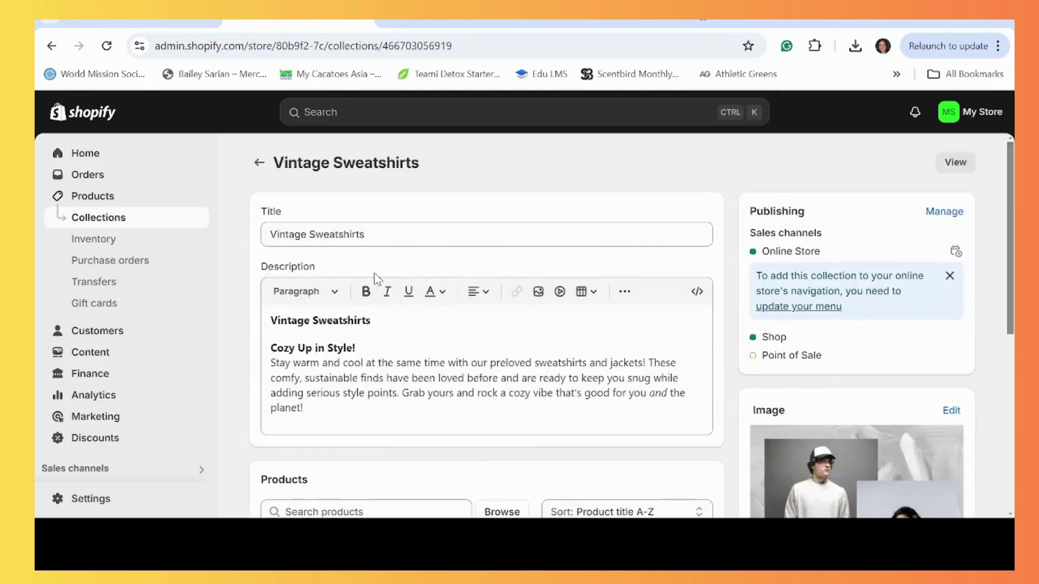
pyautogui.click(373, 231)
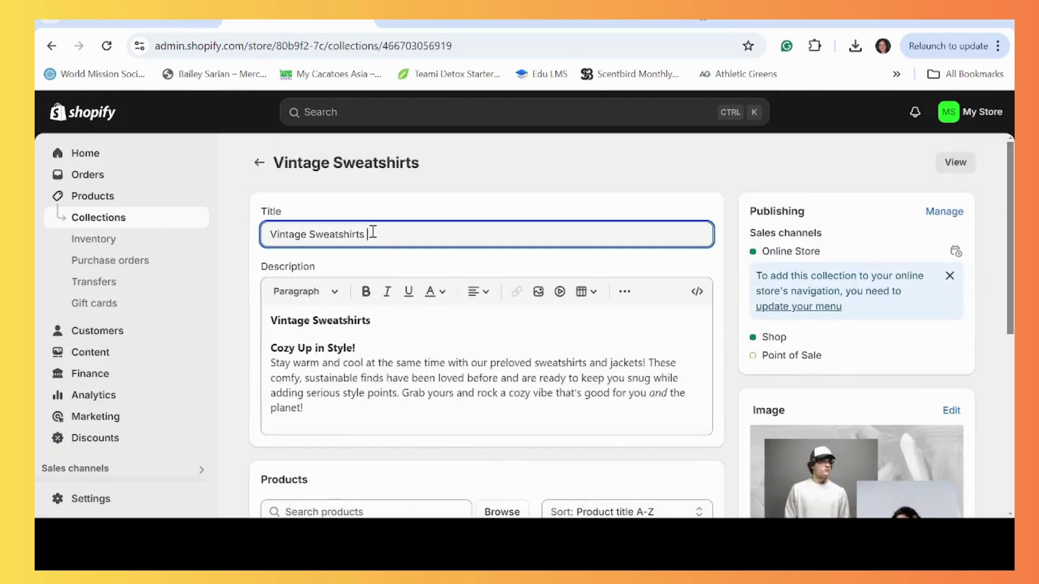
pyautogui.write('& Jackets')
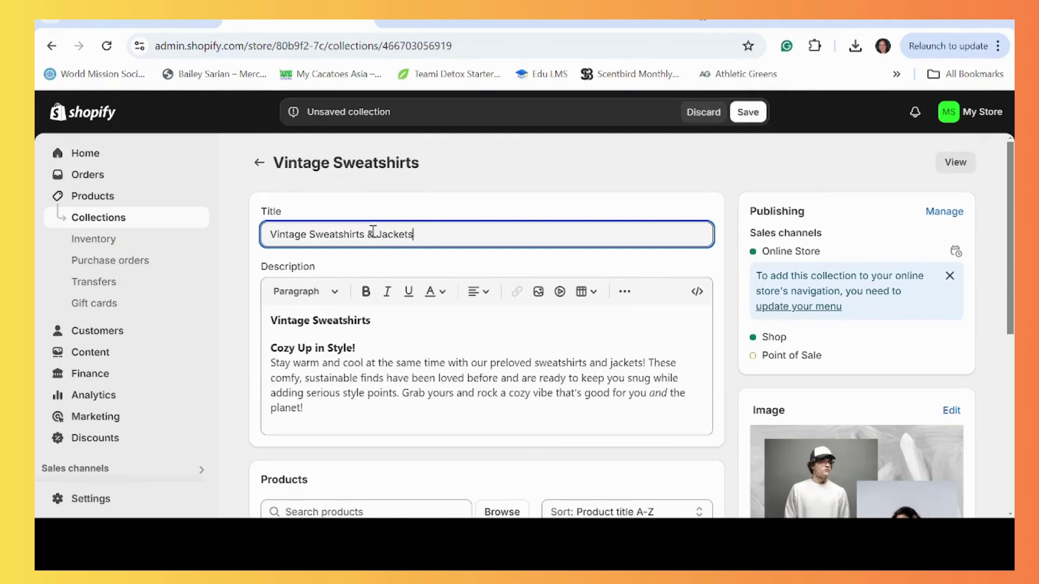
# Extend the heading in the collection's description to Vintage Sweatshirts & Jackets and save the collection
pyautogui.click(389, 320)
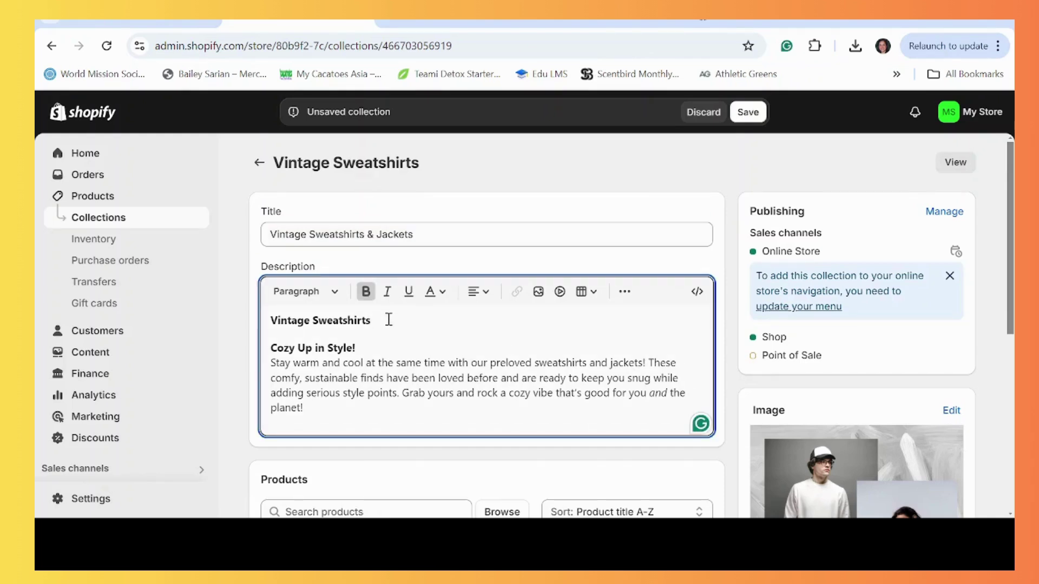
pyautogui.write('& Ja')
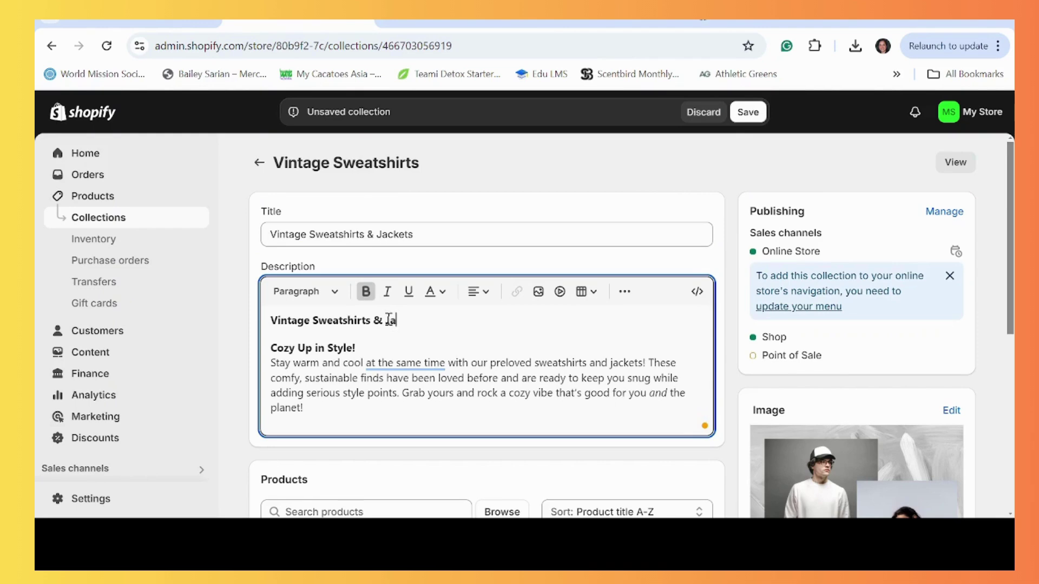
pyautogui.write('ckets')
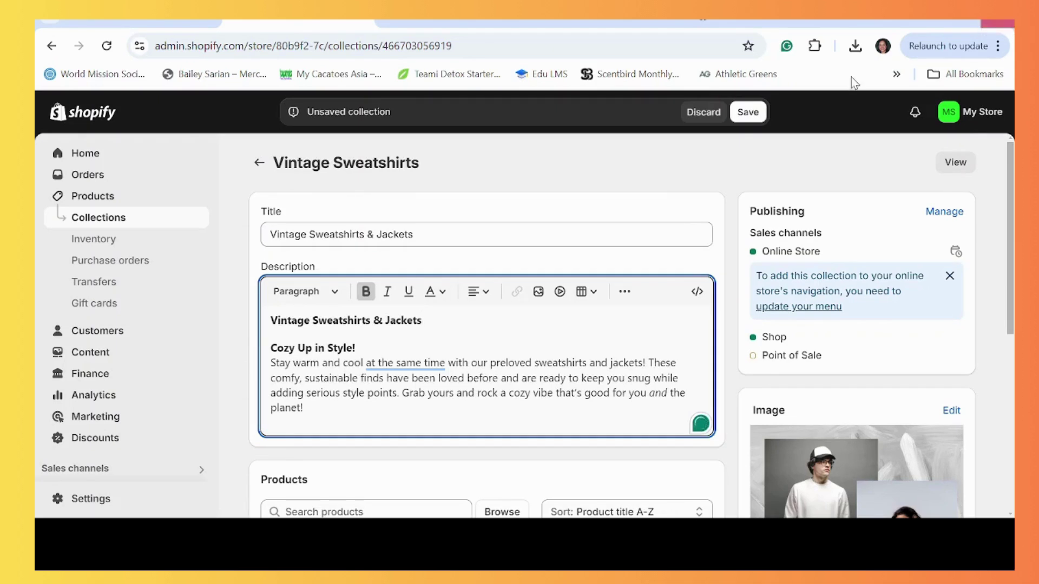
pyautogui.click(750, 112)
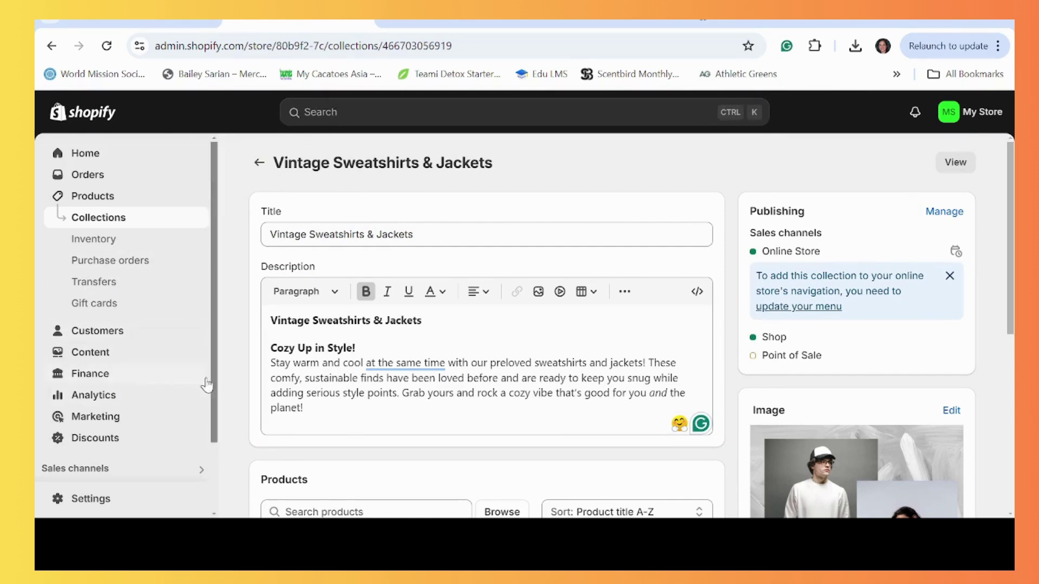
# View the live store's home page and product catalog, and return to the collection in the Shopify admin
pyautogui.moveTo(214, 378); pyautogui.dragTo(215, 430)
pyautogui.click(198, 427)
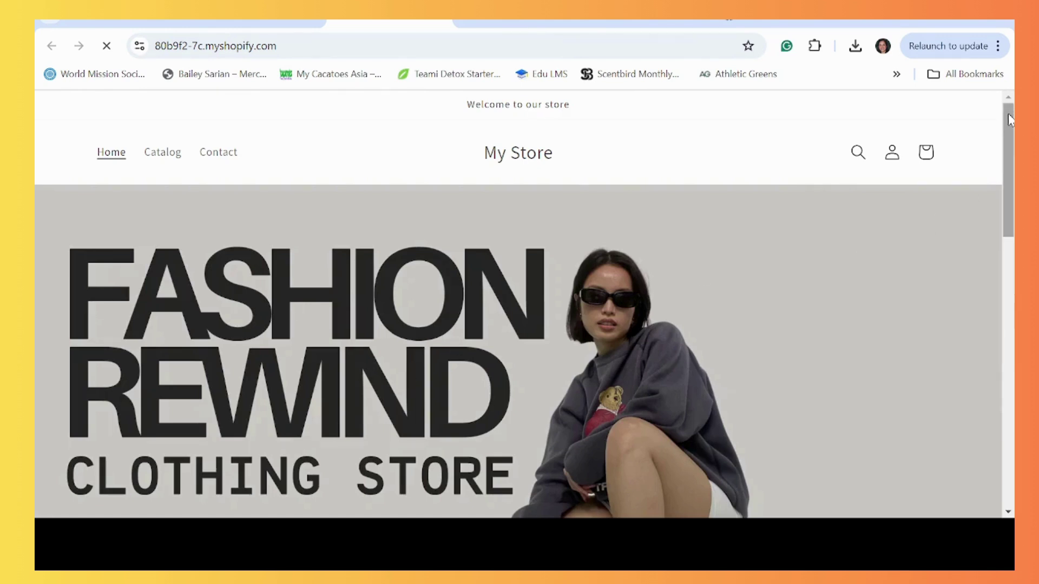
pyautogui.moveTo(1007, 118); pyautogui.dragTo(1010, 329)
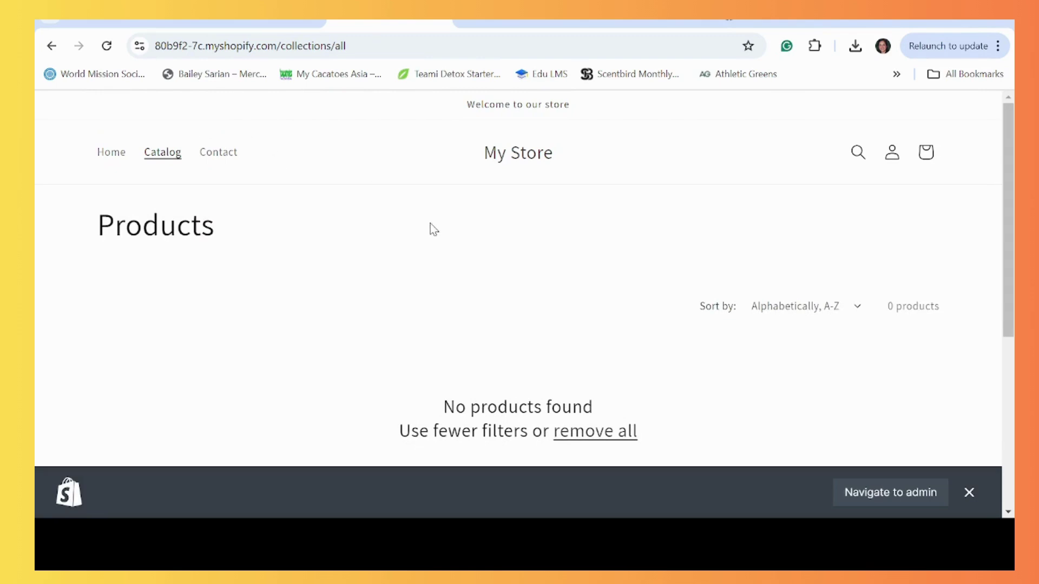
pyautogui.click(448, 21)
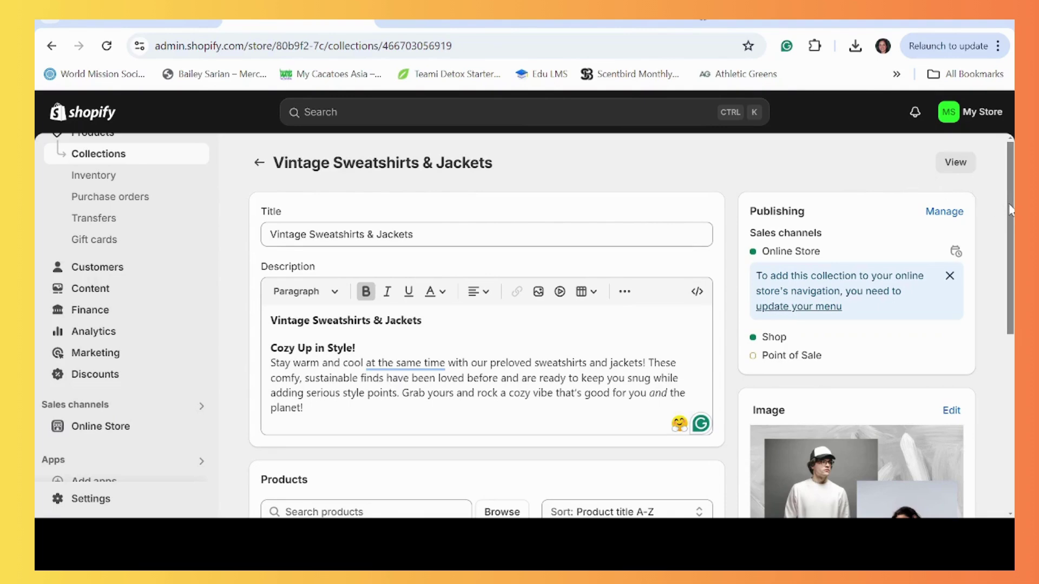
# Review the collection's products and check the status setting of the Nutmeg Cleveland Browns sweatshirt from the product list
pyautogui.moveTo(1008, 204); pyautogui.dragTo(1007, 278)
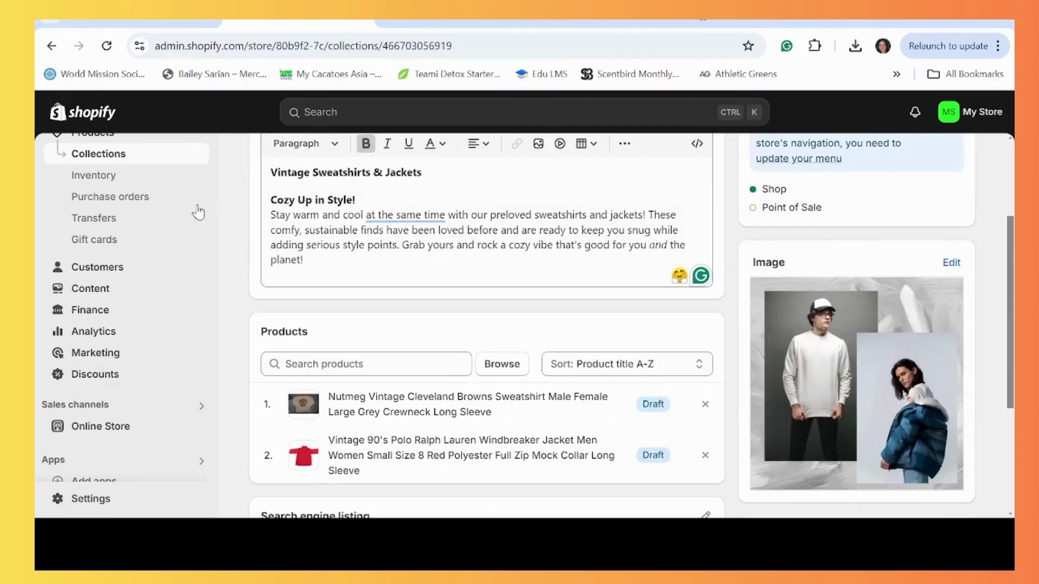
pyautogui.click(108, 135)
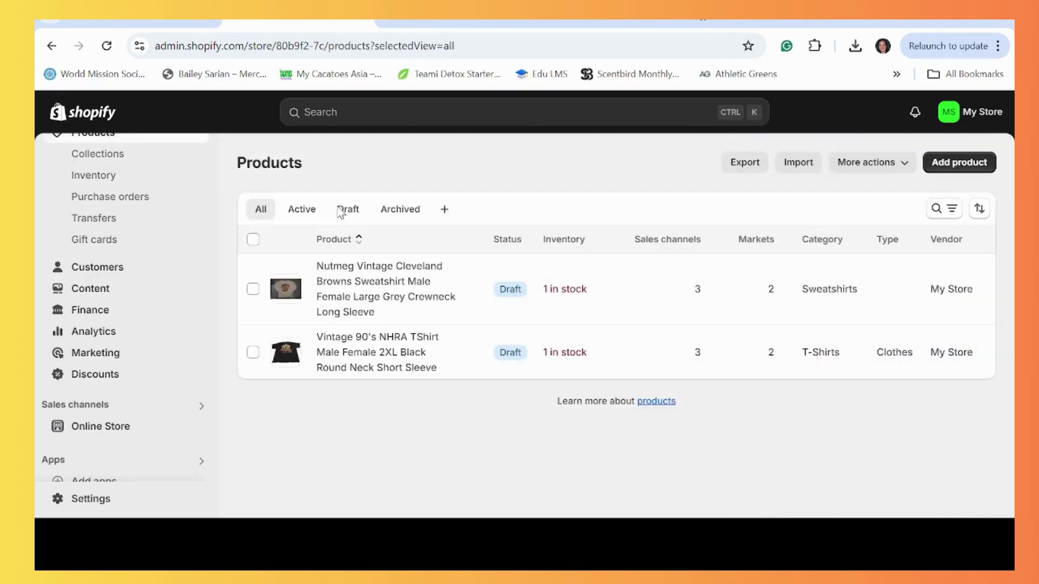
pyautogui.click(503, 294)
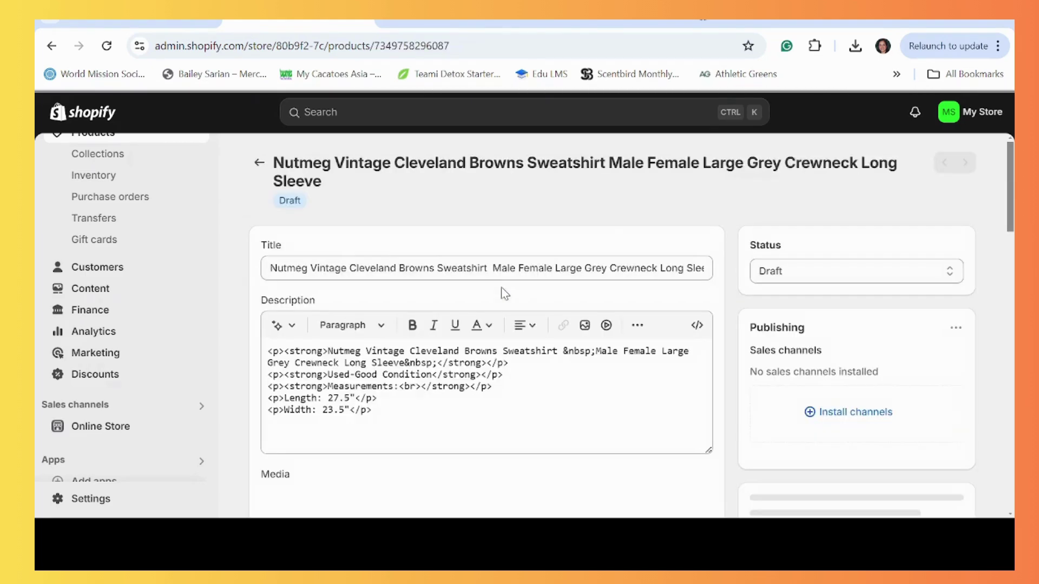
pyautogui.click(884, 271)
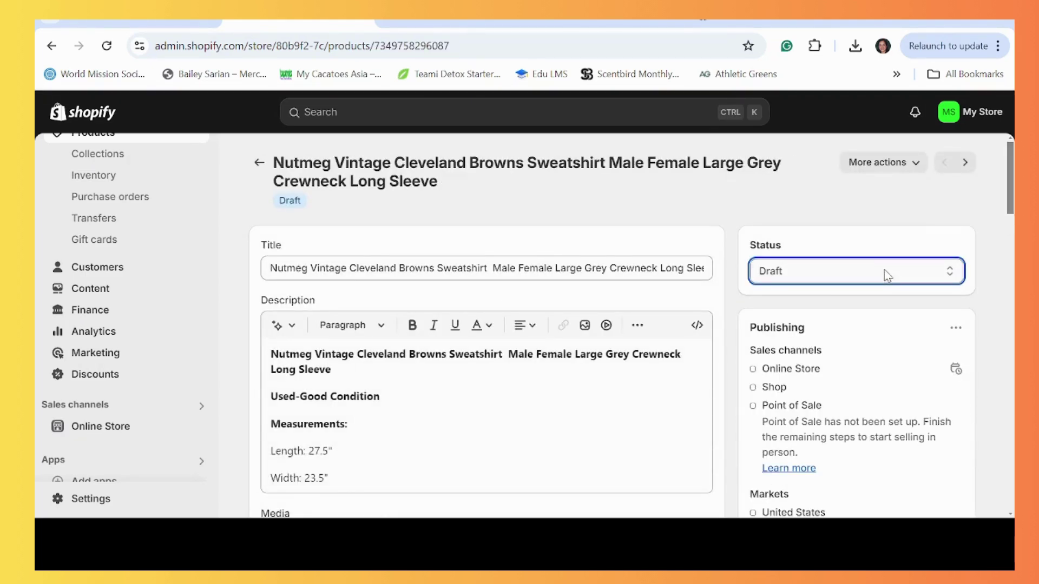
pyautogui.click(829, 220)
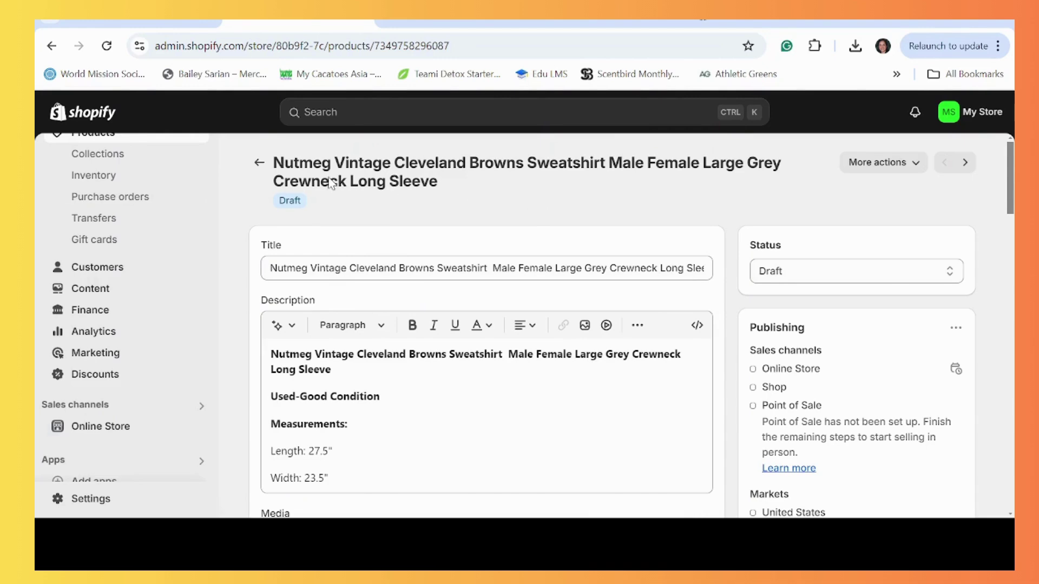
pyautogui.click(260, 163)
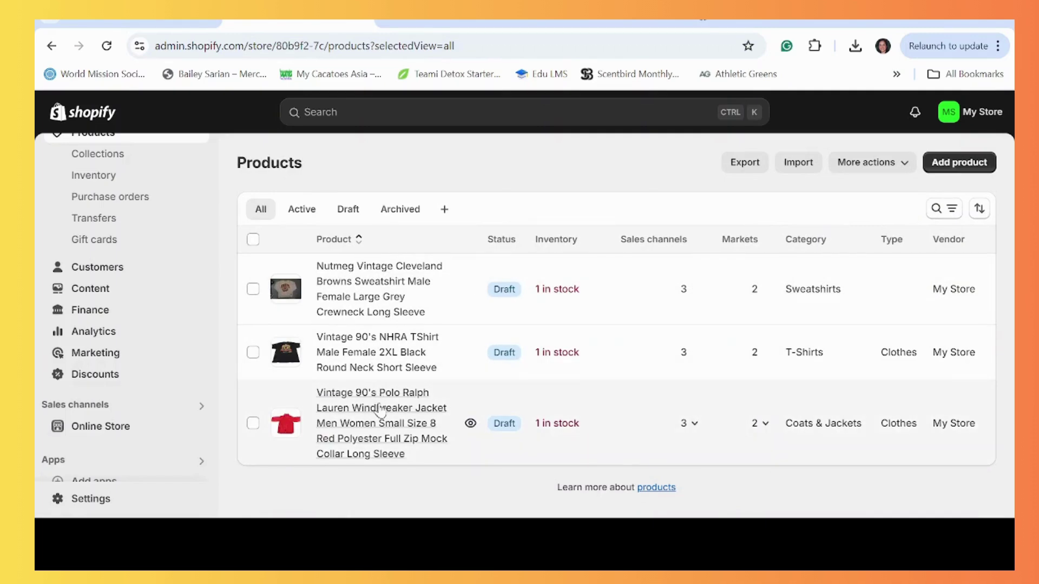
# Set the status of the Vintage 90's Polo Ralph Lauren windbreaker to Active and save the product
pyautogui.click(380, 409)
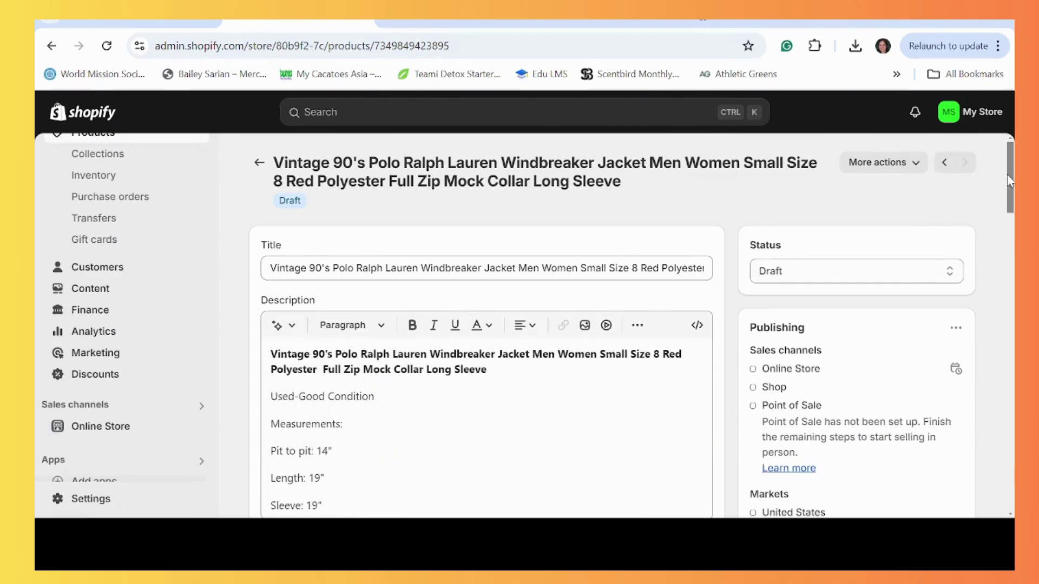
pyautogui.moveTo(1008, 178); pyautogui.dragTo(999, 157)
pyautogui.click(259, 165)
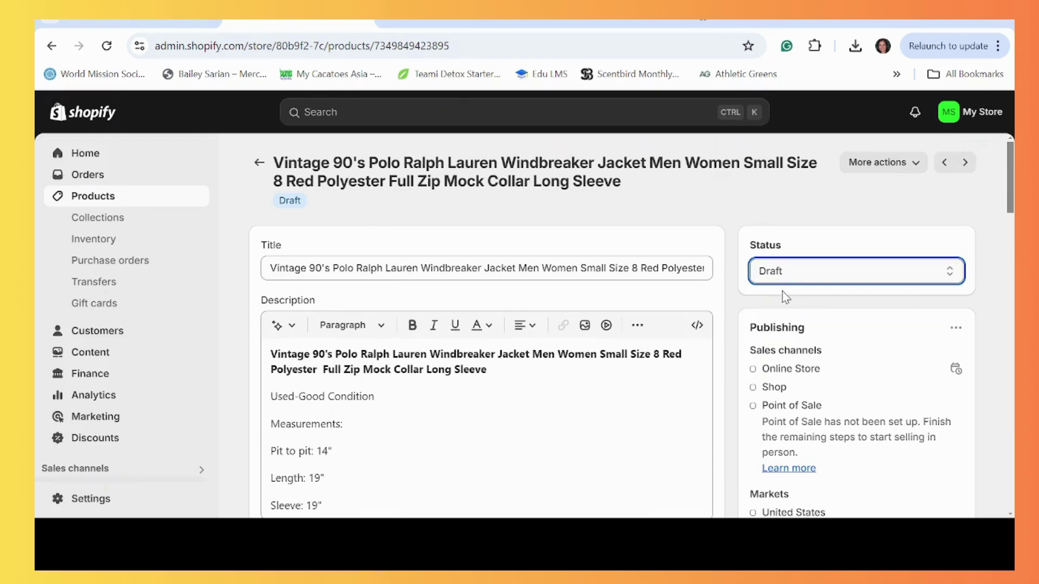
pyautogui.click(785, 297)
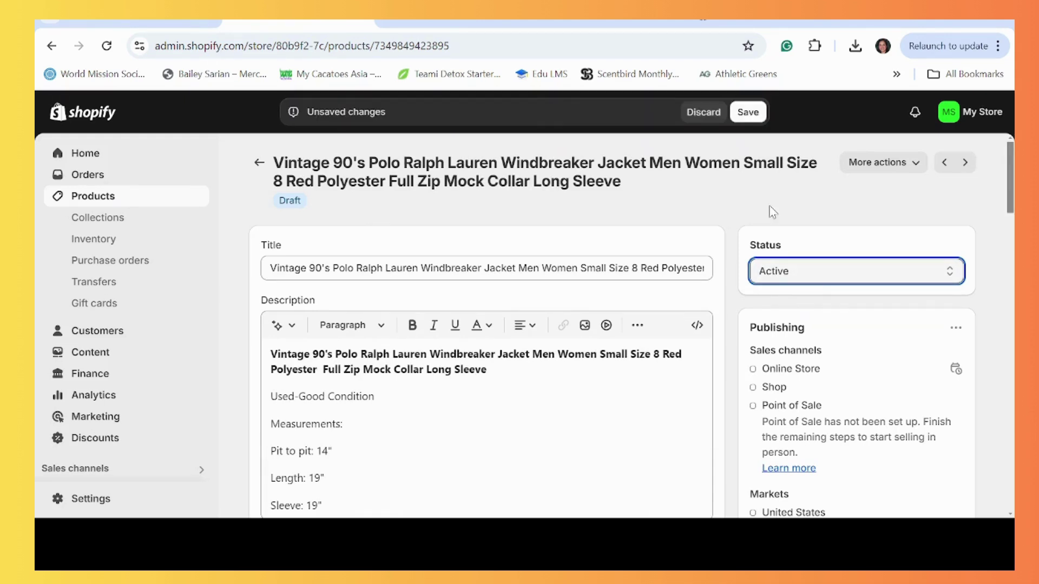
pyautogui.click(748, 112)
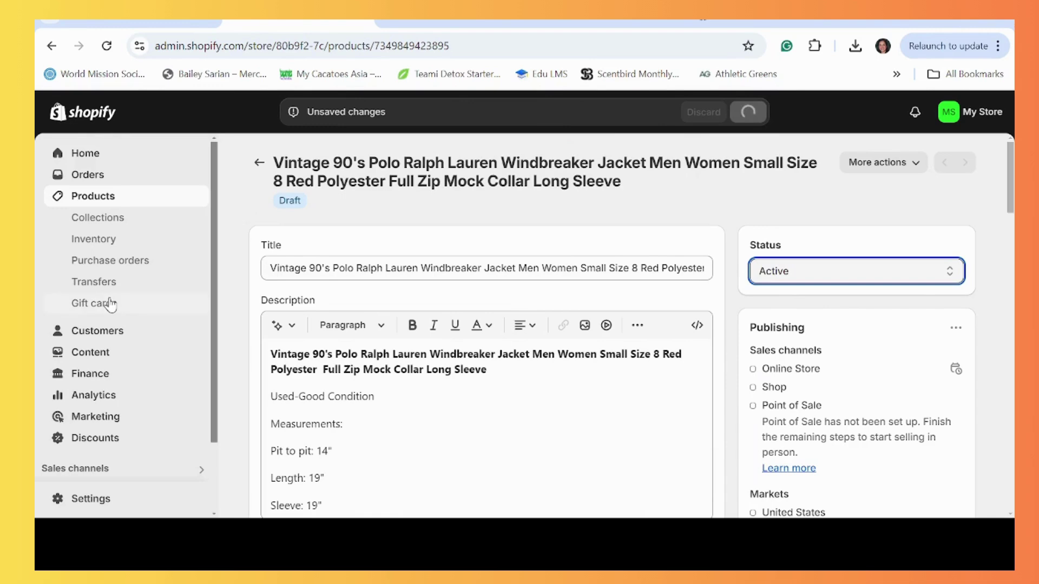
# Open the Dawn theme for customization and examine the Featured products section of the home page preview
pyautogui.scroll(-2, 108, 304)
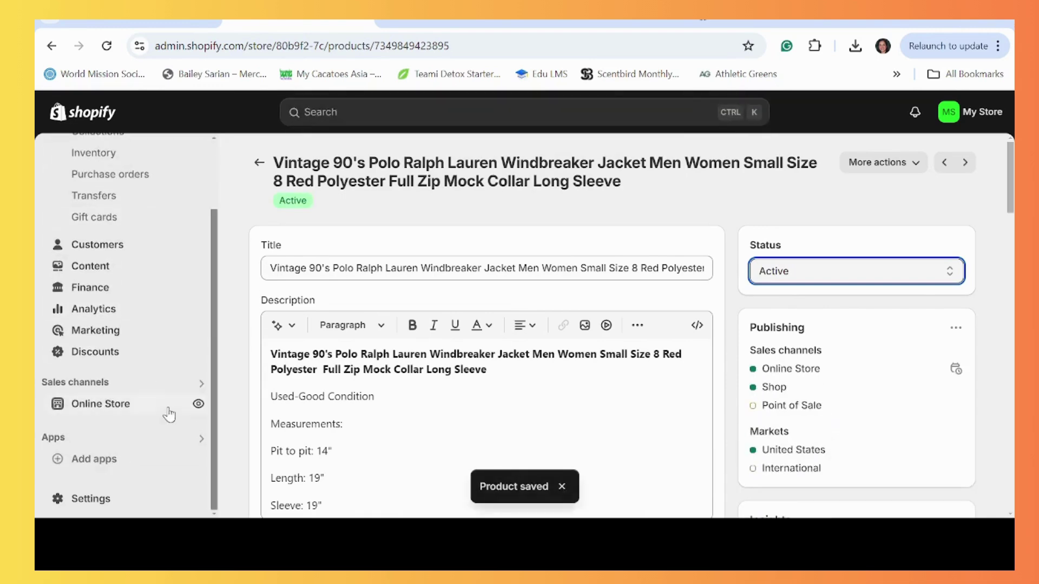
pyautogui.click(139, 412)
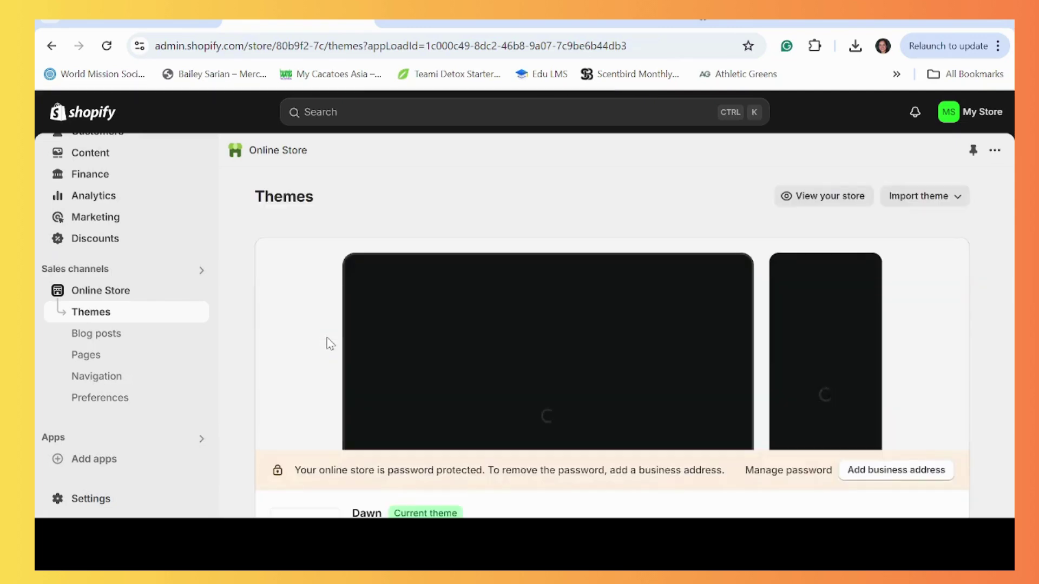
pyautogui.scroll(-3, 330, 344)
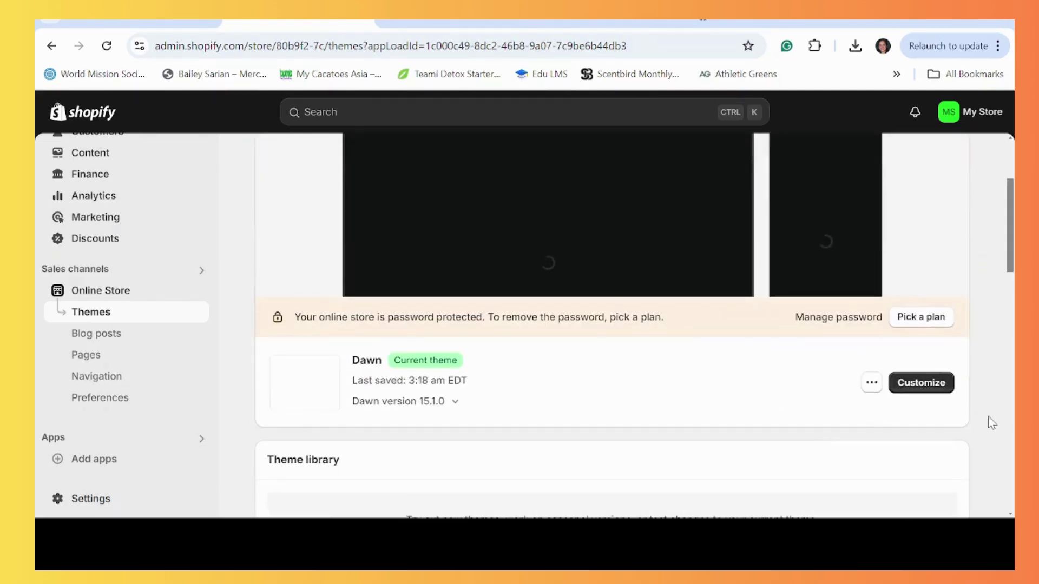
pyautogui.click(944, 396)
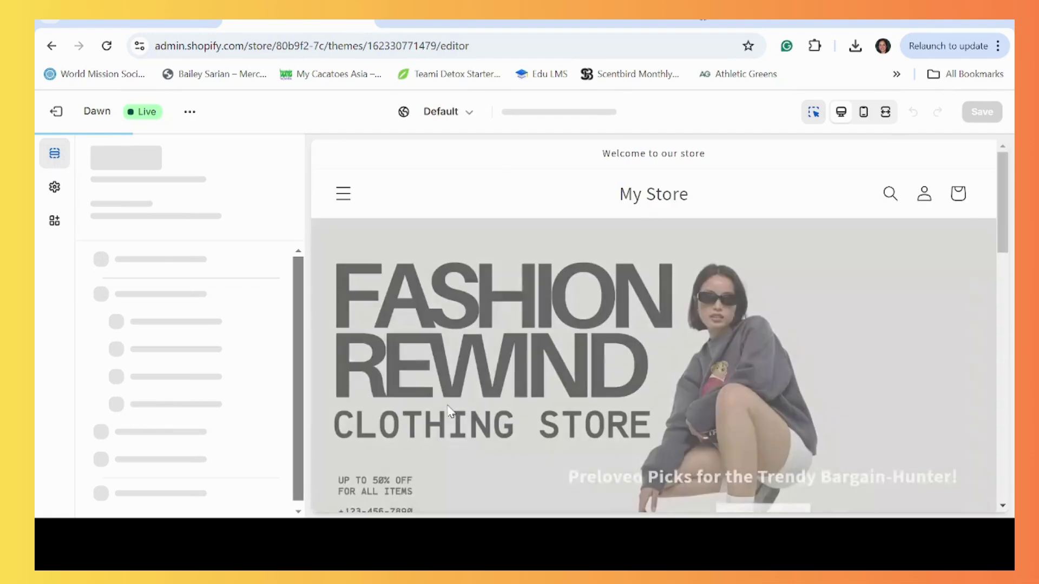
pyautogui.scroll(-5, 449, 410)
pyautogui.scroll(-3, 448, 408)
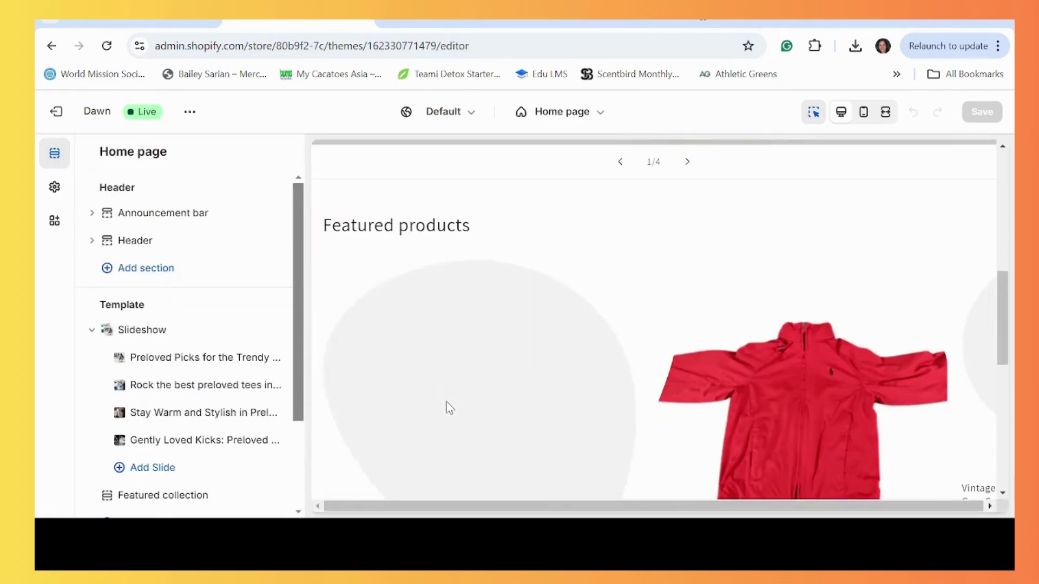
# Examine the Featured products section in the home page preview and advance its product slider
pyautogui.scroll(-3, 483, 409)
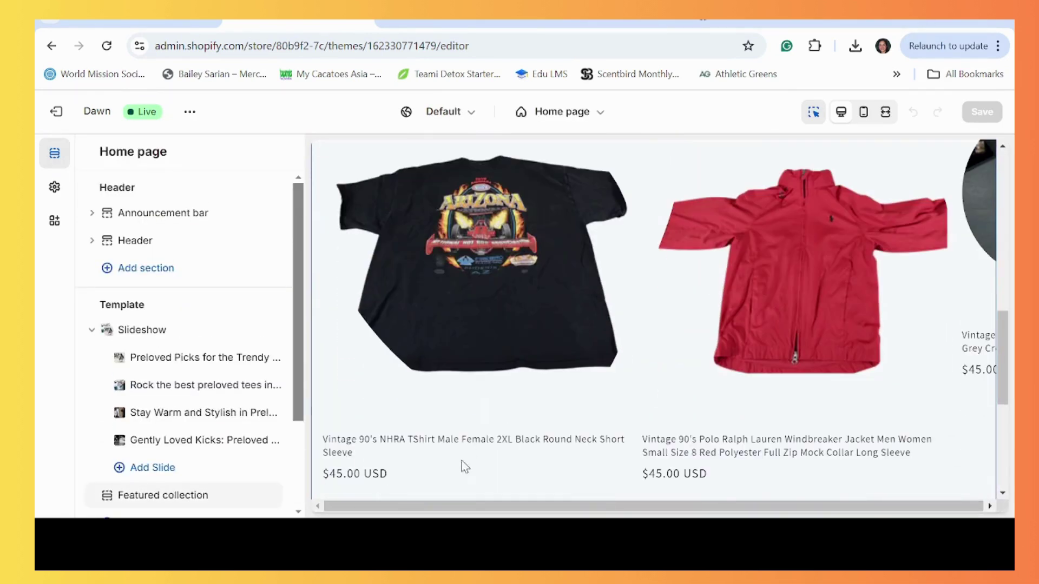
pyautogui.moveTo(464, 507); pyautogui.dragTo(922, 504)
pyautogui.scroll(5, 854, 382)
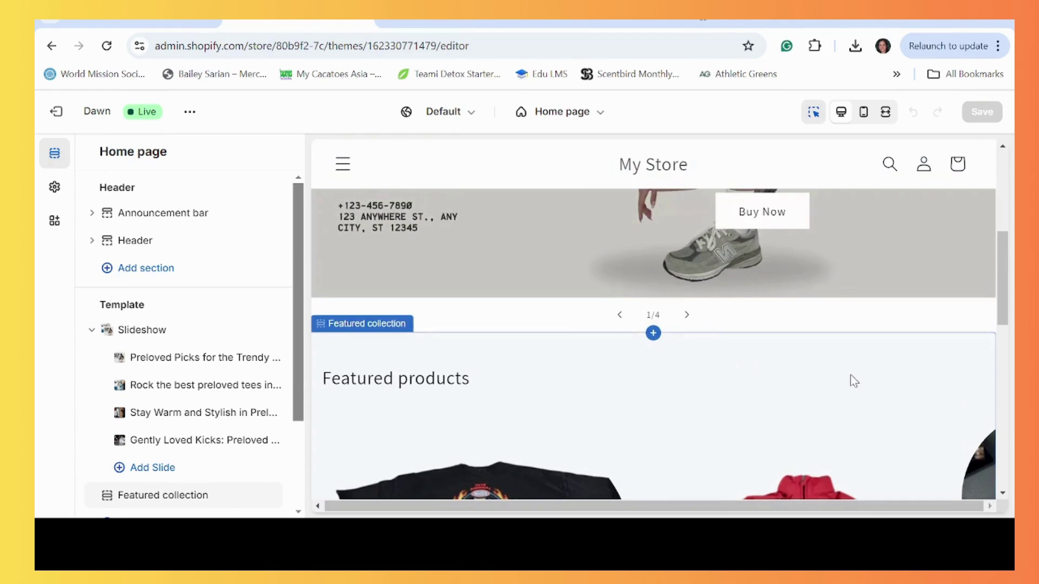
pyautogui.scroll(-6, 853, 381)
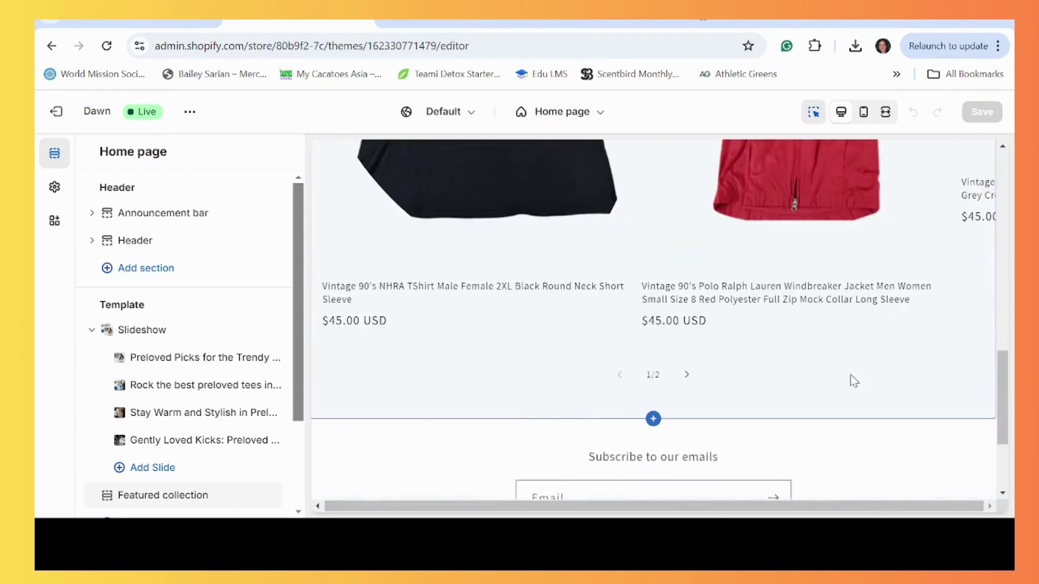
pyautogui.click(686, 376)
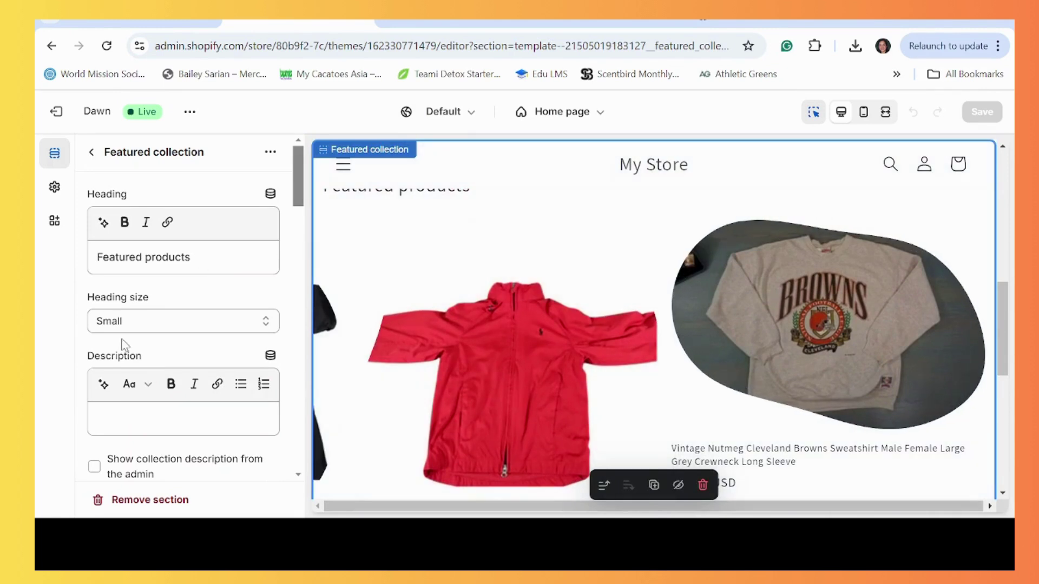
# Change the Featured collection section's collection to Vintage Sweatshirts & Jackets
pyautogui.scroll(-4, 124, 344)
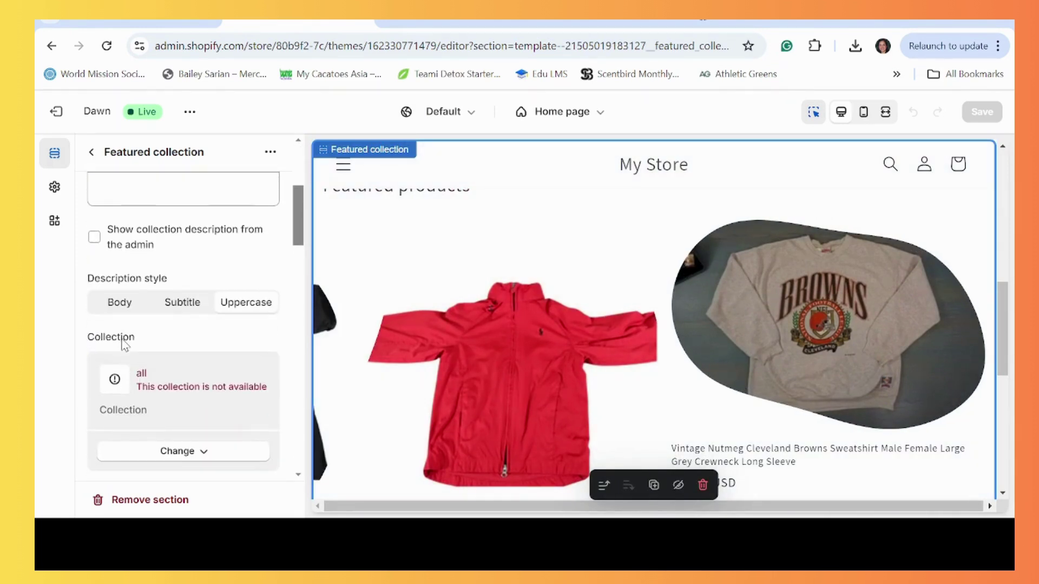
pyautogui.scroll(-3, 124, 344)
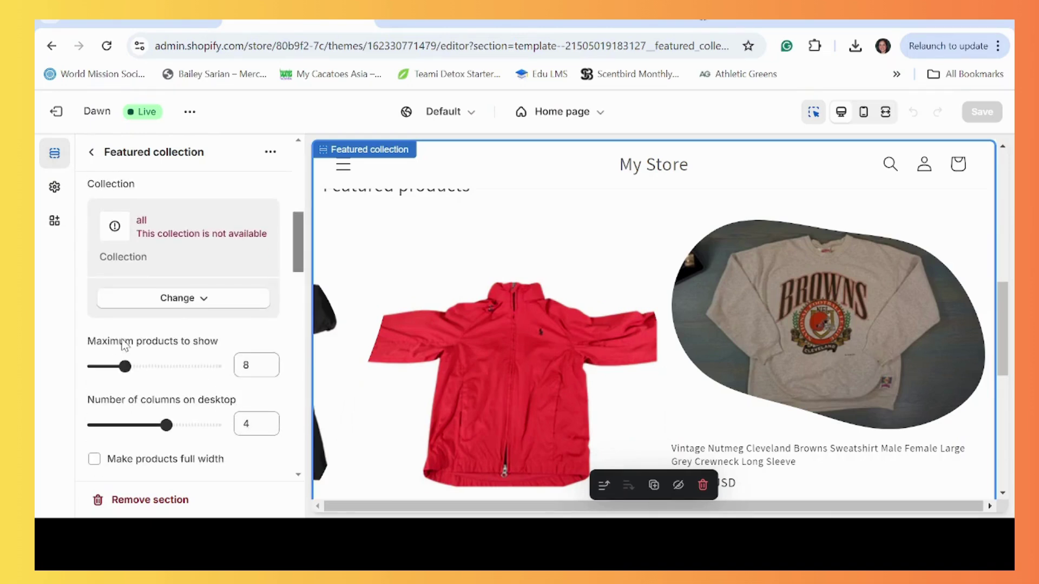
pyautogui.click(138, 300)
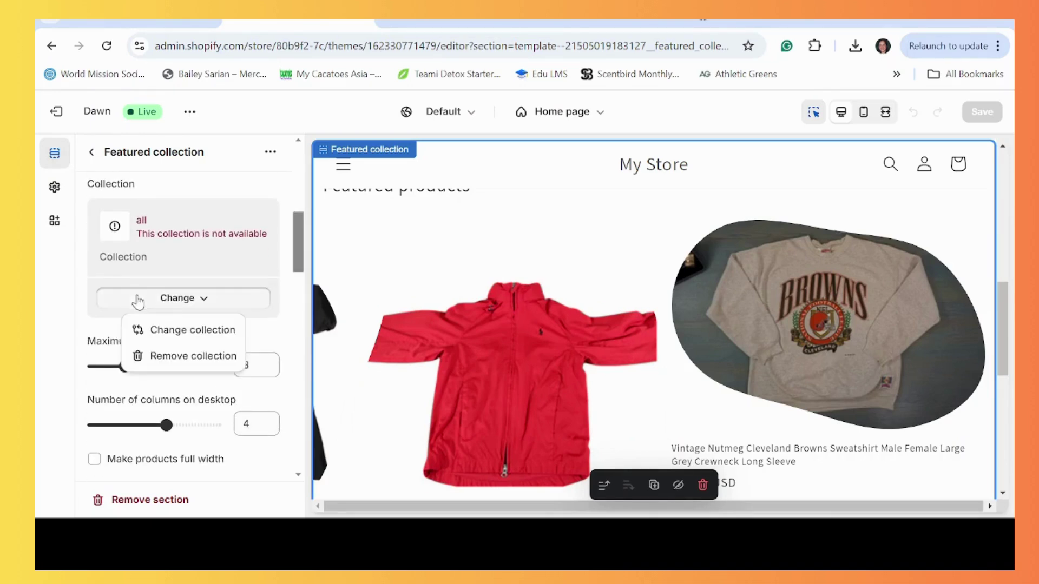
pyautogui.click(147, 327)
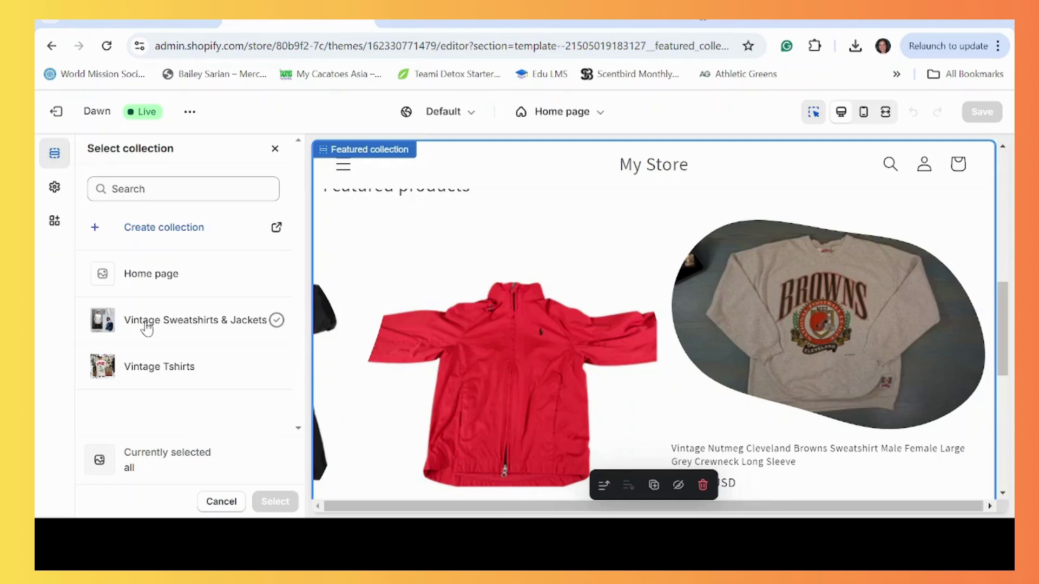
pyautogui.click(146, 325)
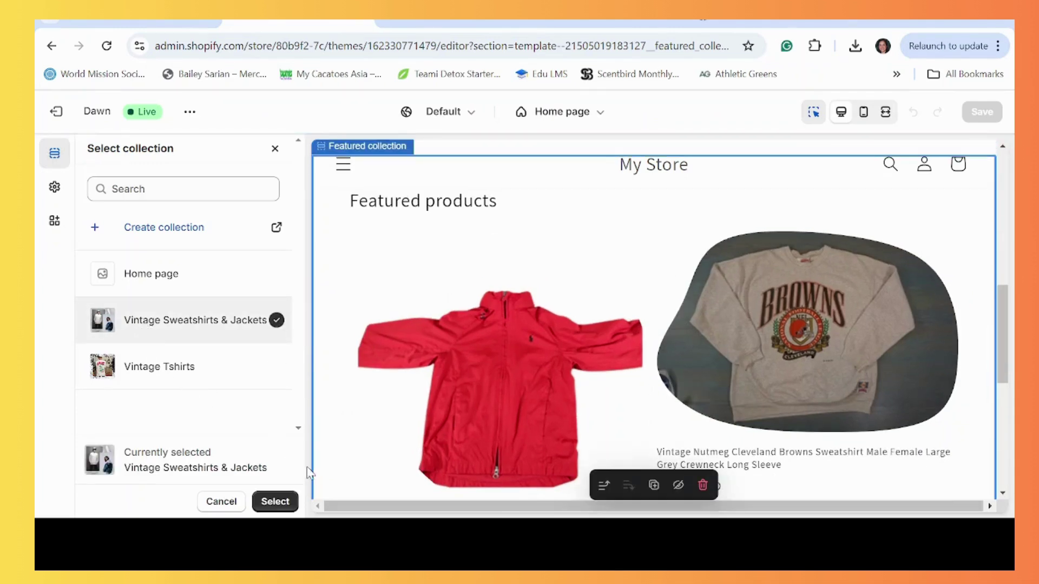
pyautogui.click(275, 501)
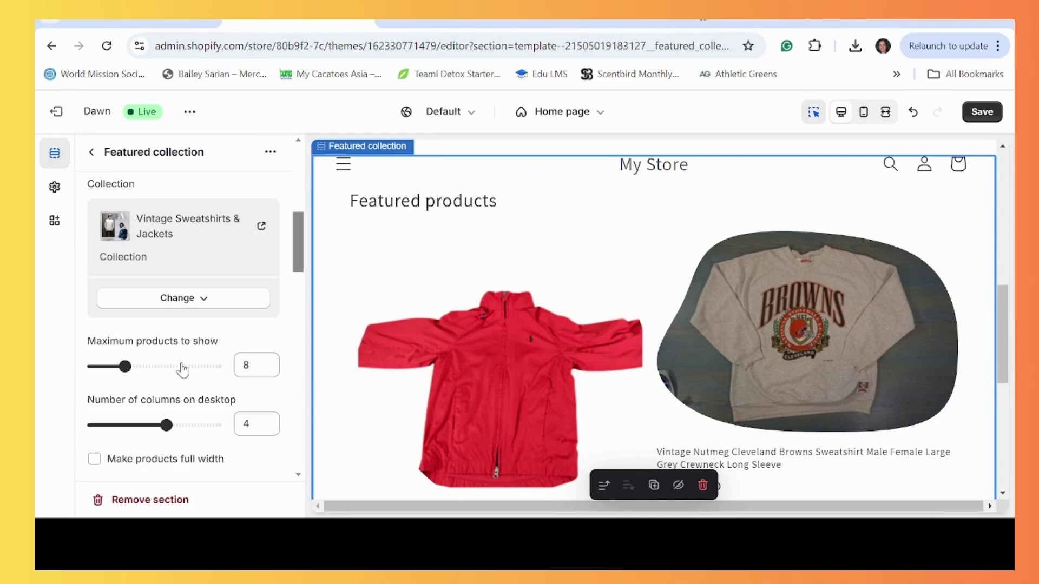
# Set the Featured collection's number of desktop columns to 3 and its product card image shape to Default
pyautogui.scroll(-3, 183, 368)
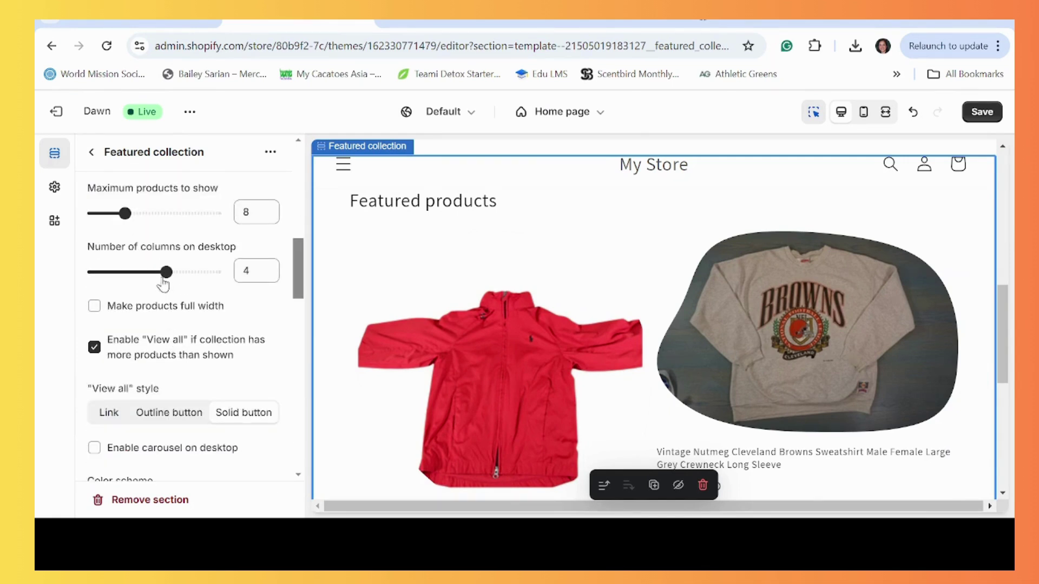
pyautogui.click(138, 272)
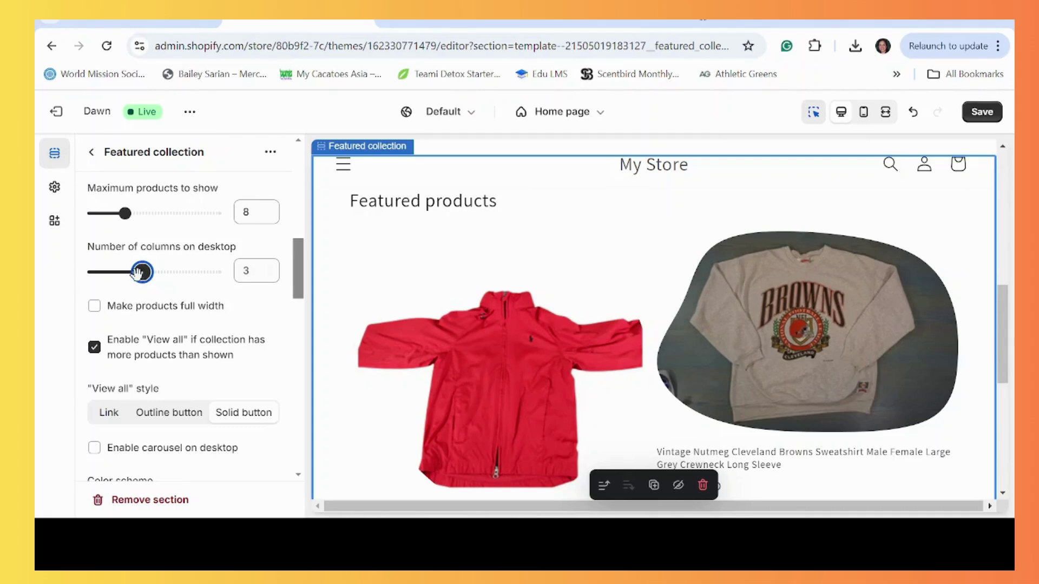
pyautogui.scroll(-4, 198, 390)
pyautogui.scroll(-4, 196, 391)
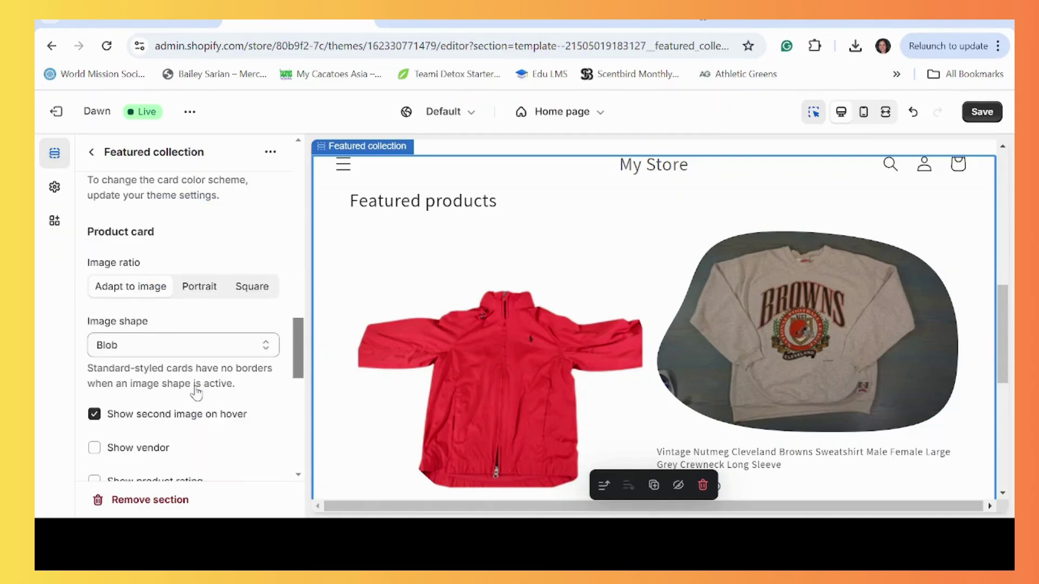
pyautogui.click(201, 351)
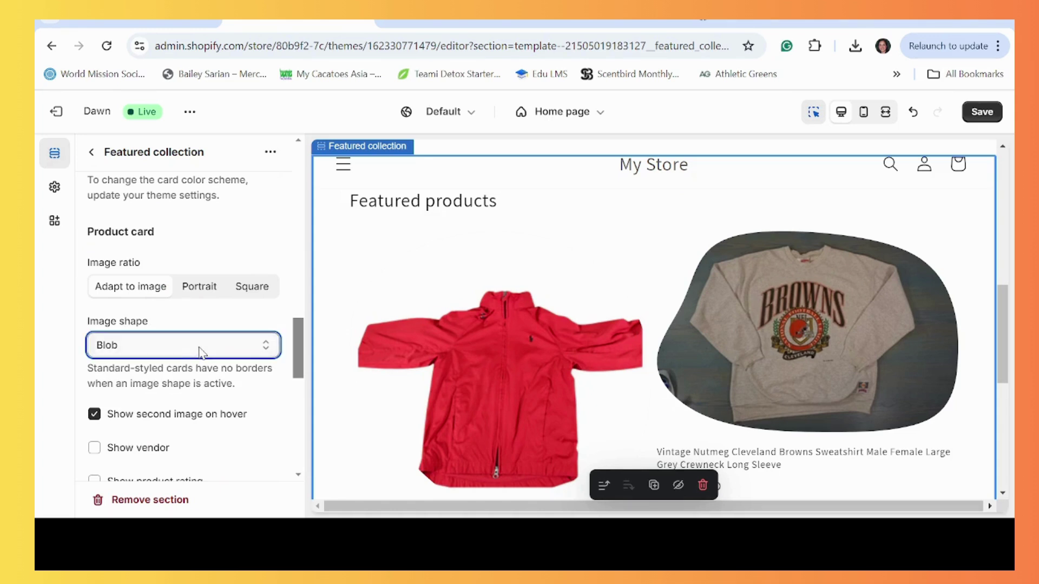
pyautogui.click(192, 364)
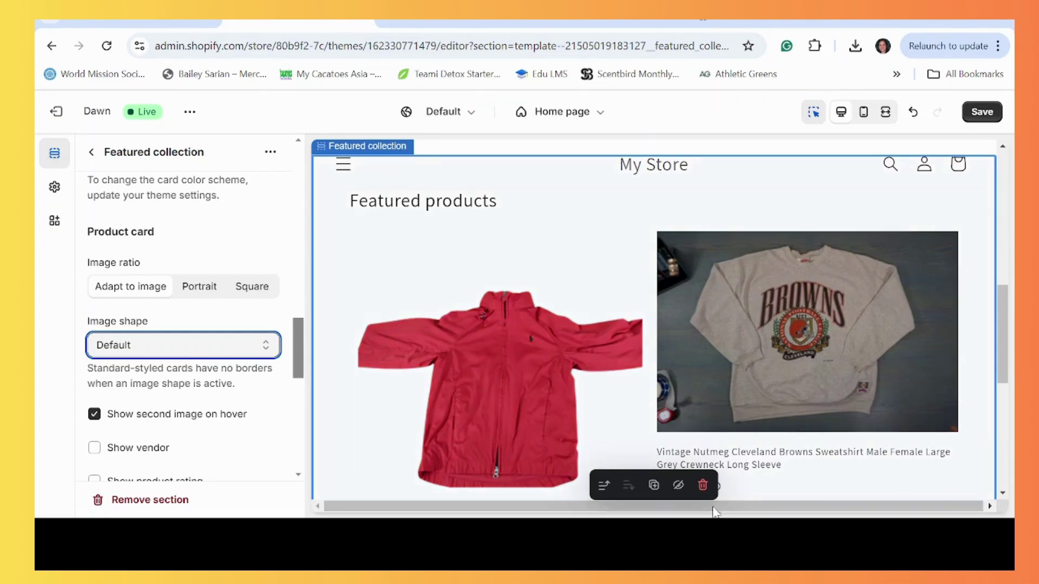
# Try the Home page collection in the featured section's preview, and return the selection to Vintage Sweatshirts & Jackets
pyautogui.scroll(5, 101, 304)
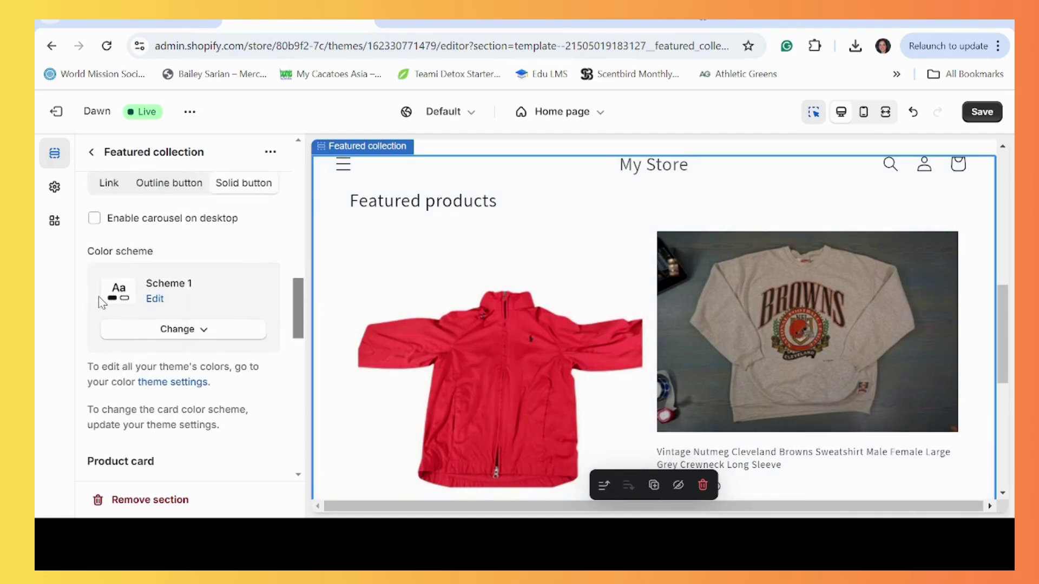
pyautogui.scroll(4, 101, 304)
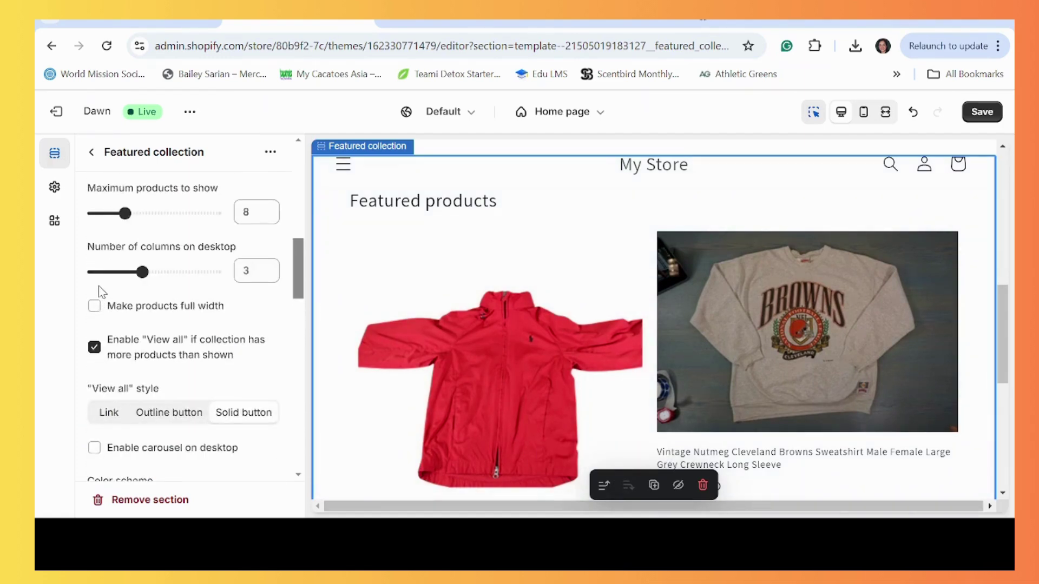
pyautogui.scroll(4, 102, 292)
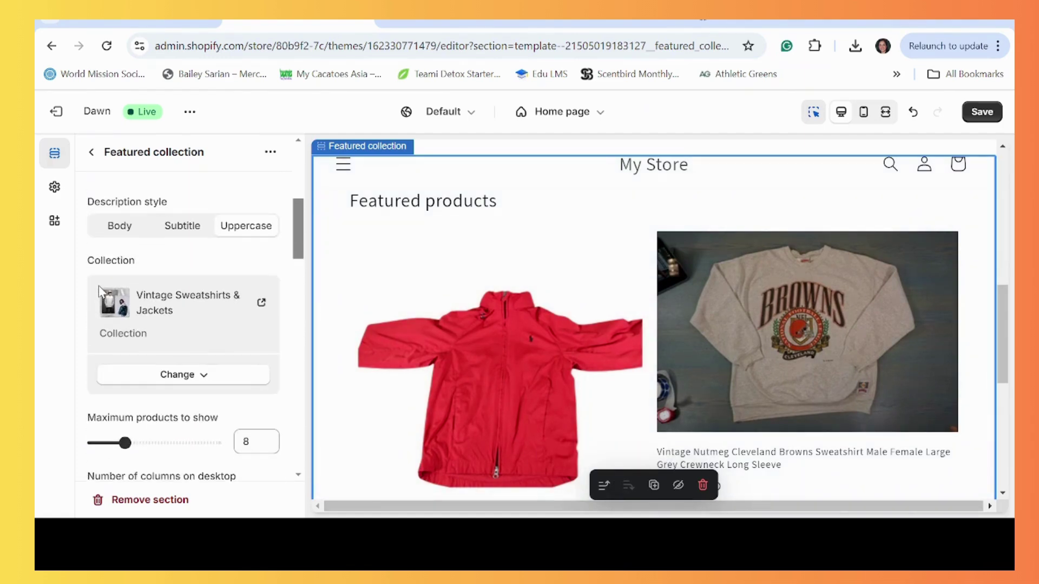
pyautogui.click(197, 373)
pyautogui.click(190, 410)
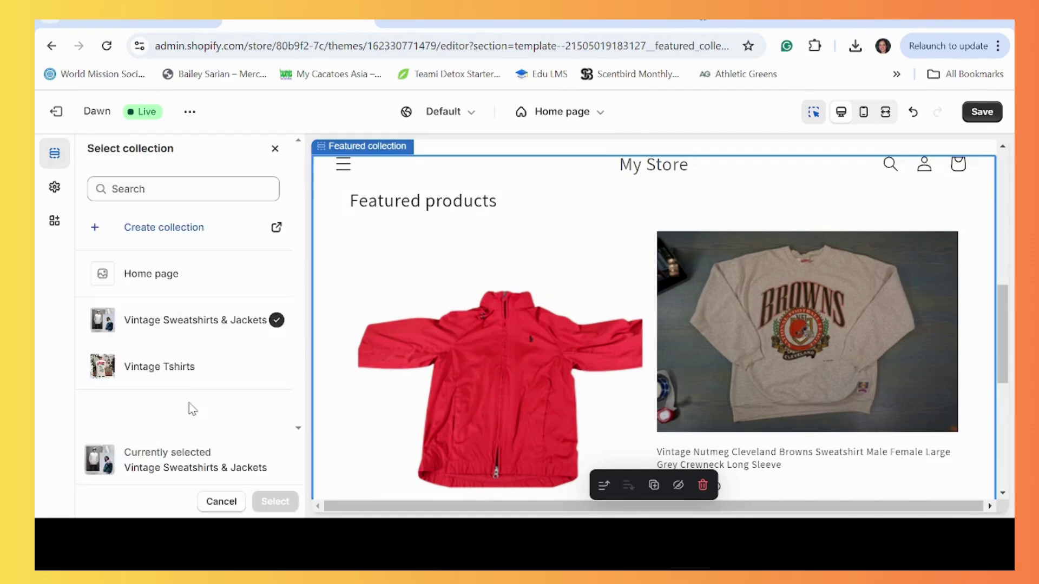
pyautogui.click(159, 279)
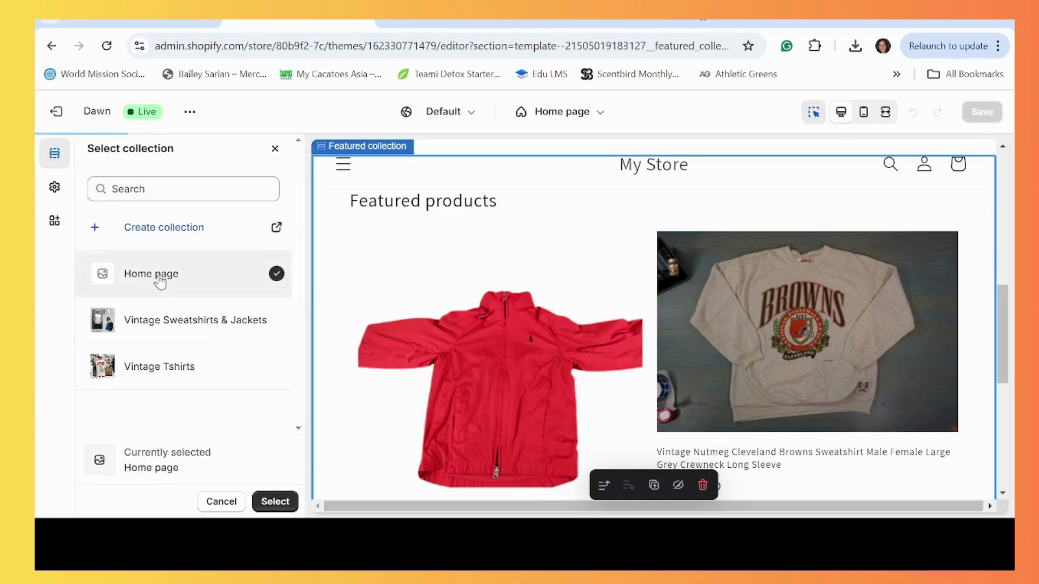
pyautogui.scroll(-5, 669, 325)
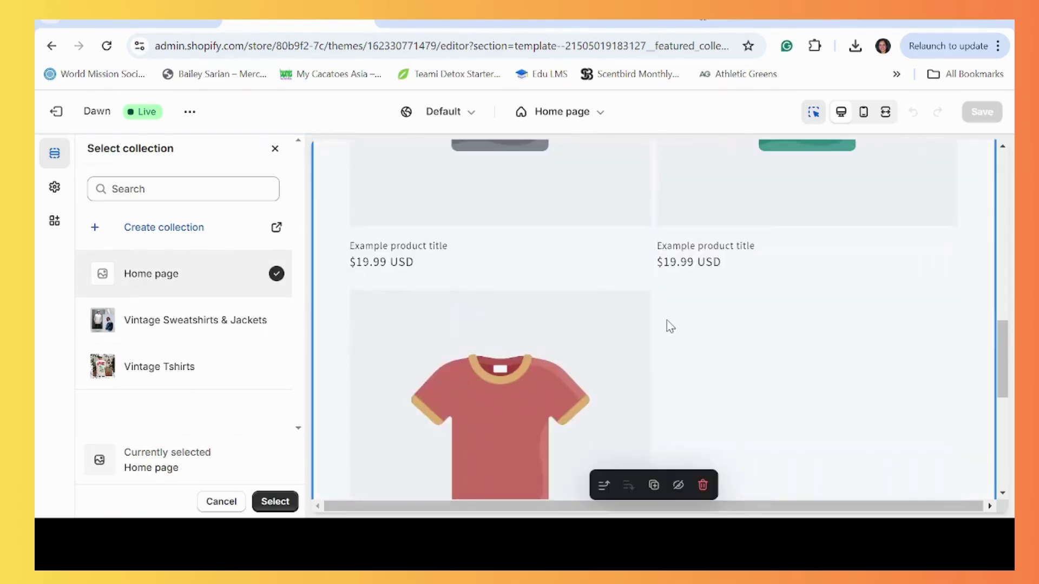
pyautogui.scroll(2, 664, 319)
pyautogui.scroll(3, 664, 319)
pyautogui.scroll(-2, 651, 322)
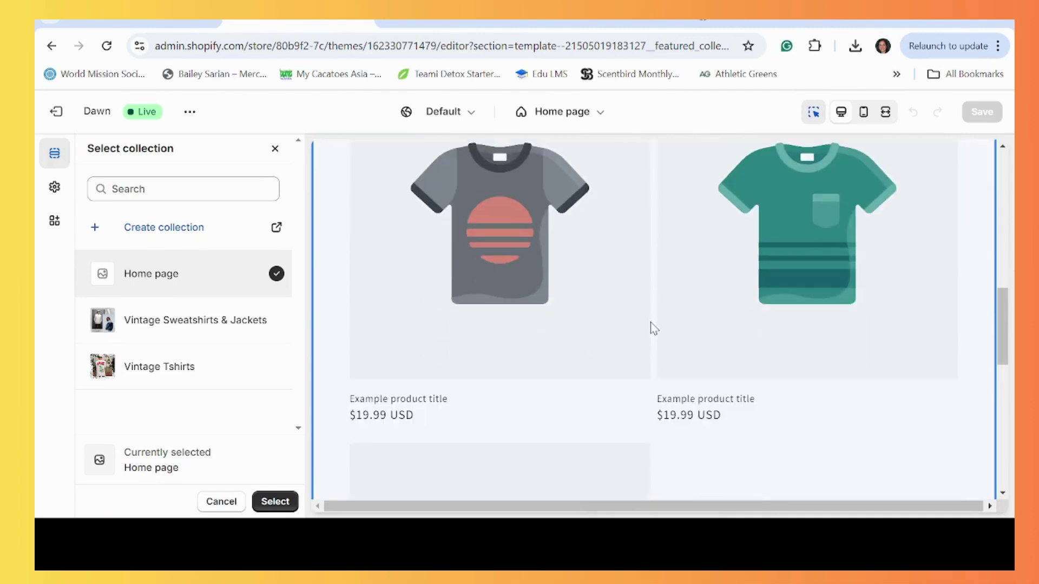
pyautogui.click(173, 327)
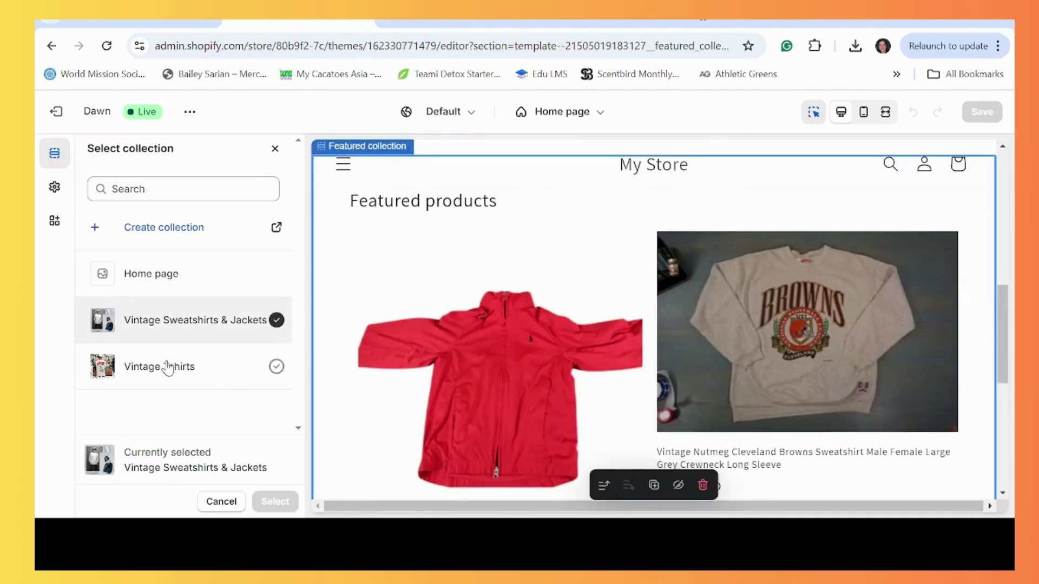
pyautogui.scroll(-3, 691, 395)
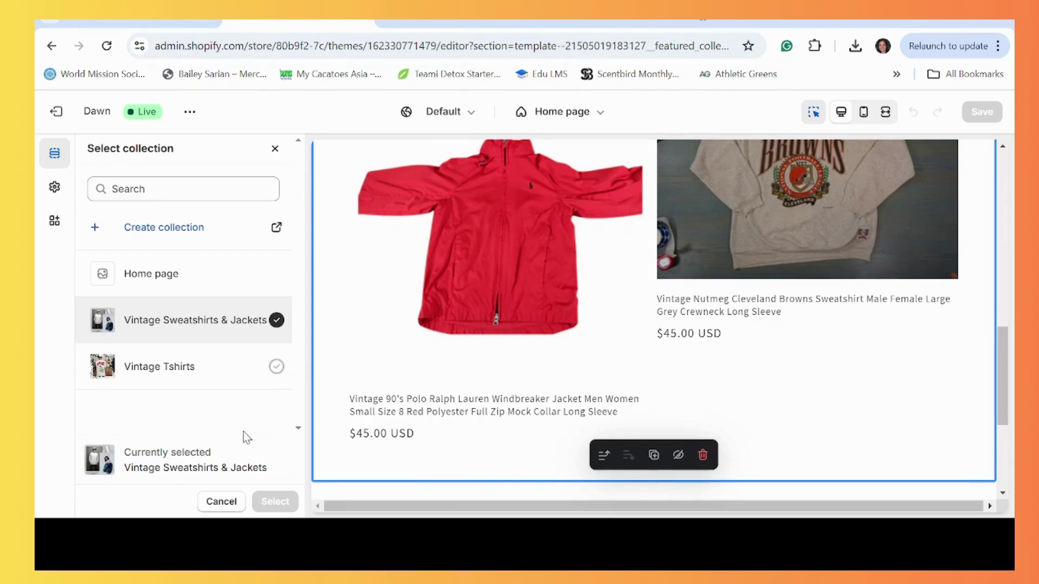
pyautogui.click(270, 157)
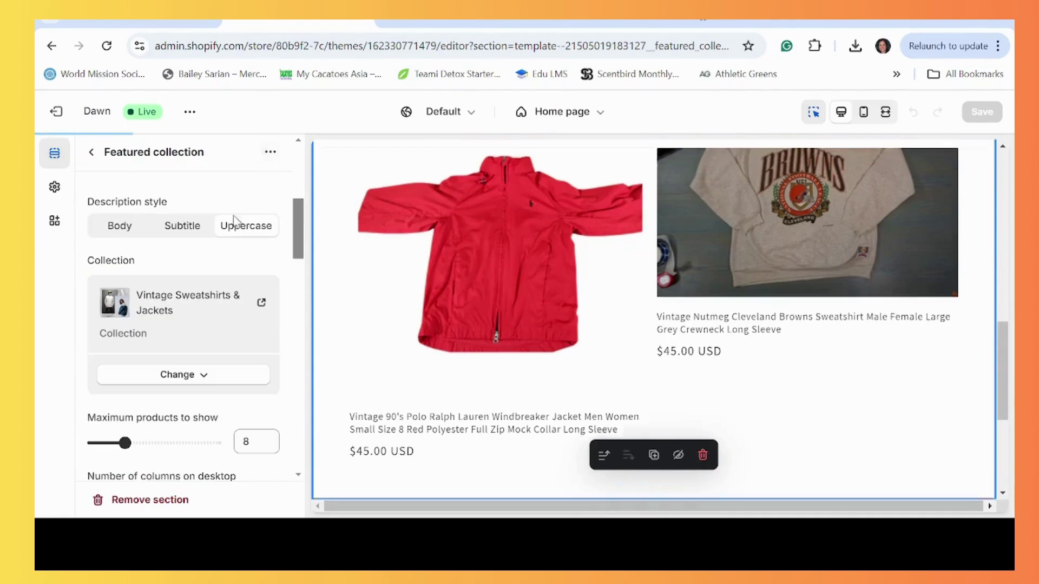
# Try the Portrait and Square image ratios on the featured product cards, and return the ratio to Adapt to image
pyautogui.scroll(-3, 233, 349)
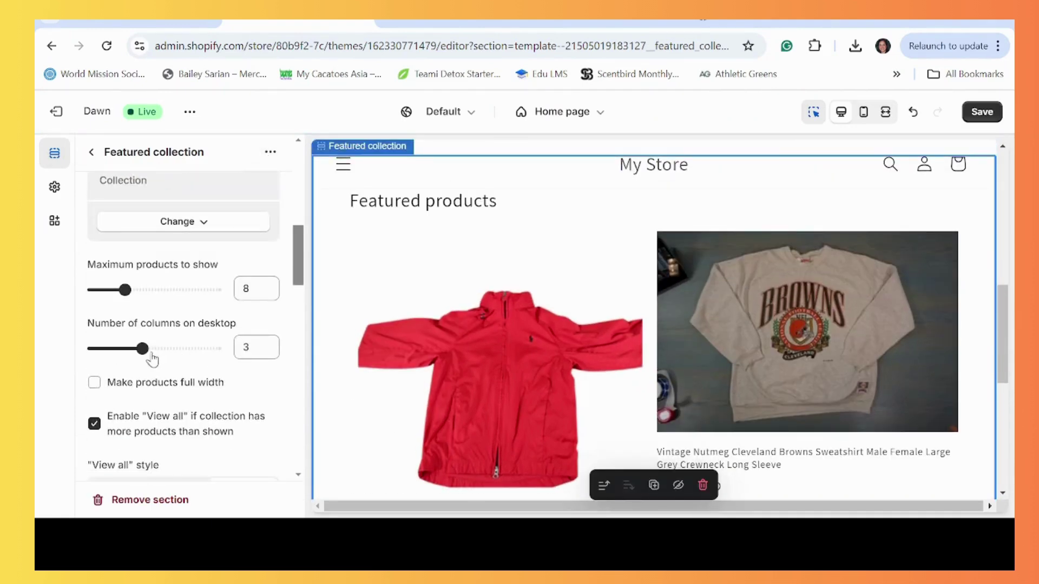
pyautogui.scroll(-1, 575, 441)
pyautogui.scroll(-4, 575, 441)
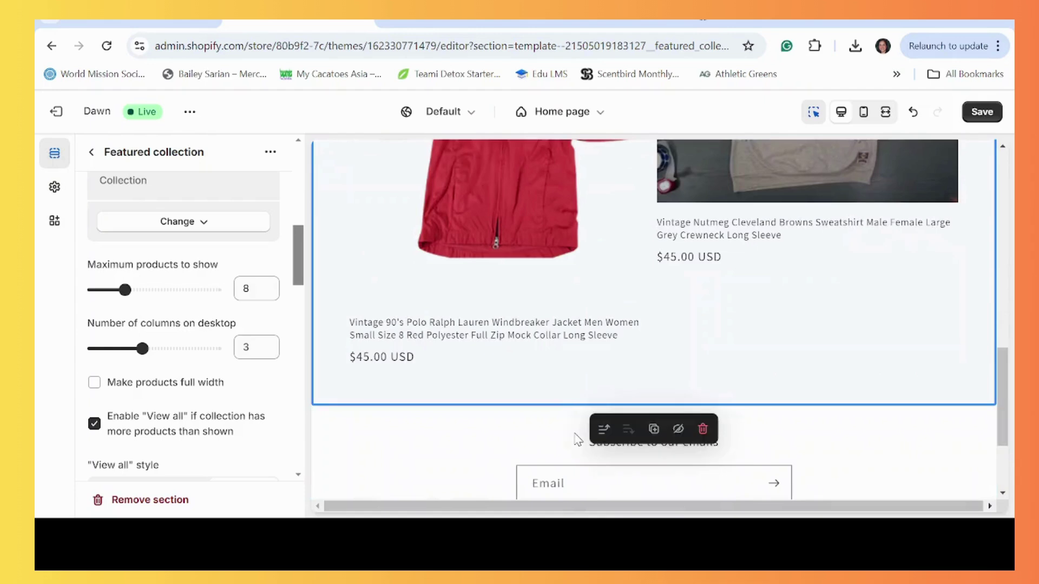
pyautogui.scroll(5, 574, 435)
pyautogui.scroll(-3, 162, 433)
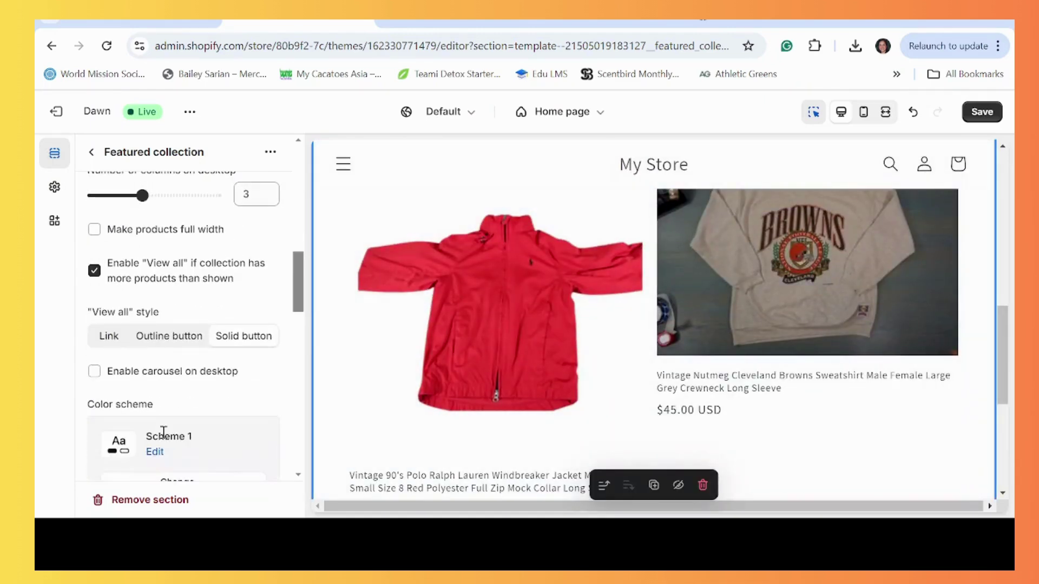
pyautogui.scroll(-3, 163, 431)
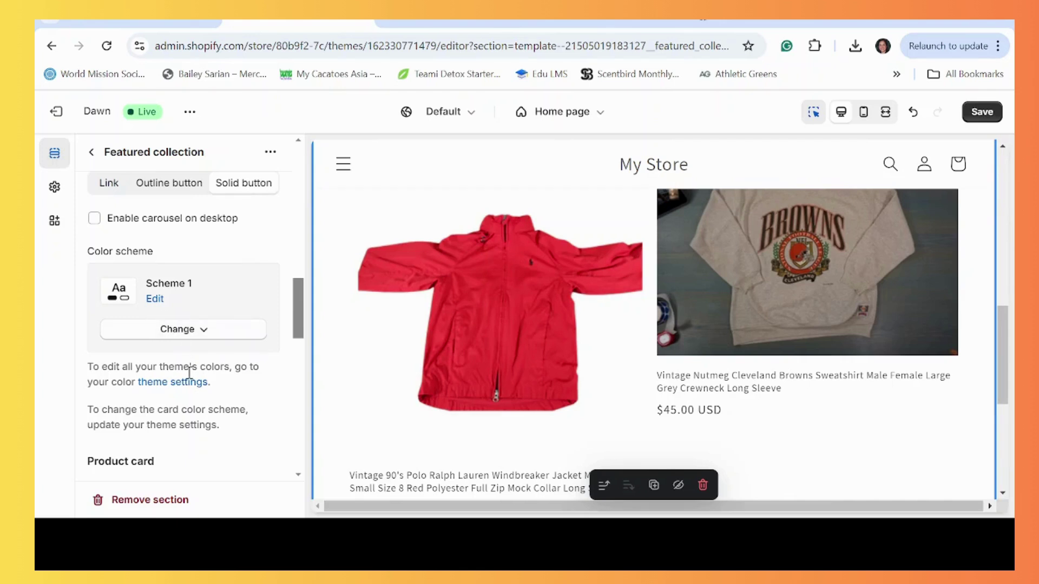
pyautogui.scroll(-4, 188, 372)
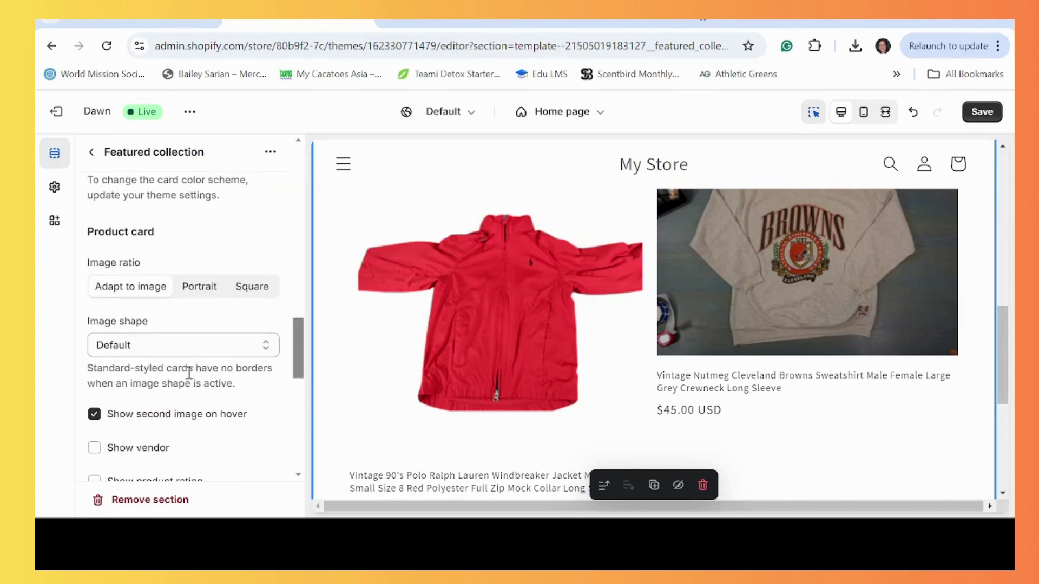
pyautogui.click(198, 287)
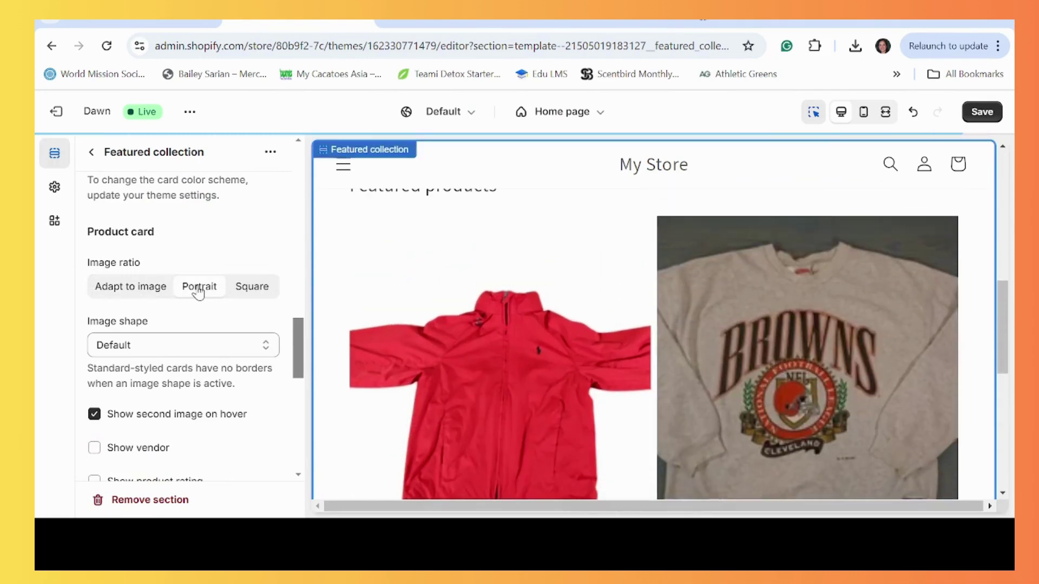
pyautogui.click(154, 287)
pyautogui.click(268, 285)
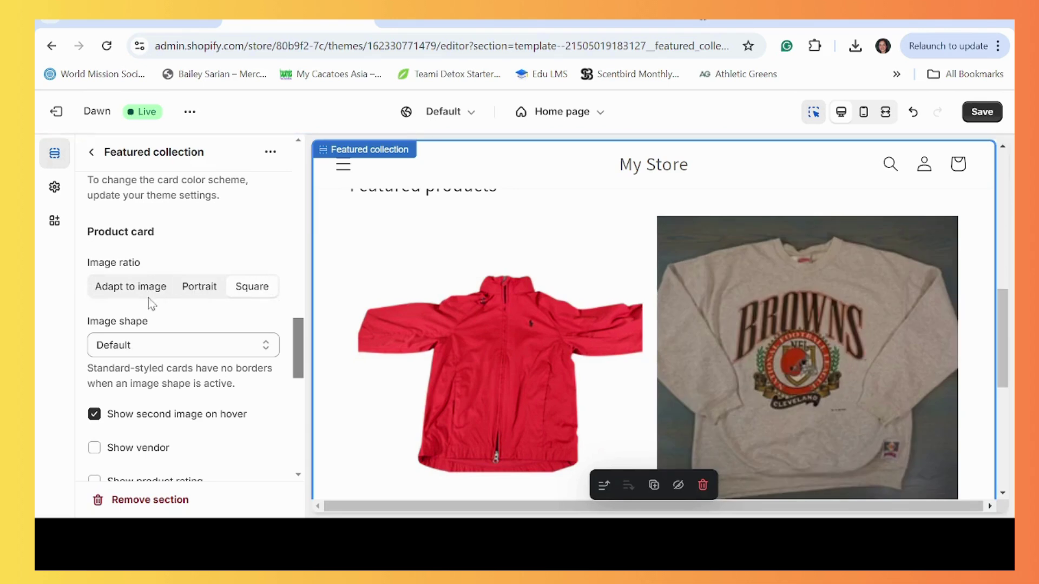
pyautogui.click(130, 293)
# Try the Arch image shape on the featured product cards, and return the shape to Default
pyautogui.click(142, 346)
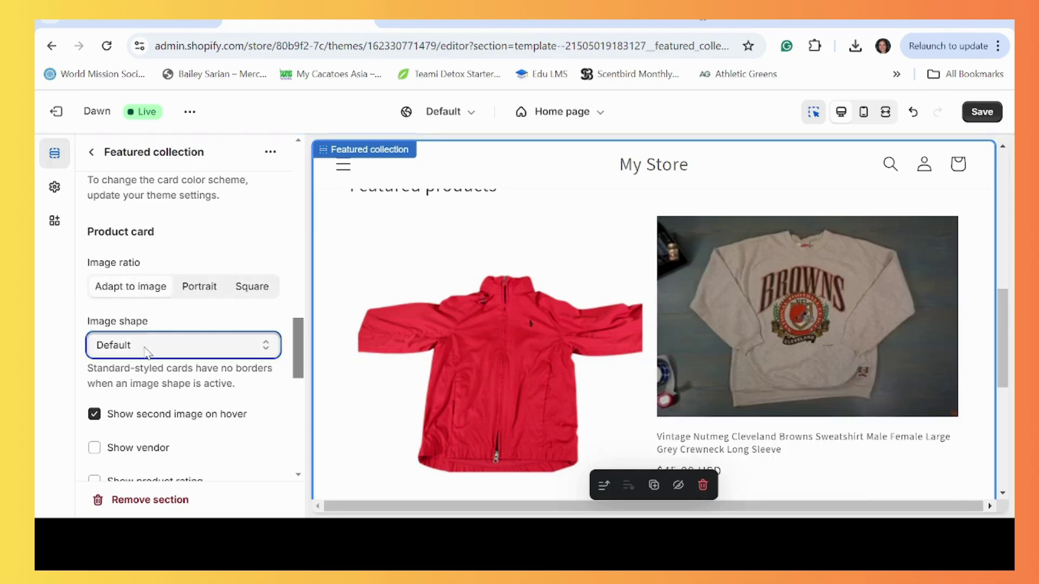
pyautogui.click(146, 383)
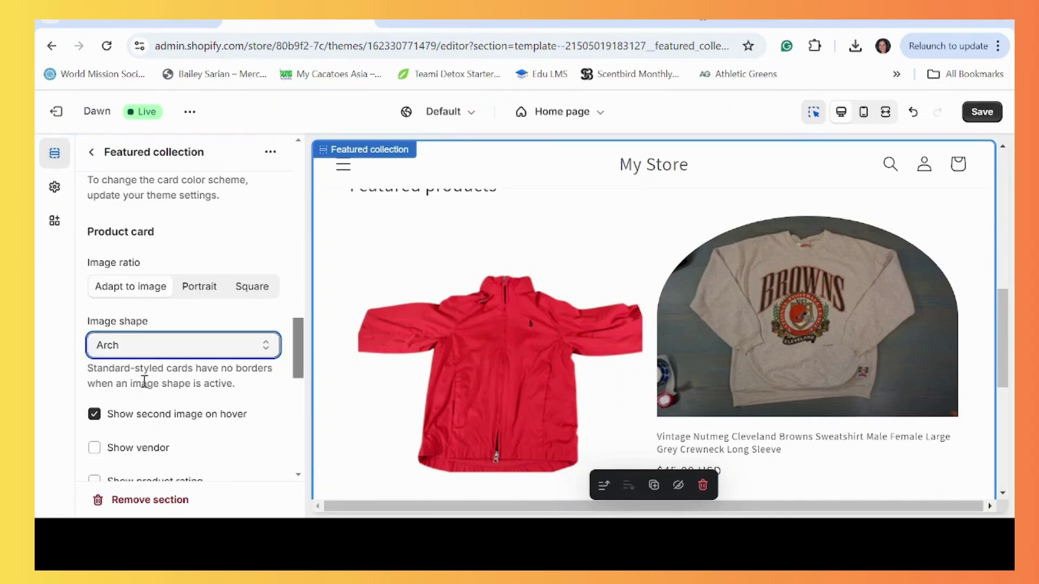
pyautogui.press('Up')
pyautogui.scroll(-3, 151, 373)
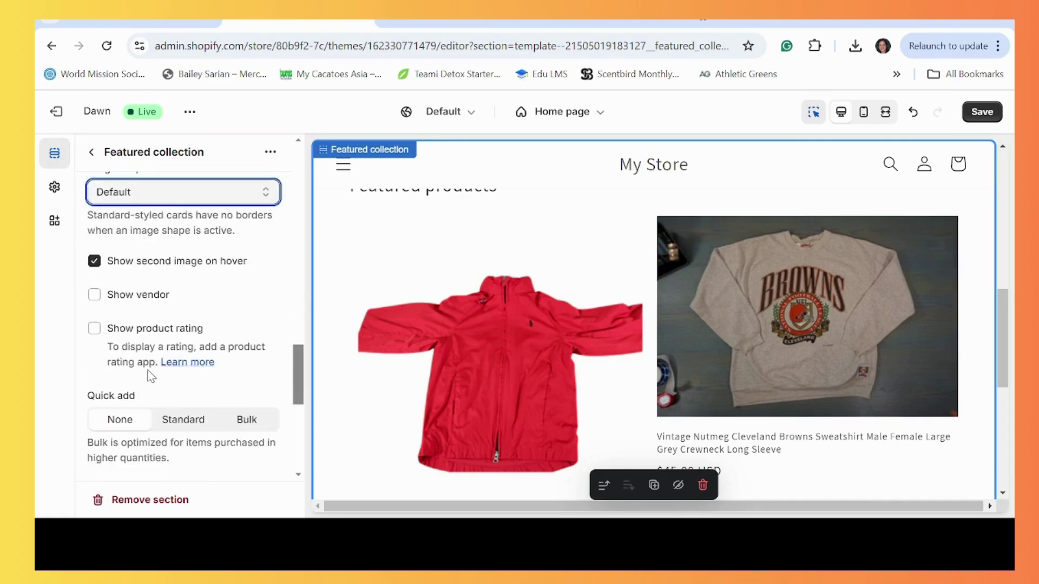
# Try the 1 column mobile layout for the Featured collection in the mobile preview, and return it to 2 columns and the desktop preview
pyautogui.scroll(-4, 152, 376)
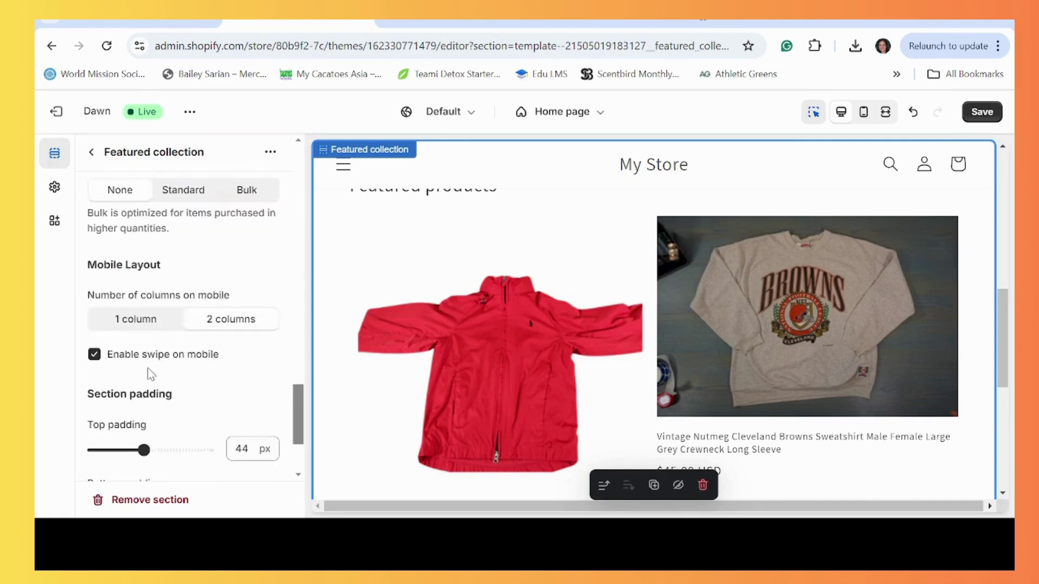
pyautogui.click(140, 320)
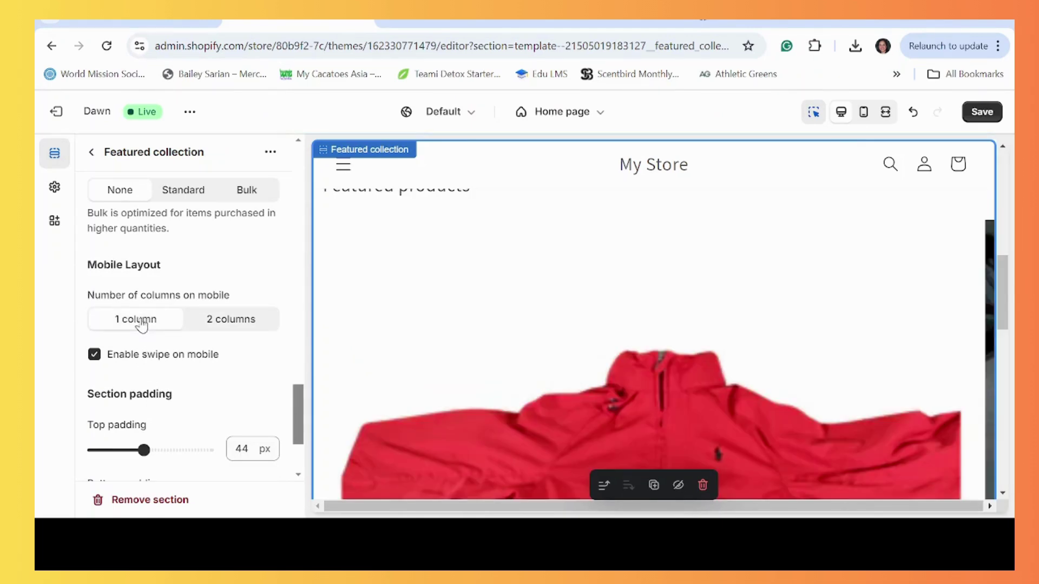
pyautogui.scroll(-5, 640, 384)
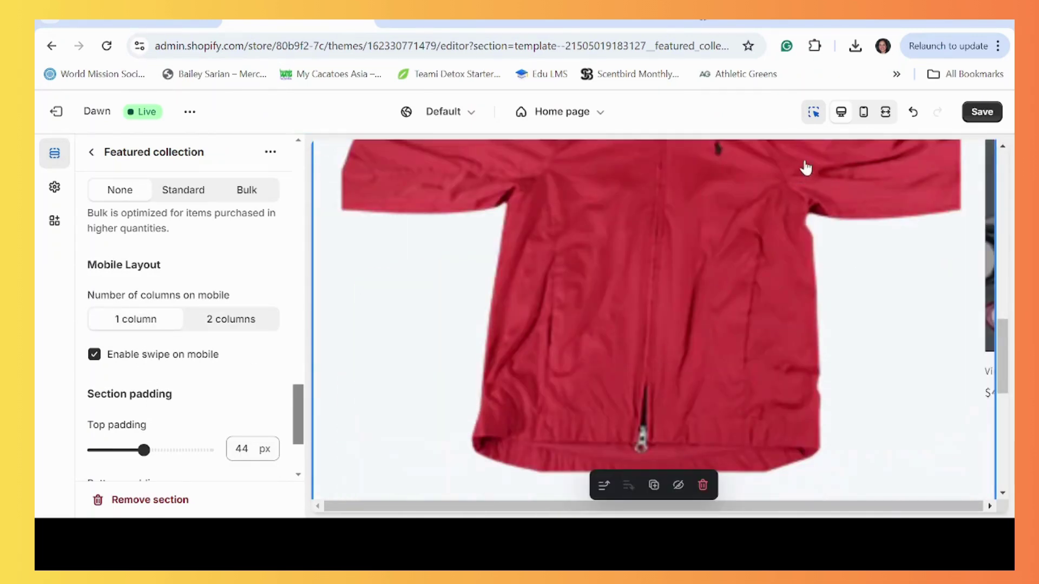
pyautogui.click(863, 112)
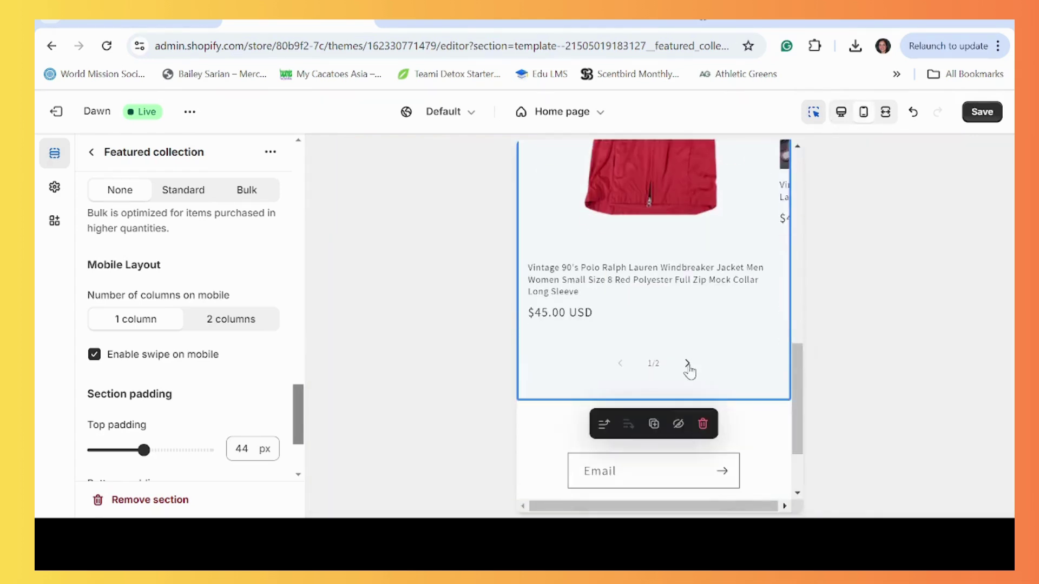
pyautogui.click(687, 364)
pyautogui.scroll(3, 686, 352)
pyautogui.scroll(3, 684, 350)
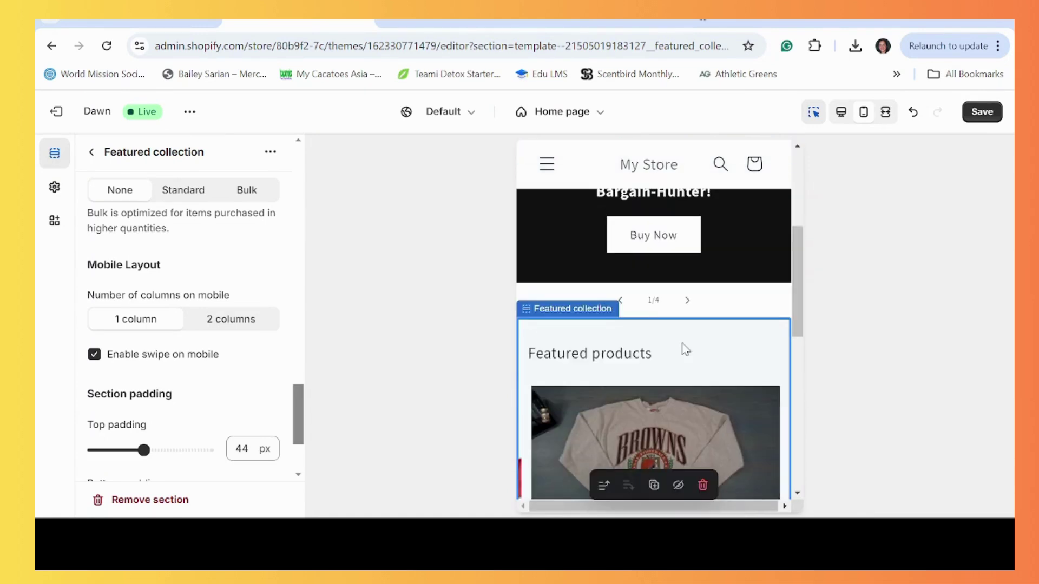
pyautogui.scroll(-5, 682, 346)
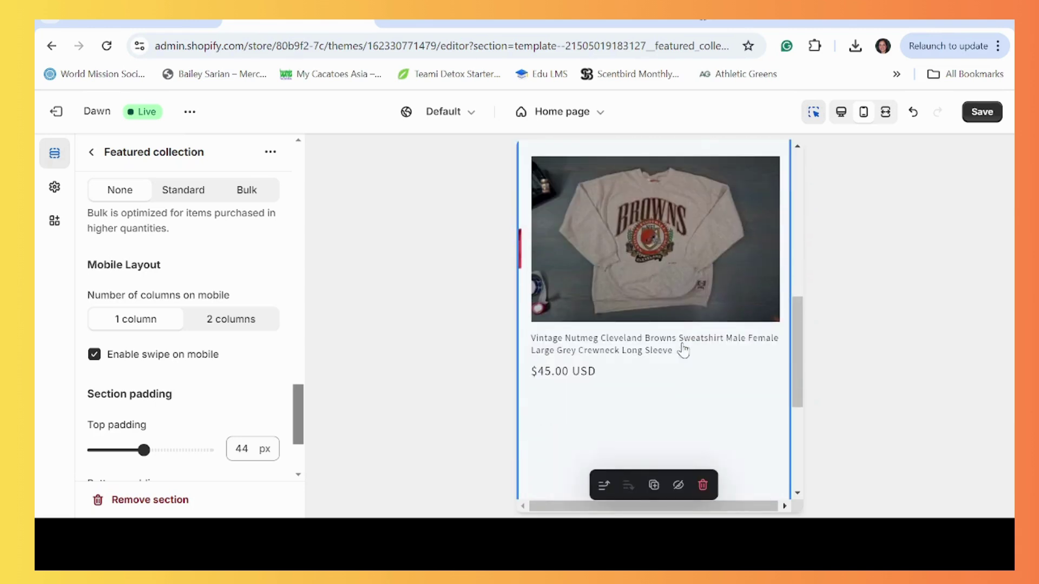
pyautogui.click(231, 319)
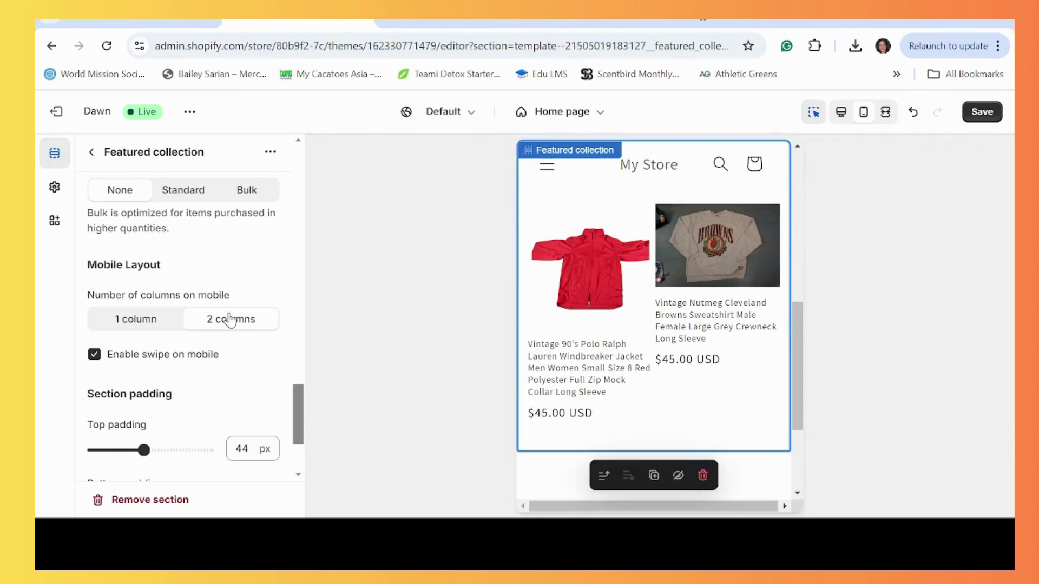
pyautogui.click(840, 111)
# Set the Featured collection's maximum products to show to 2
pyautogui.scroll(5, 152, 328)
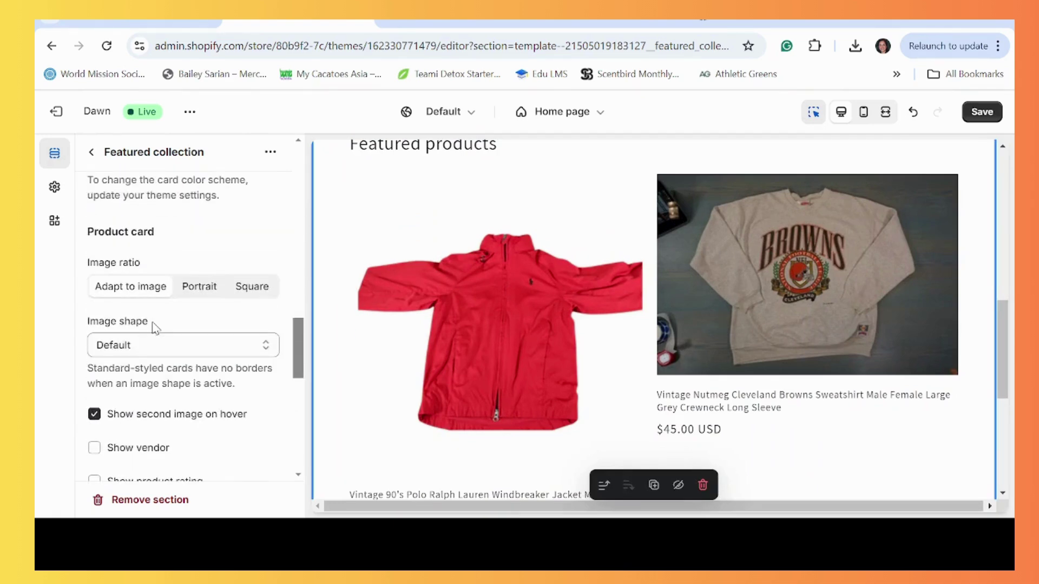
pyautogui.scroll(3, 155, 328)
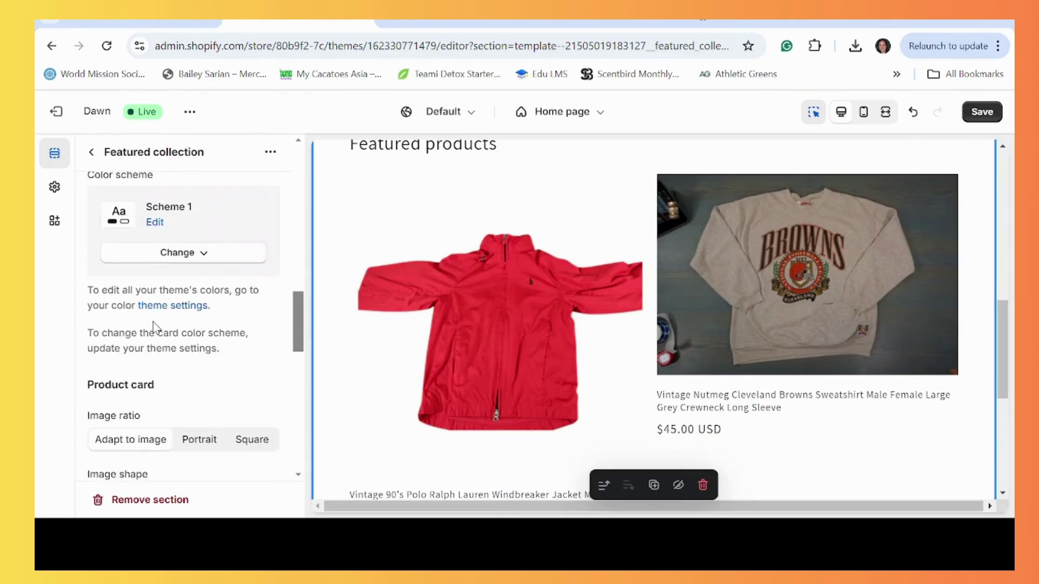
pyautogui.scroll(5, 155, 326)
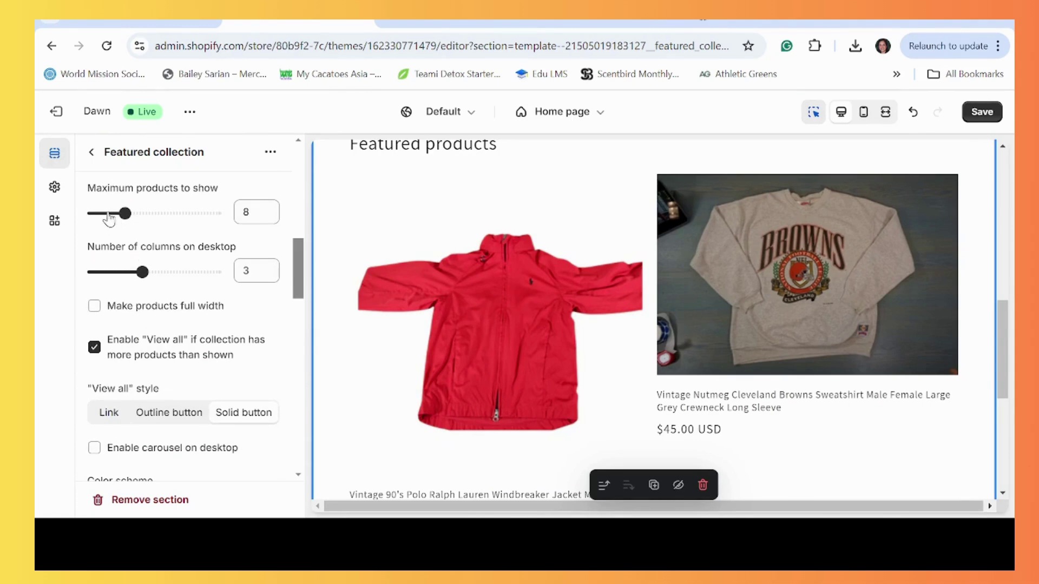
pyautogui.moveTo(109, 217); pyautogui.dragTo(103, 213)
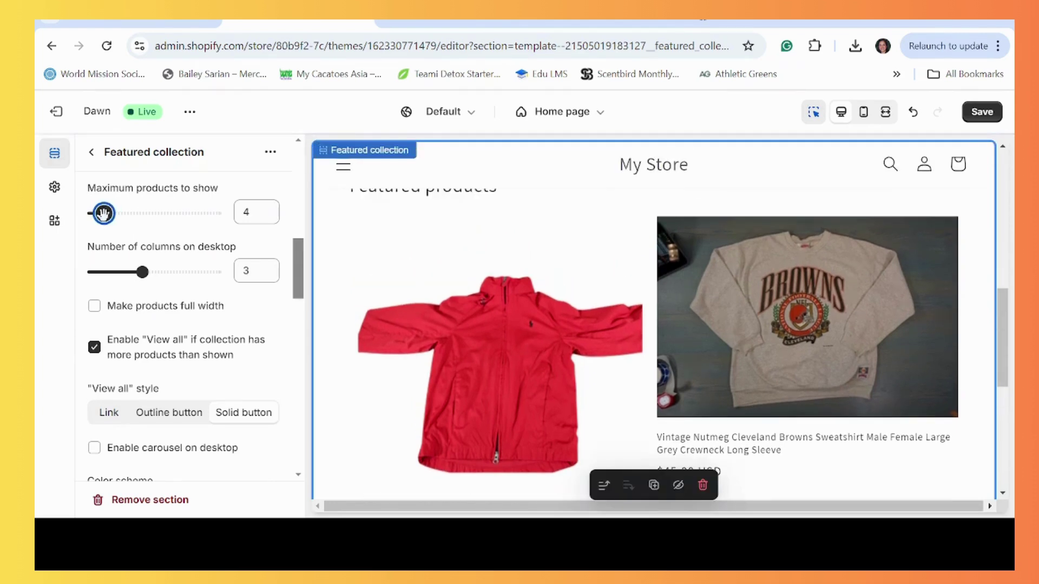
pyautogui.moveTo(103, 214); pyautogui.dragTo(93, 213)
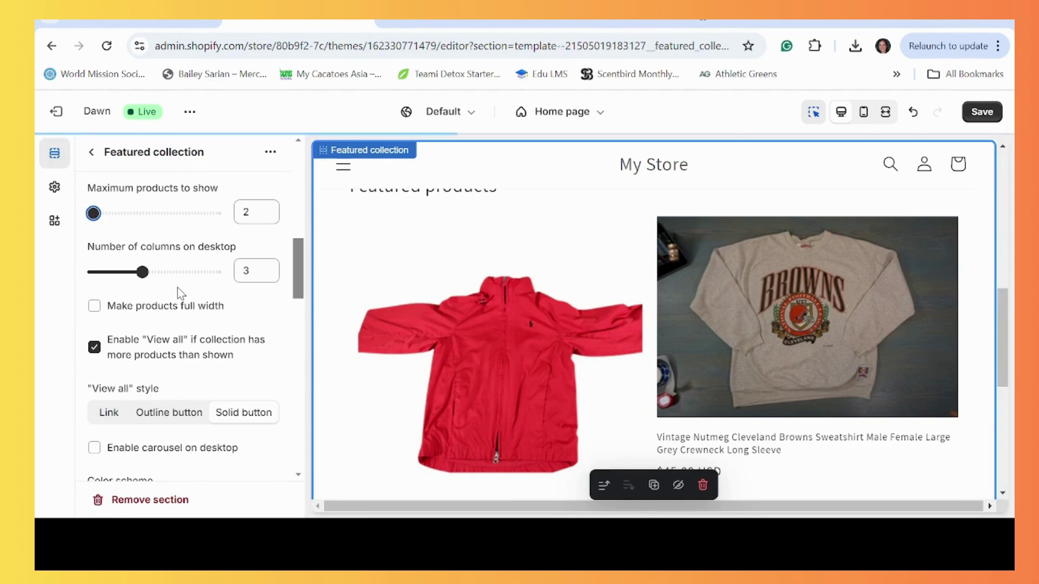
# Change the collection shown in the Featured collection section to Vintage Tshirts, checking it in the preview before confirming the selection
pyautogui.scroll(3, 173, 299)
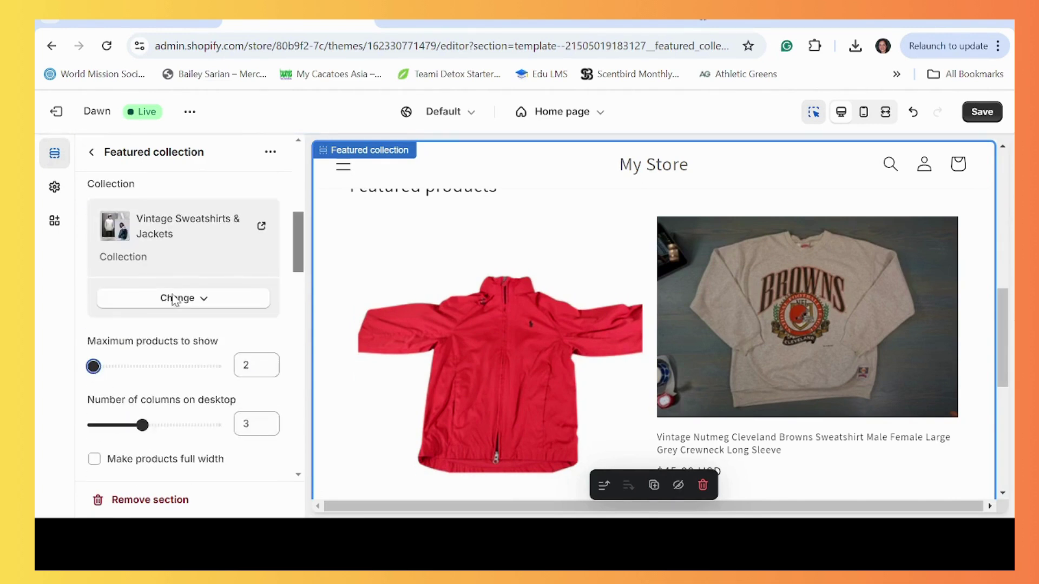
pyautogui.click(173, 299)
pyautogui.click(178, 329)
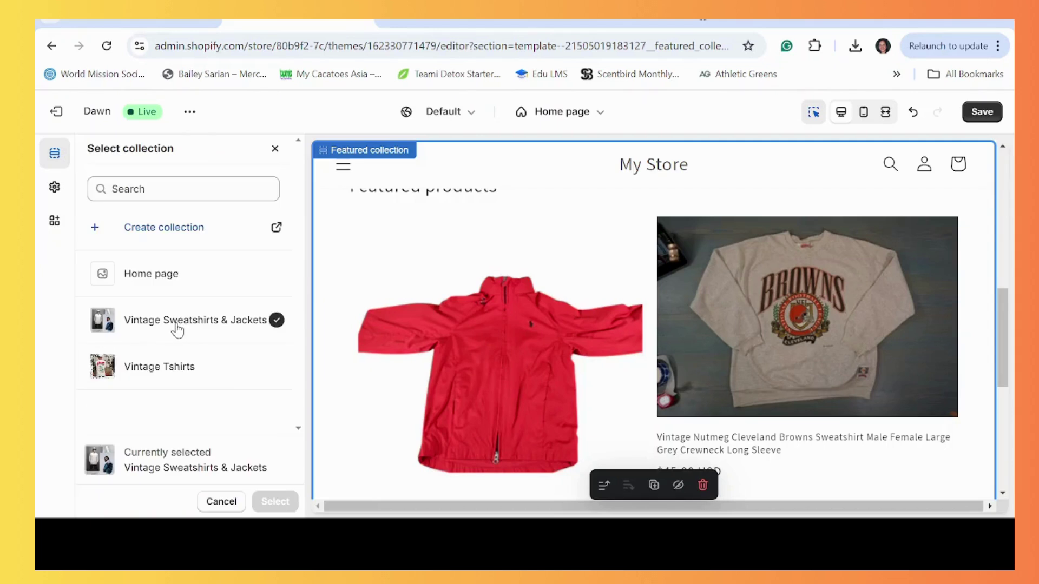
pyautogui.click(166, 371)
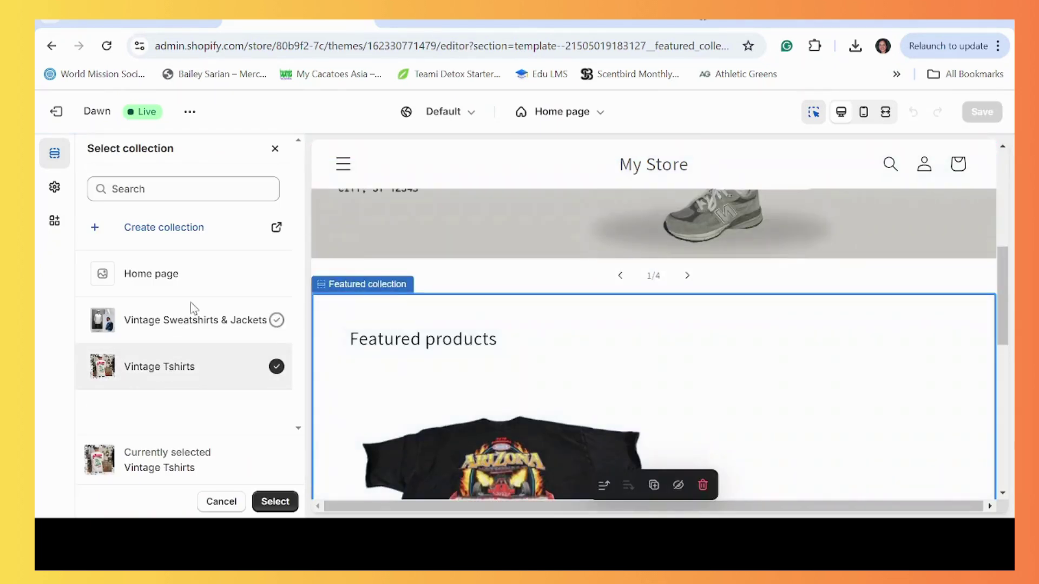
pyautogui.scroll(-6, 586, 318)
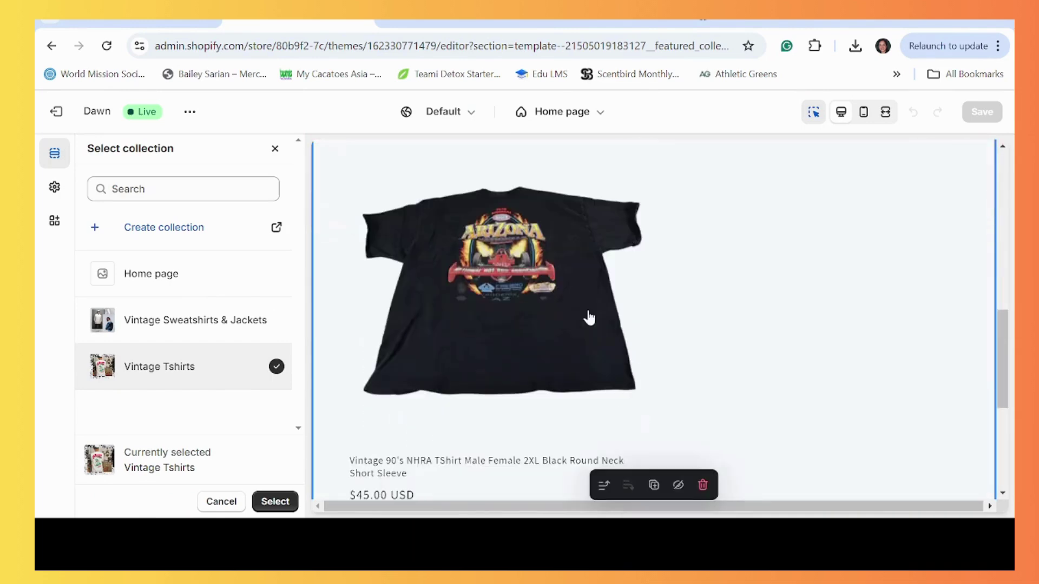
pyautogui.scroll(-2, 589, 315)
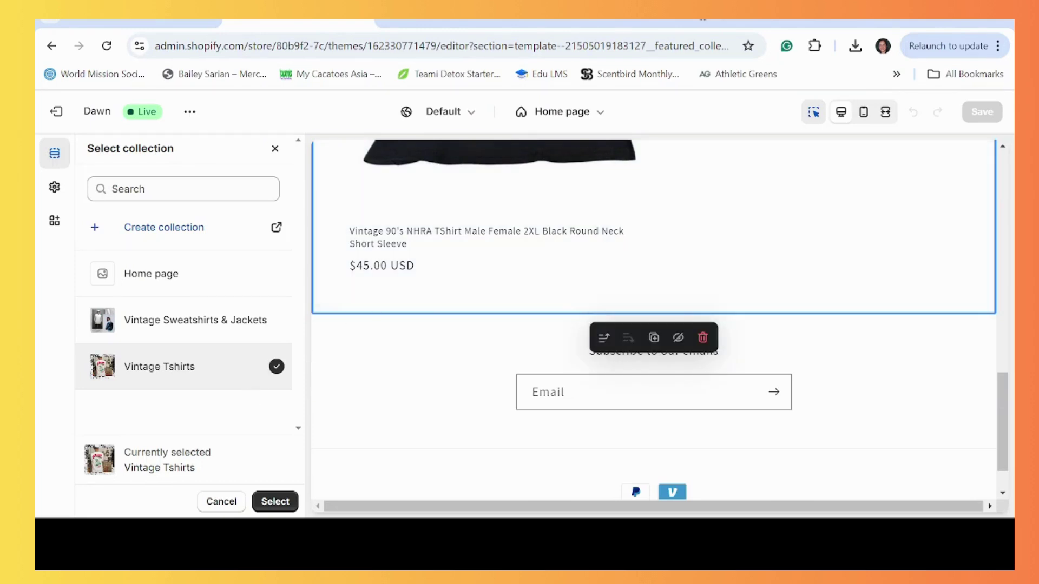
pyautogui.click(274, 501)
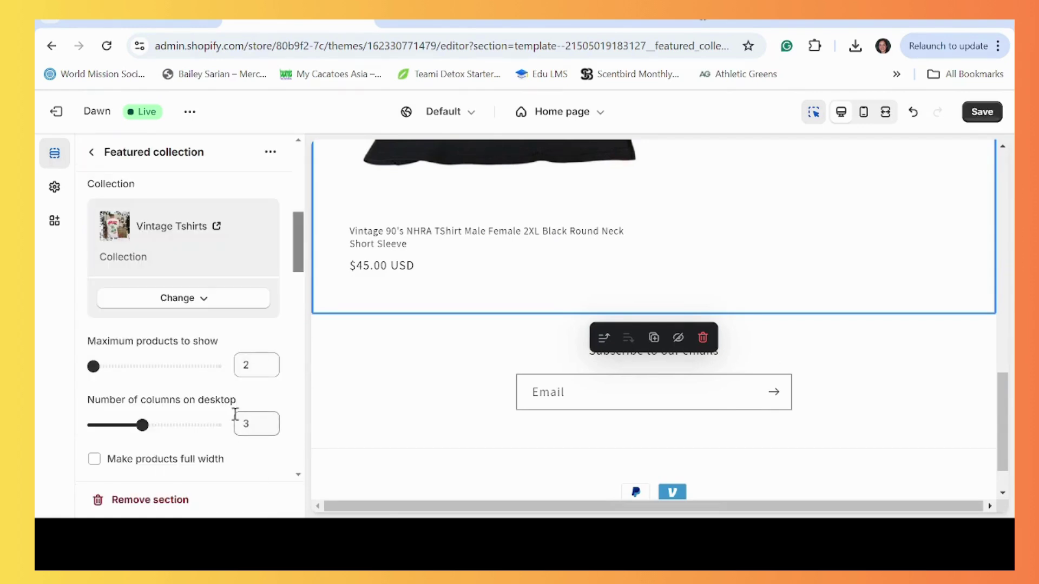
pyautogui.scroll(-4, 236, 414)
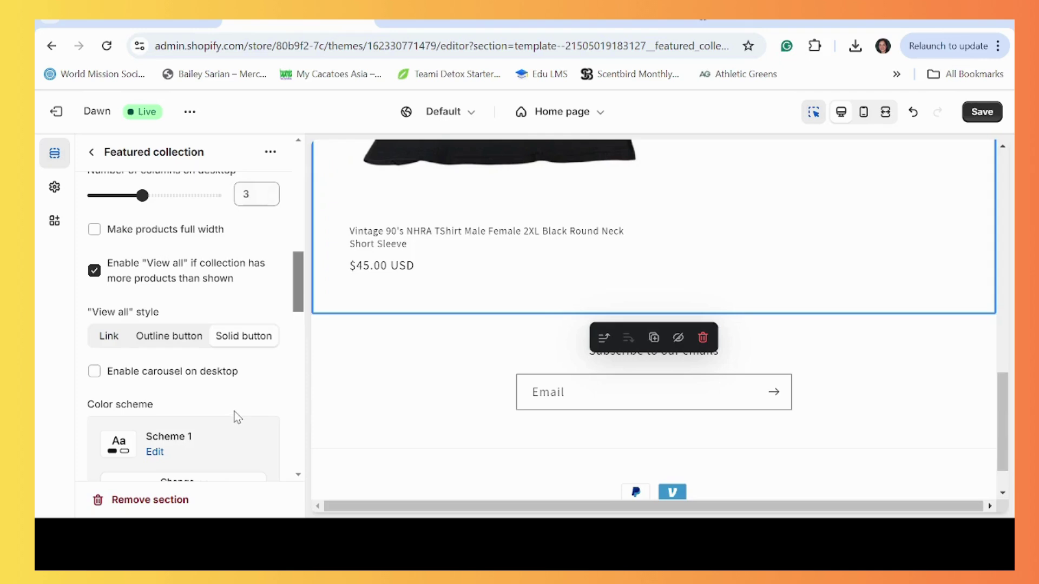
pyautogui.scroll(3, 238, 416)
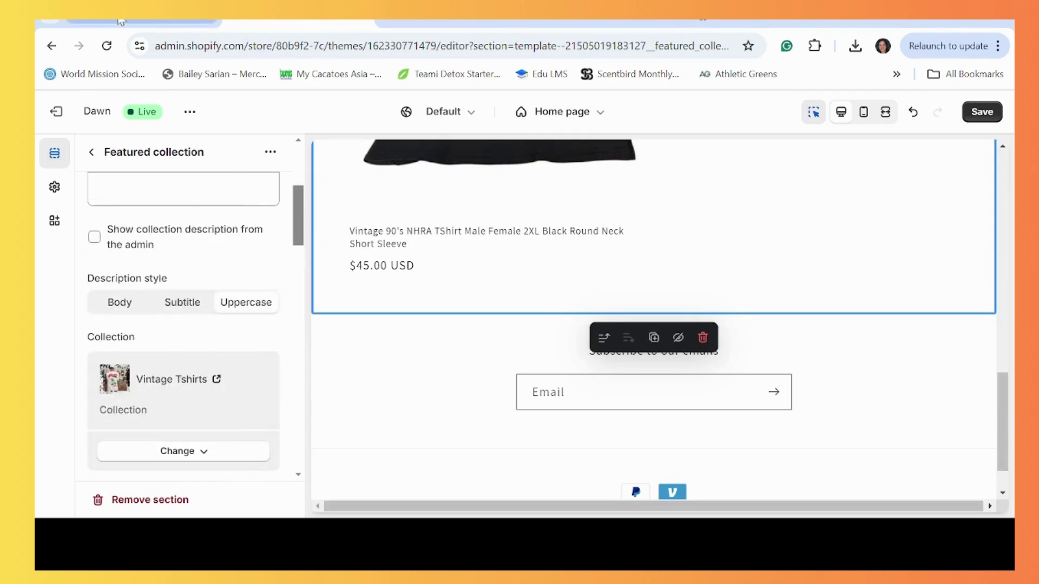
pyautogui.click(202, 22)
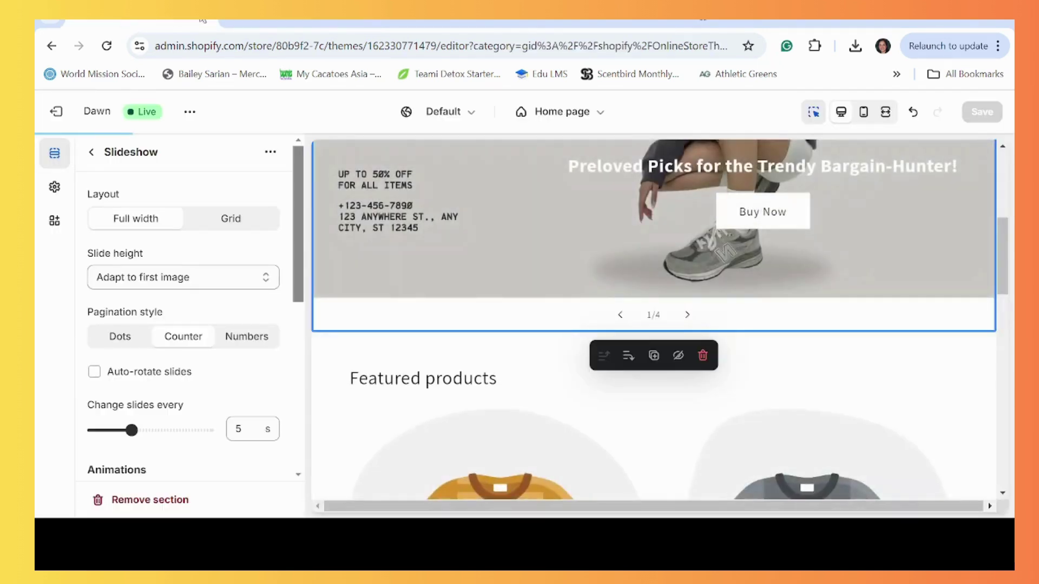
pyautogui.click(202, 22)
pyautogui.scroll(4, 167, 179)
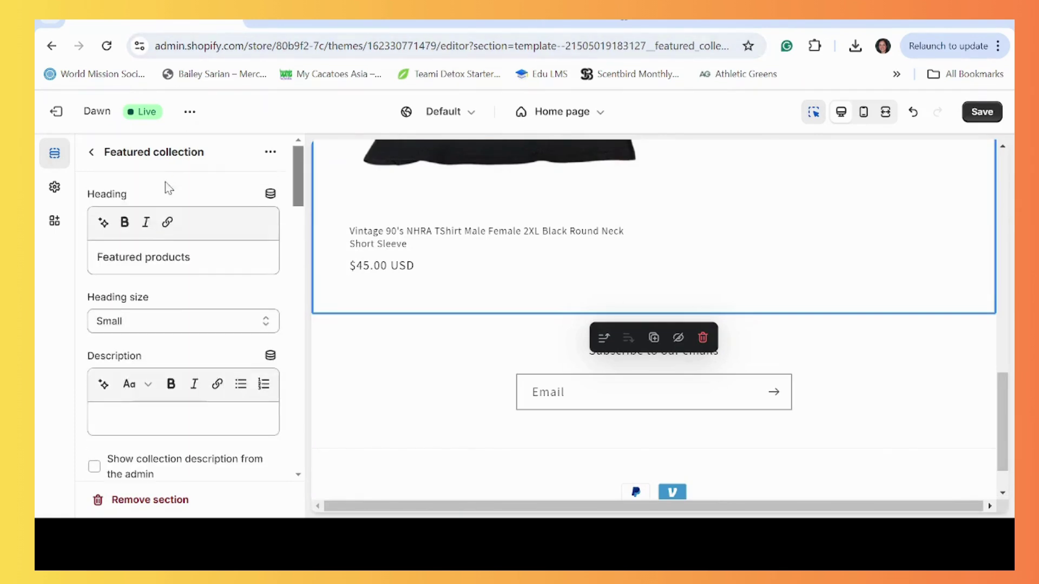
pyautogui.click(90, 129)
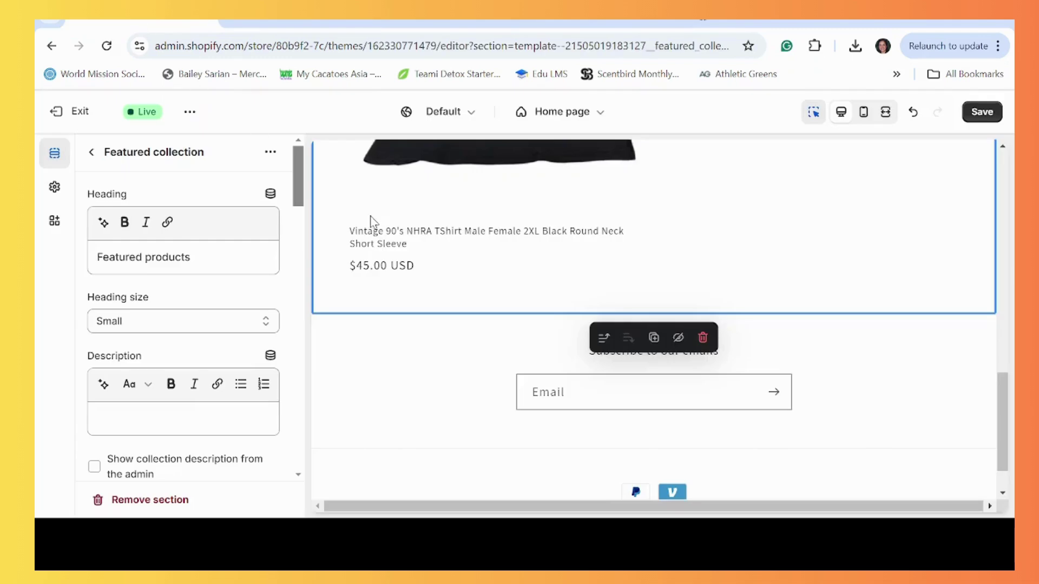
# Leave the Featured collection settings and look over the Home page's list of sections
pyautogui.scroll(10, 433, 264)
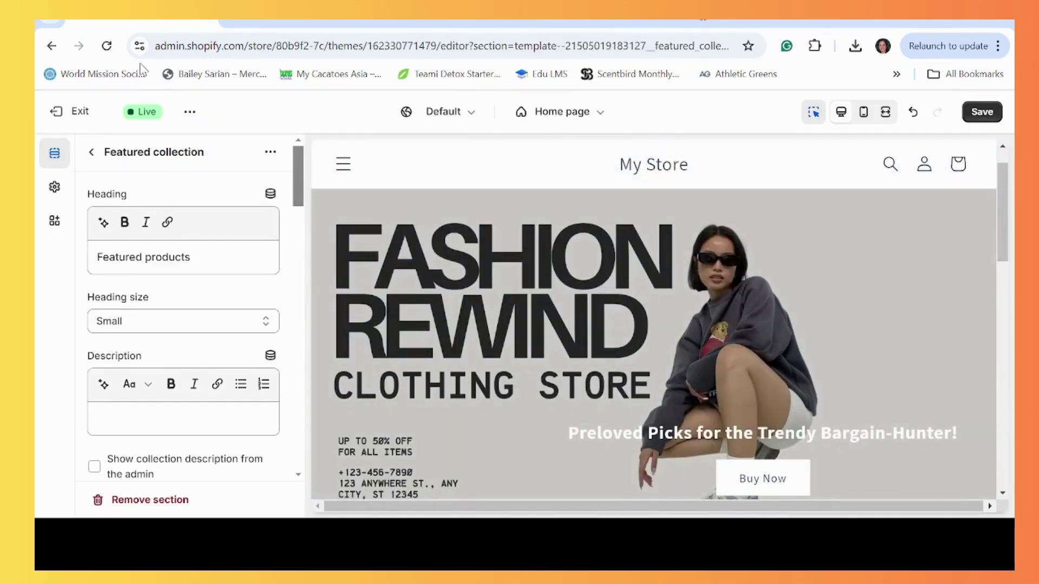
pyautogui.click(93, 153)
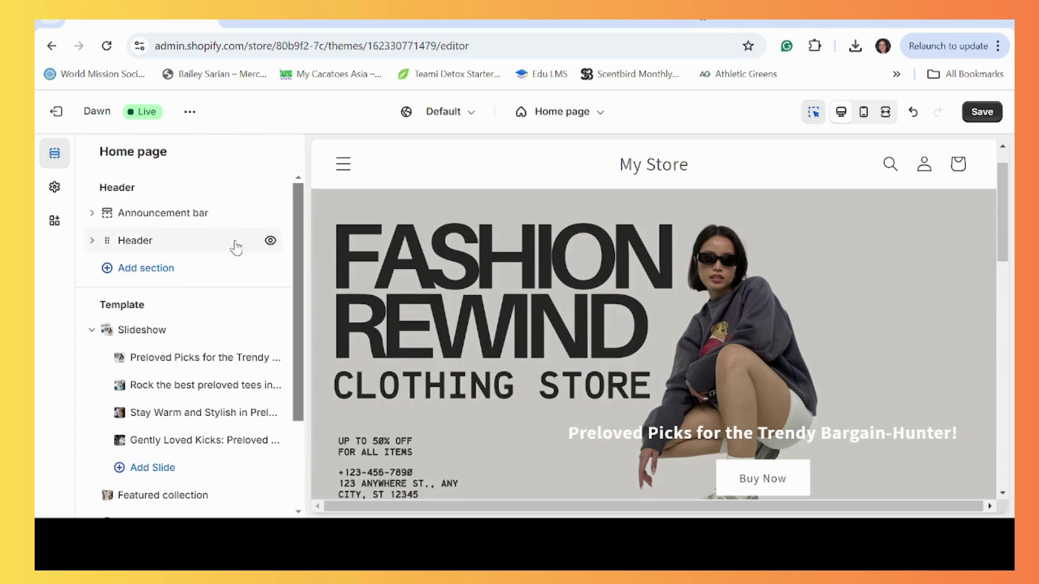
pyautogui.scroll(-3, 233, 244)
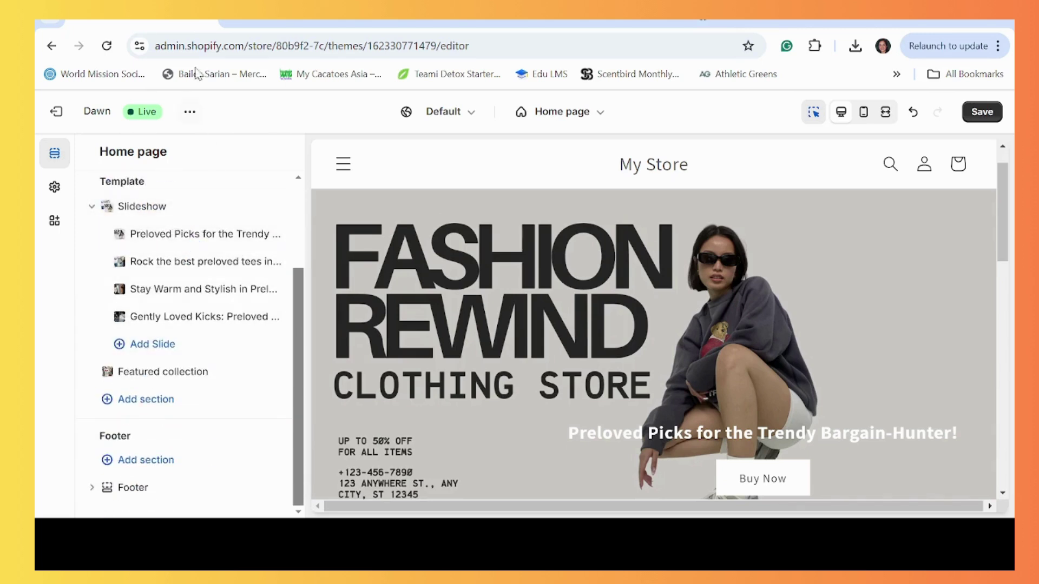
# Open the live online store from the Shopify admin and look over the products on its Catalog page
pyautogui.click(313, 25)
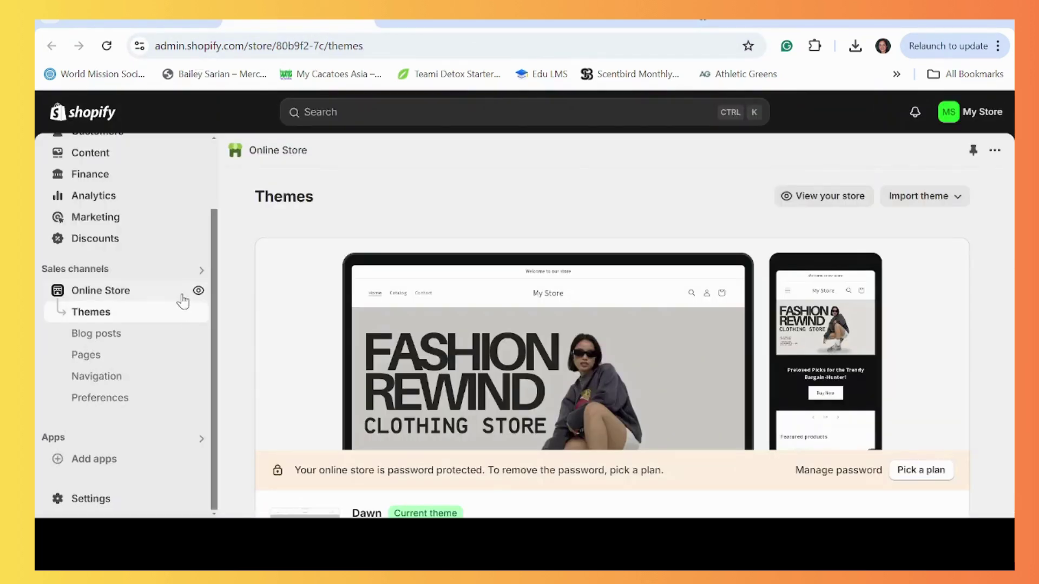
pyautogui.click(198, 291)
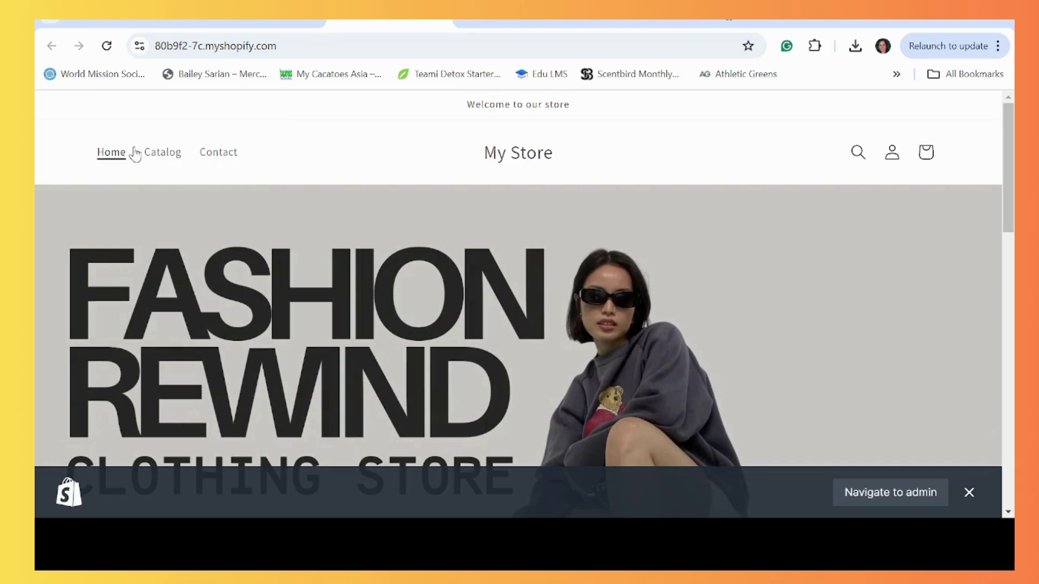
pyautogui.click(163, 153)
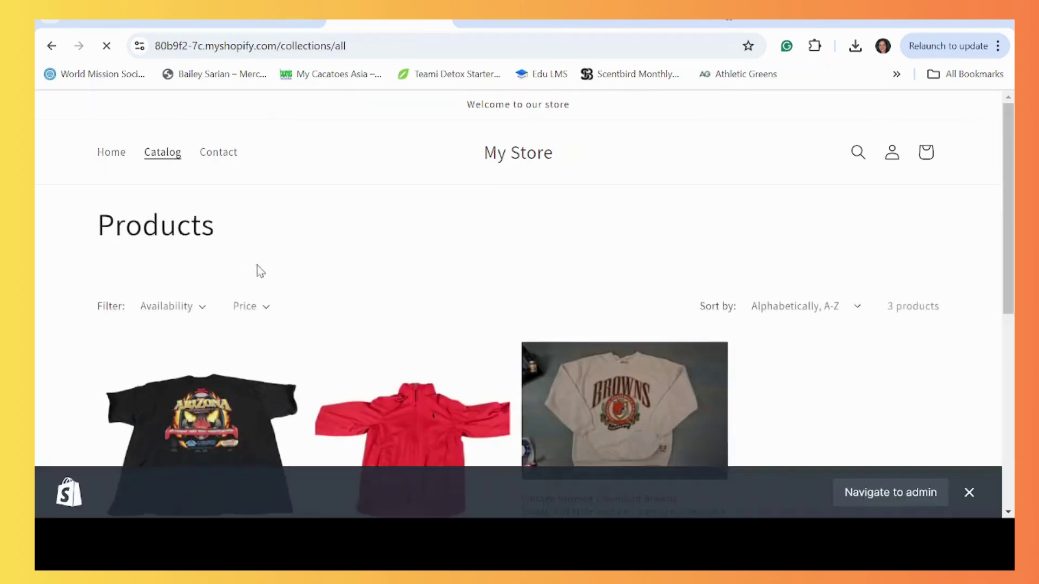
pyautogui.scroll(-1, 258, 268)
pyautogui.scroll(-2, 262, 272)
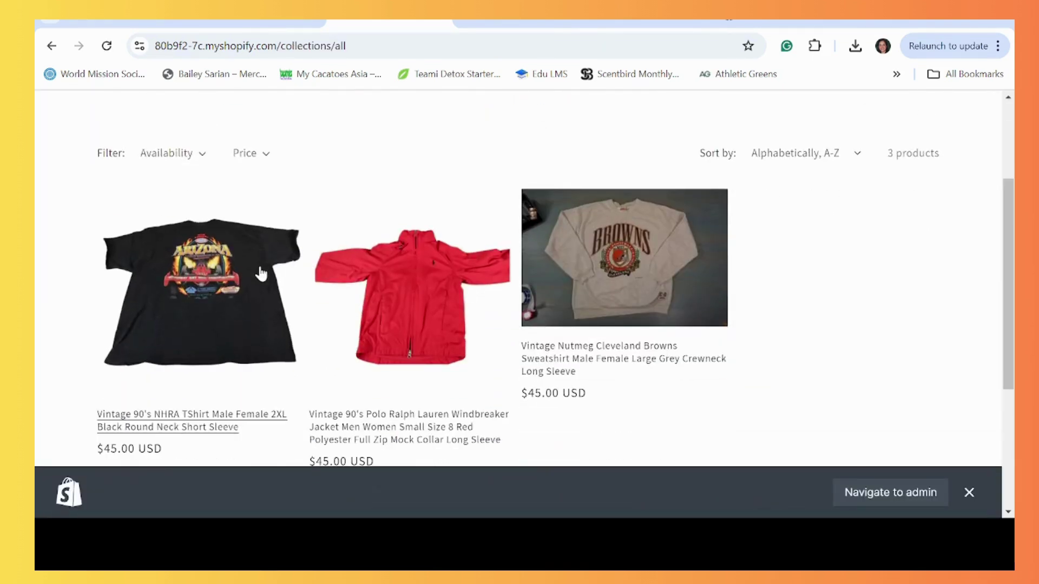
pyautogui.scroll(-4, 261, 274)
pyautogui.scroll(5, 261, 274)
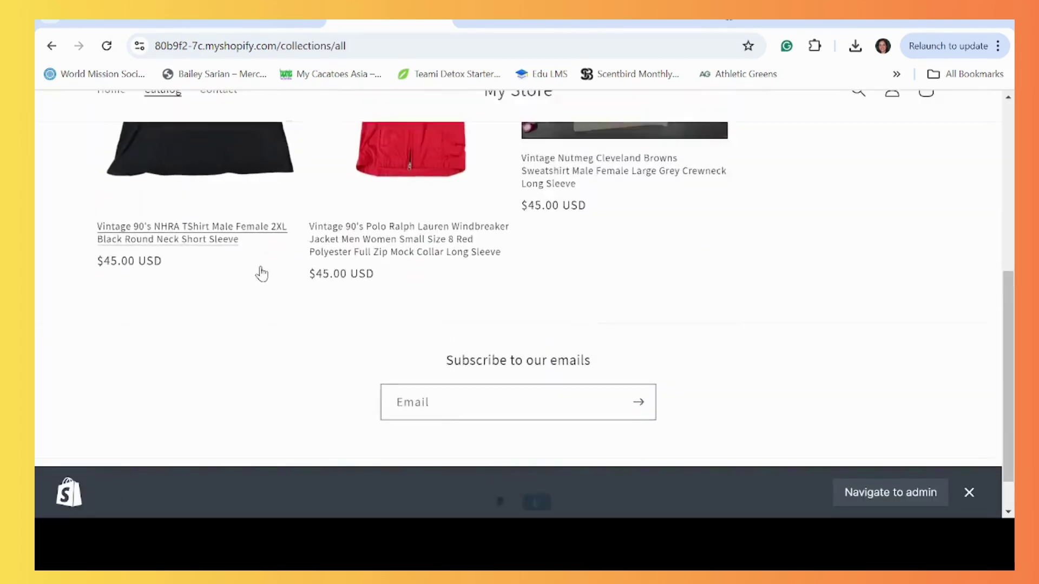
pyautogui.scroll(2, 261, 274)
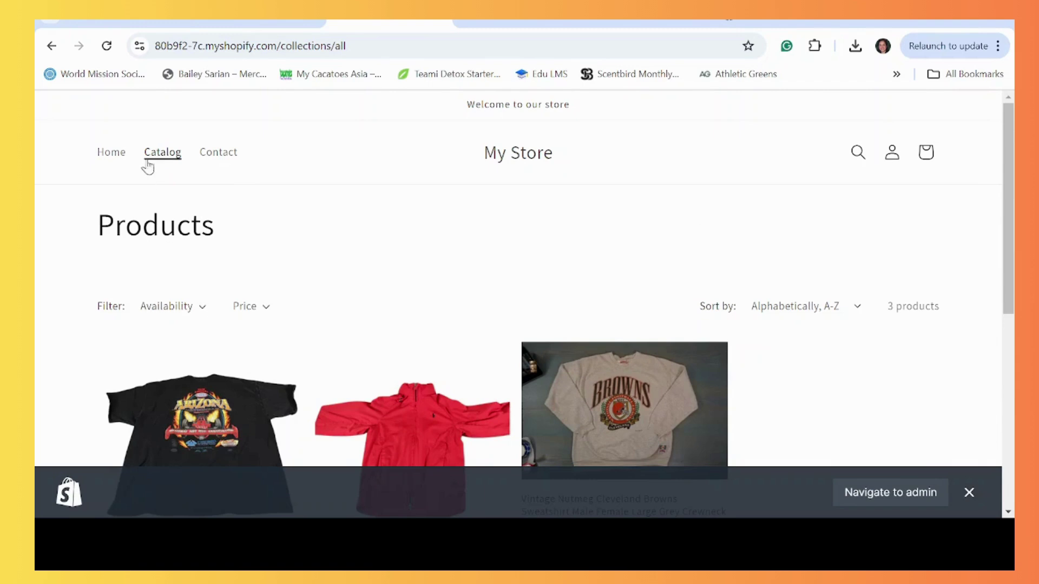
# Go to the live store's Home page and examine the product cards under Featured products
pyautogui.click(210, 157)
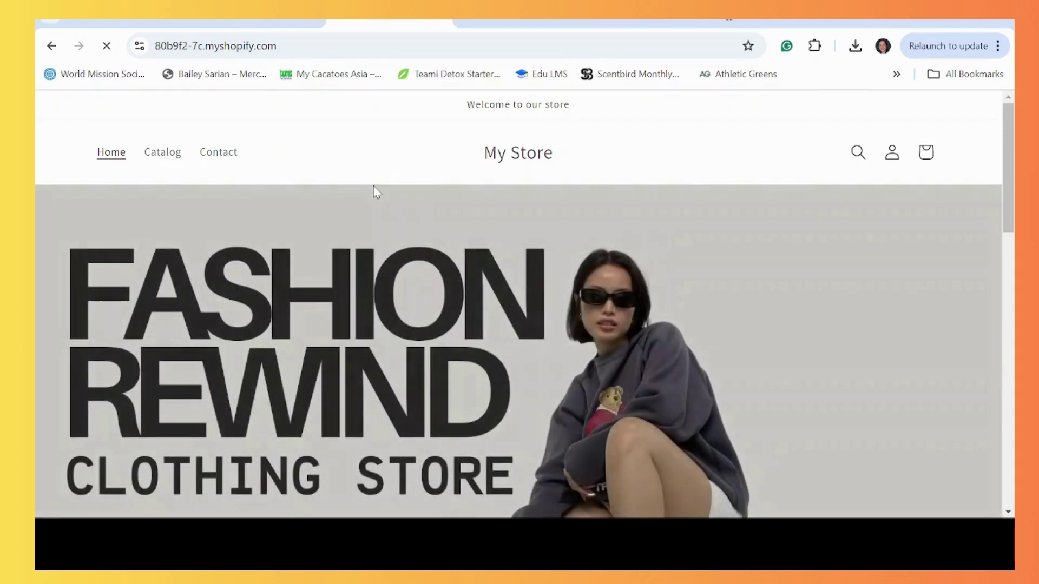
pyautogui.scroll(-5, 368, 217)
pyautogui.scroll(-4, 362, 233)
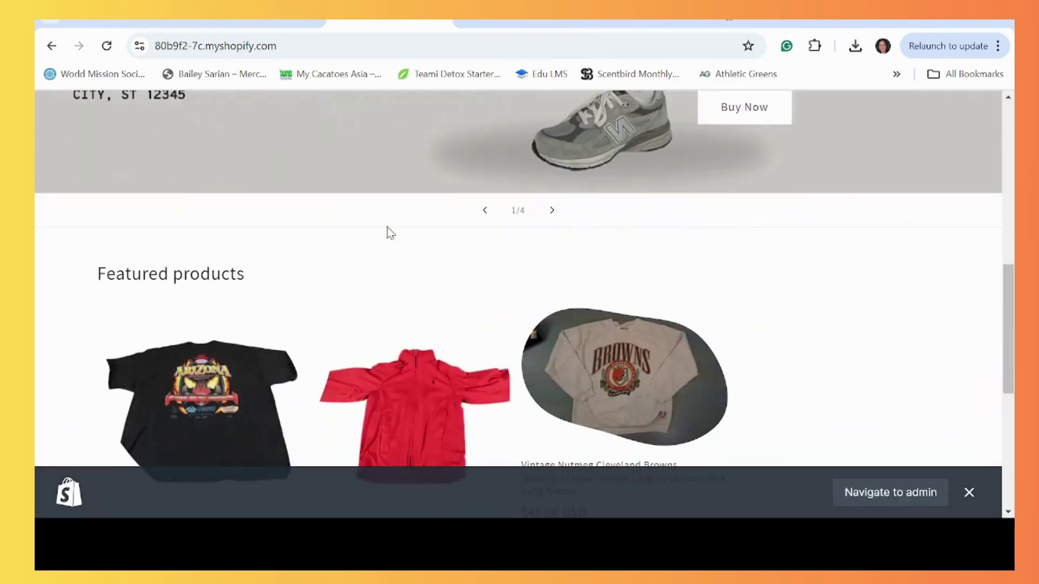
pyautogui.scroll(-3, 535, 249)
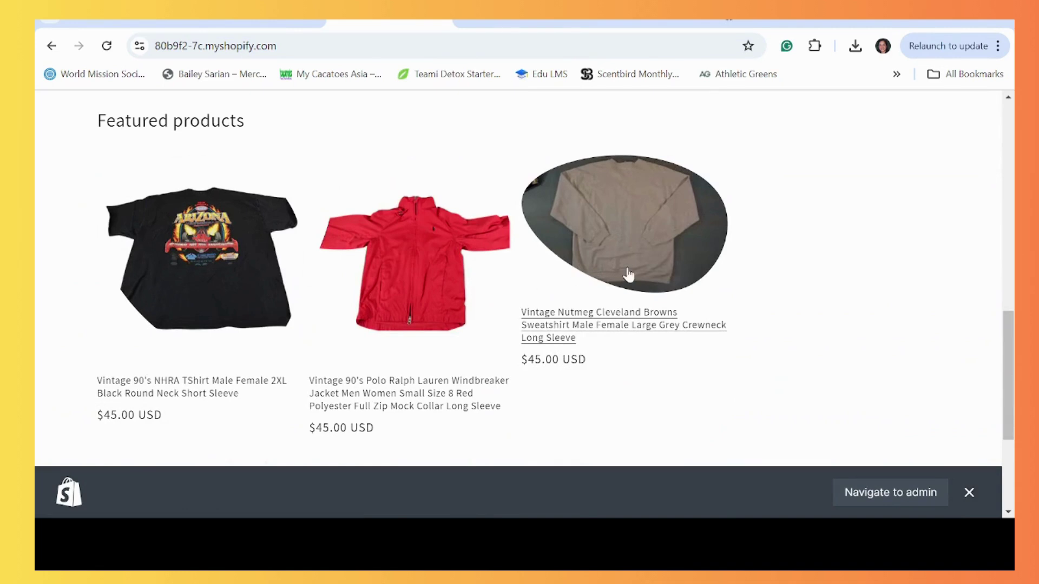
# Return to the Shopify admin's Themes page, open the Dawn theme for customization and look over the Home page sections
pyautogui.click(442, 24)
pyautogui.scroll(-4, 474, 357)
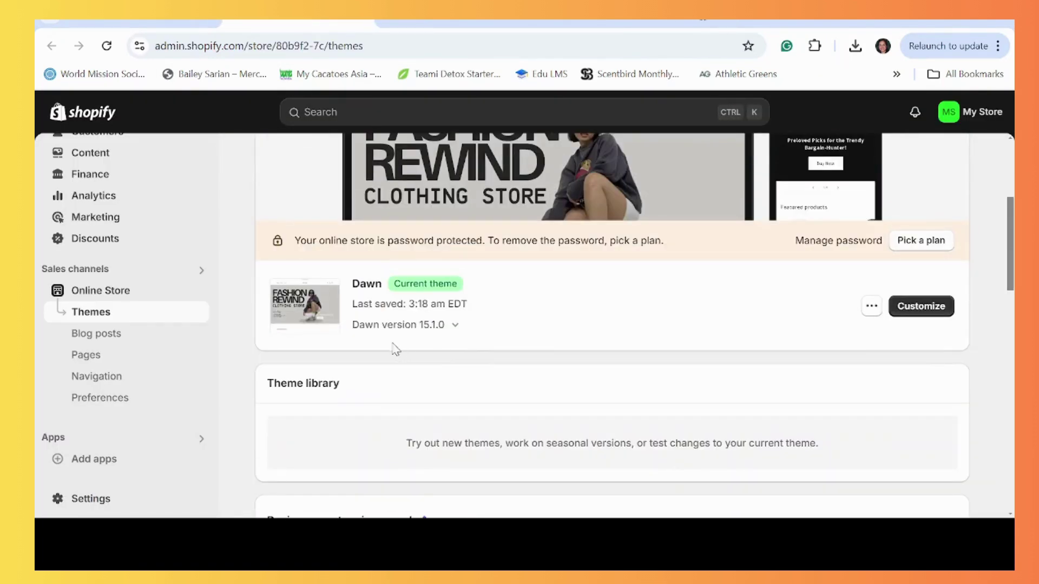
pyautogui.click(922, 307)
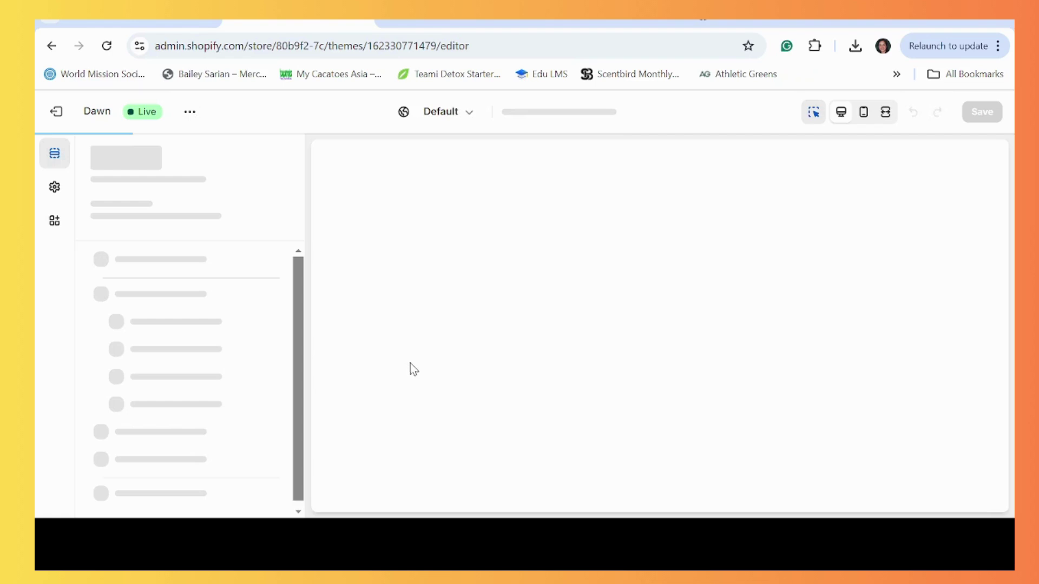
pyautogui.scroll(-7, 450, 346)
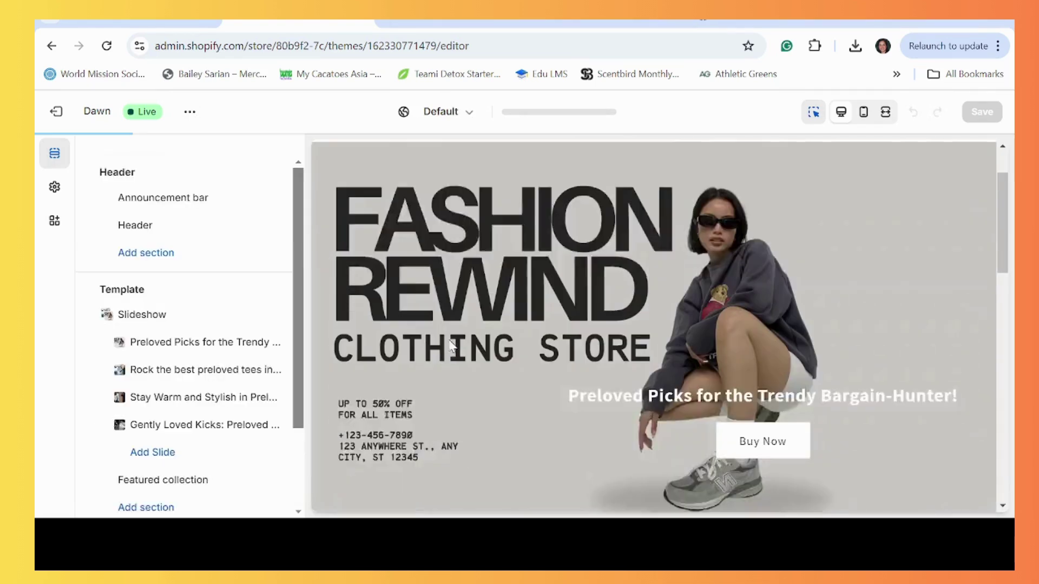
pyautogui.scroll(-4, 459, 351)
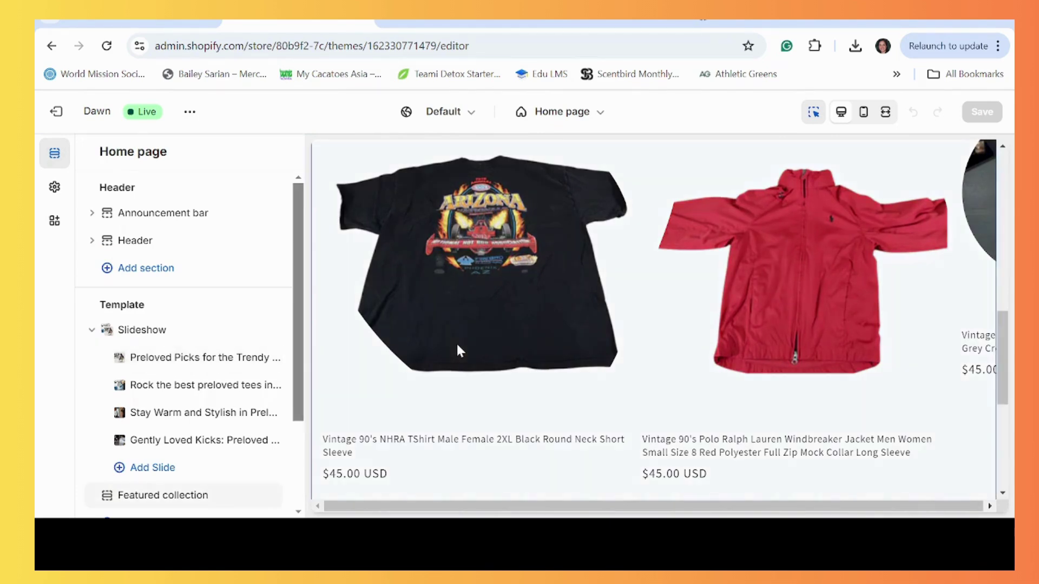
pyautogui.scroll(-2, 217, 370)
pyautogui.scroll(3, 215, 368)
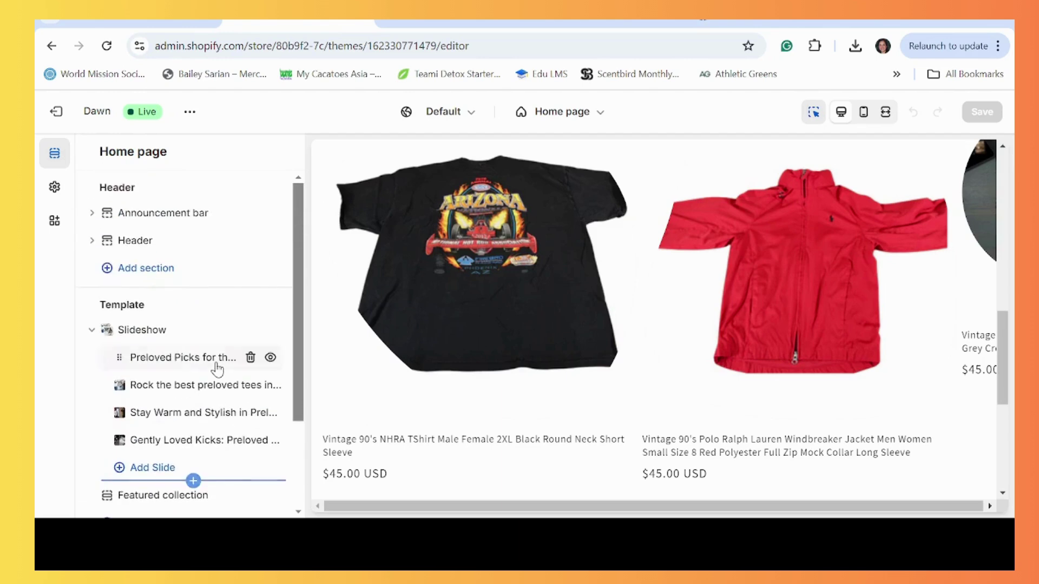
pyautogui.moveTo(216, 369)
pyautogui.scroll(-3, 216, 369)
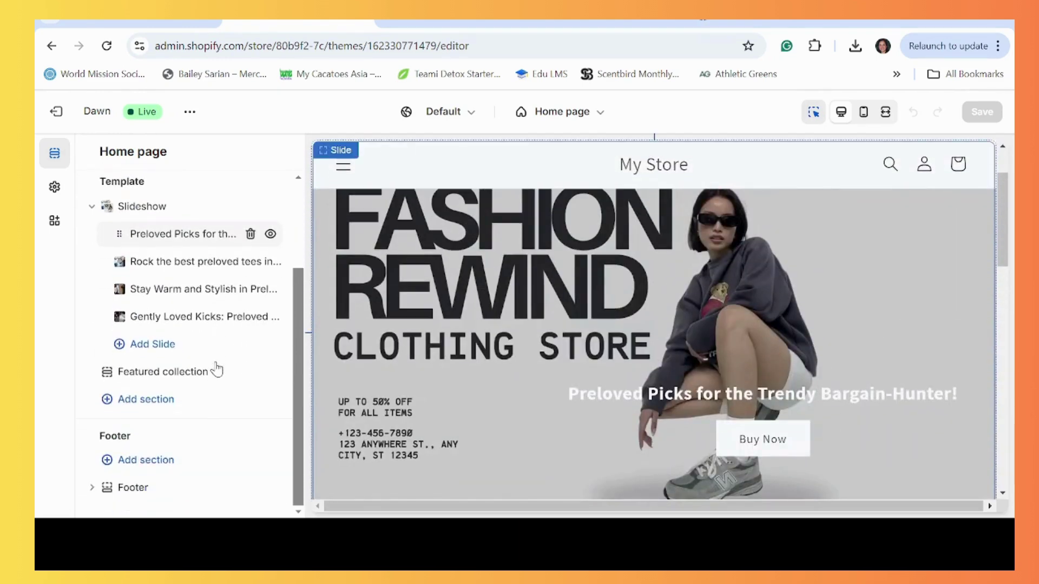
pyautogui.scroll(2, 217, 370)
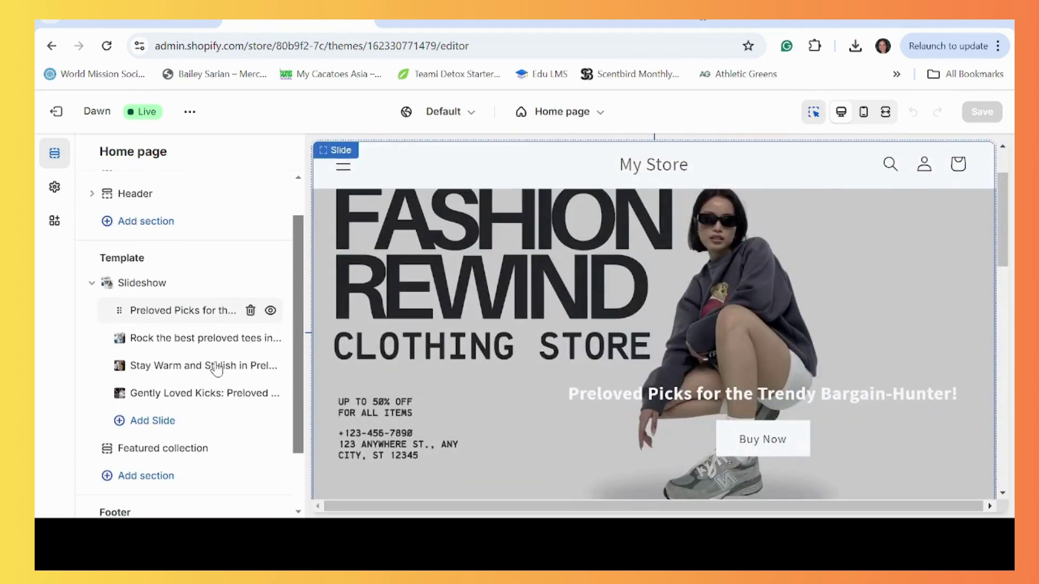
# Change the heading of the Featured collection section to "Preloved Clothes"
pyautogui.click(187, 449)
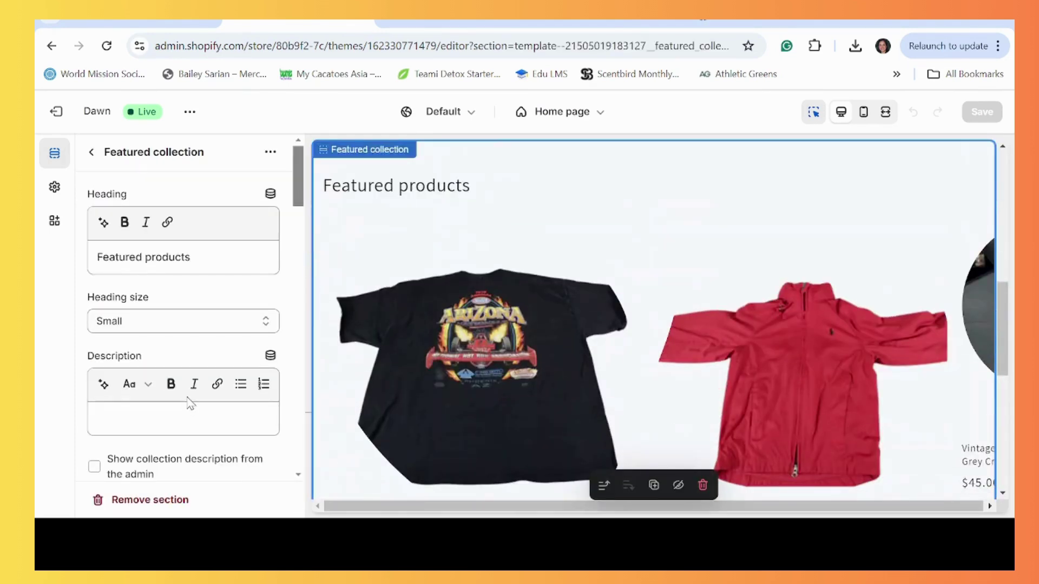
pyautogui.scroll(-2, 485, 412)
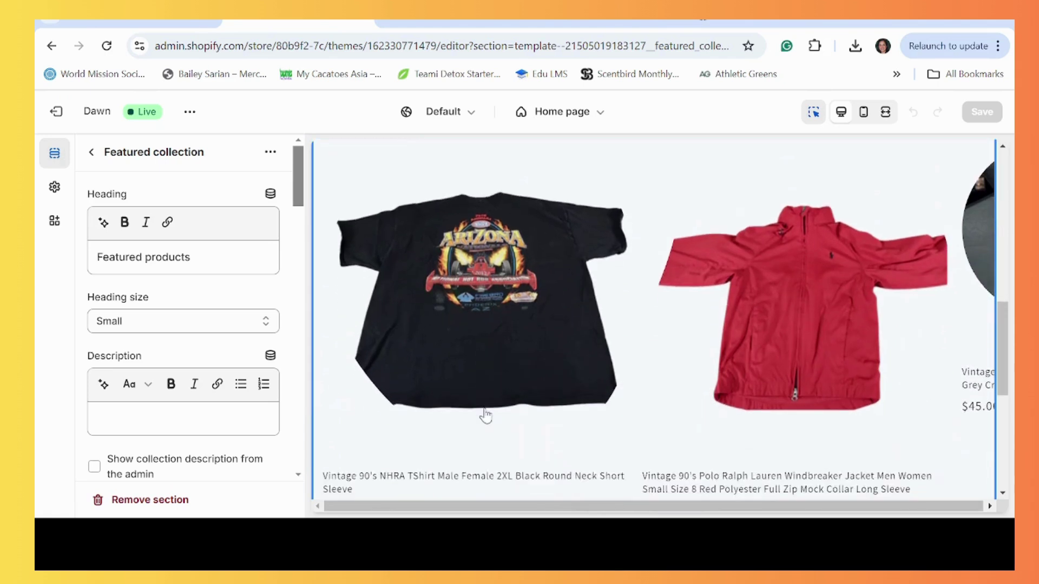
pyautogui.click(206, 258)
pyautogui.moveTo(207, 258); pyautogui.dragTo(79, 269)
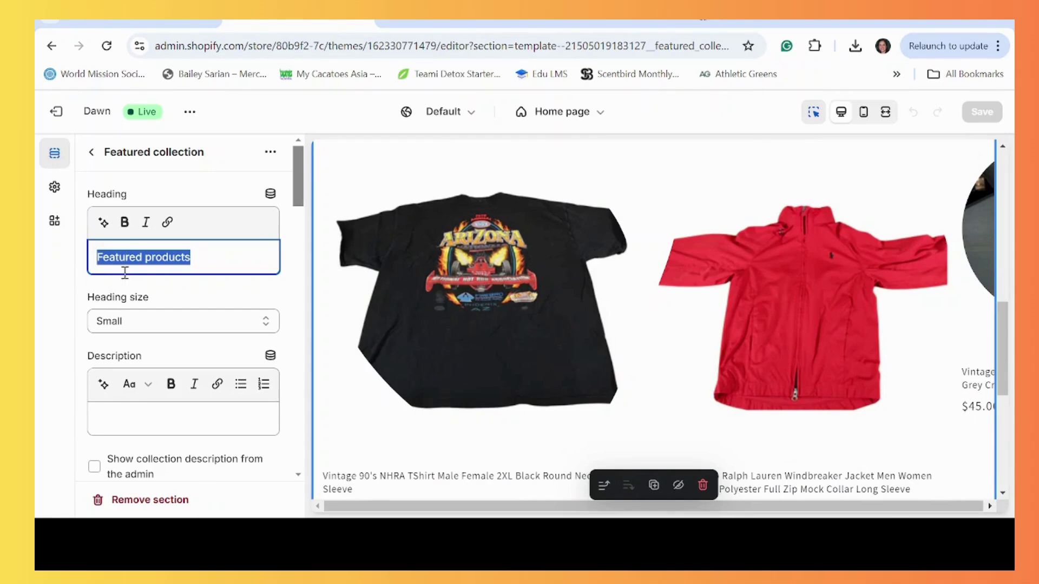
pyautogui.write('Coo')
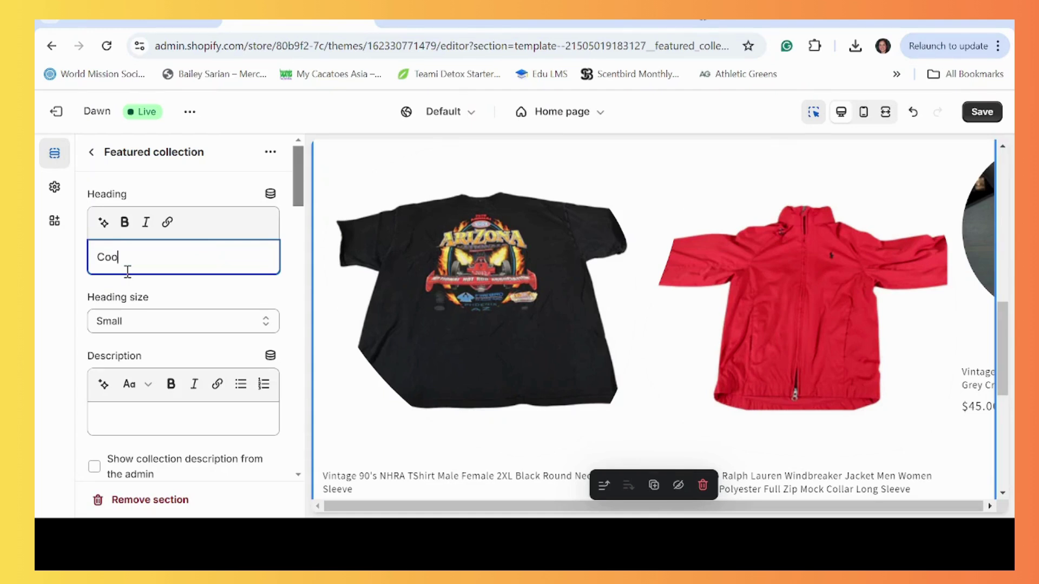
pyautogui.press('BackSpace')
pyautogui.press('BackSpace')
pyautogui.press('BackSpace')
pyautogui.write('Preloved Clothes')
pyautogui.click(239, 292)
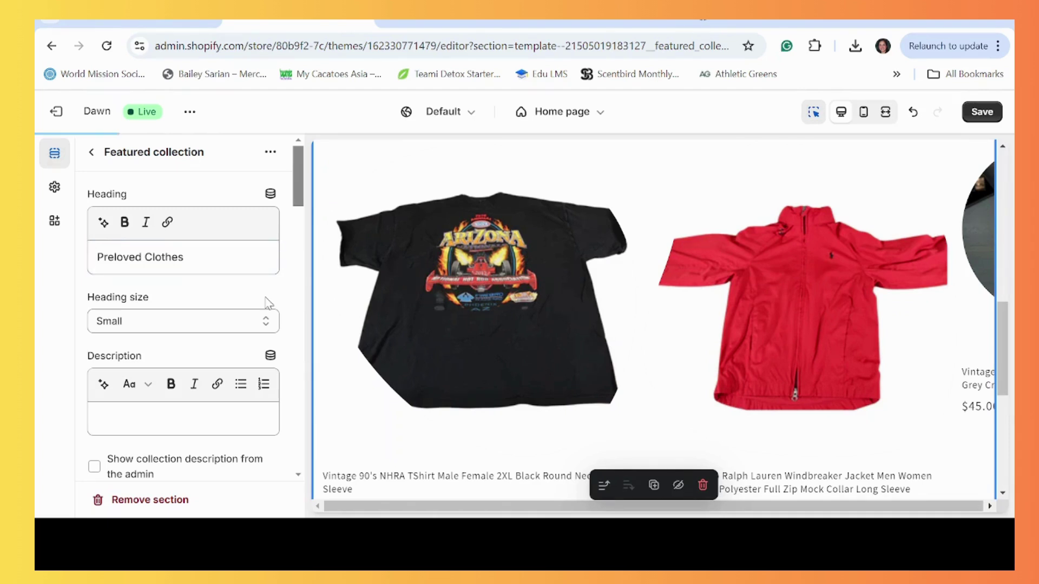
# Set the product card image shape in the Featured collection section to Default and save the theme
pyautogui.scroll(-3, 517, 296)
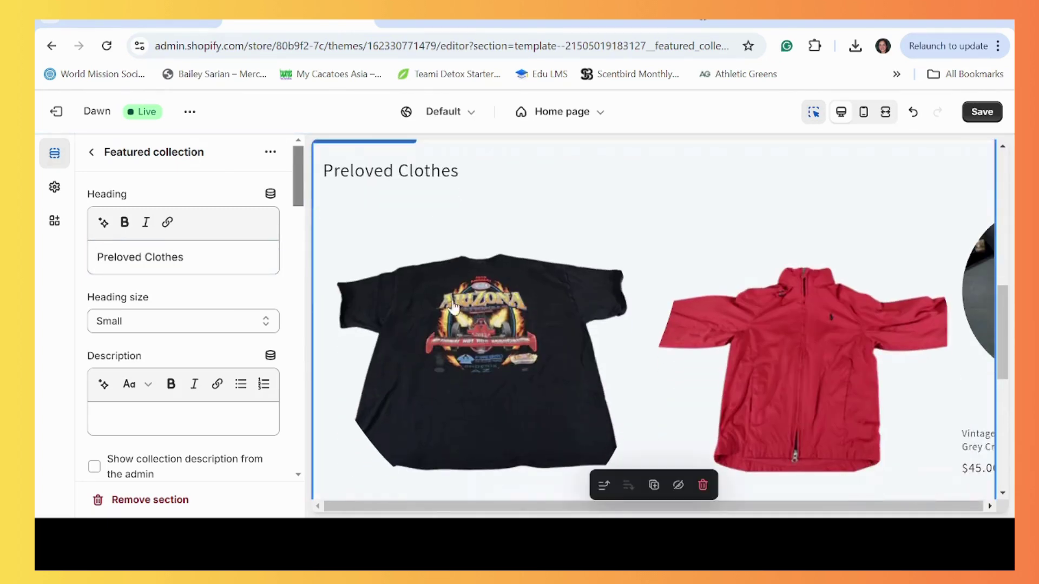
pyautogui.scroll(-1, 178, 353)
pyautogui.scroll(-3, 178, 355)
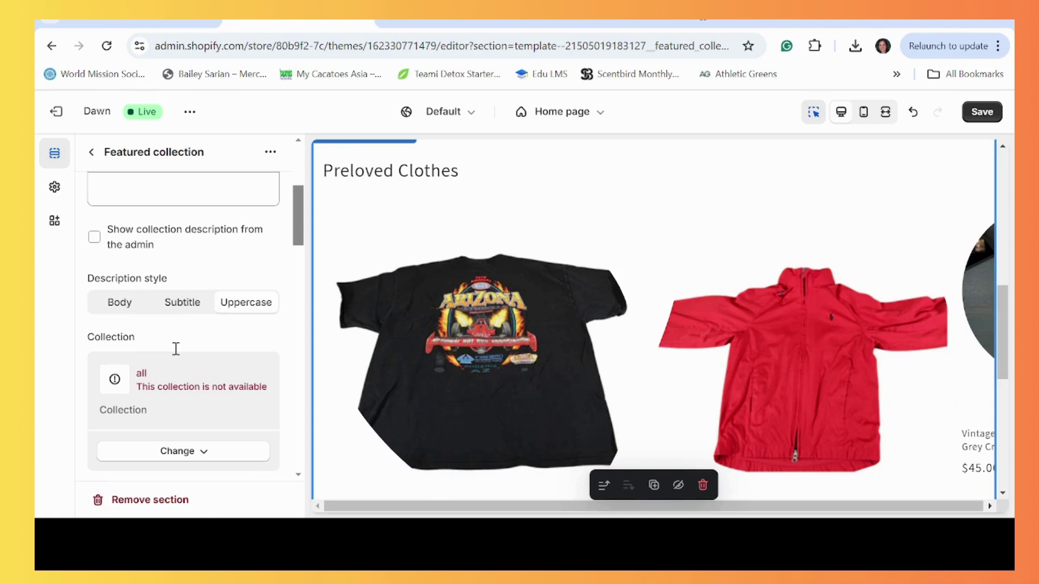
pyautogui.scroll(-4, 179, 354)
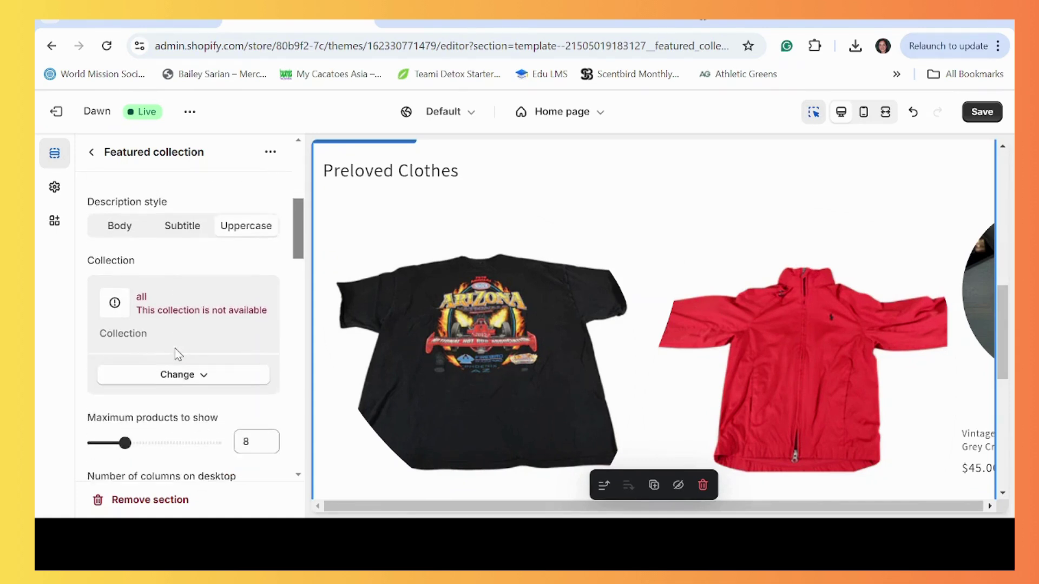
pyautogui.scroll(-3, 178, 354)
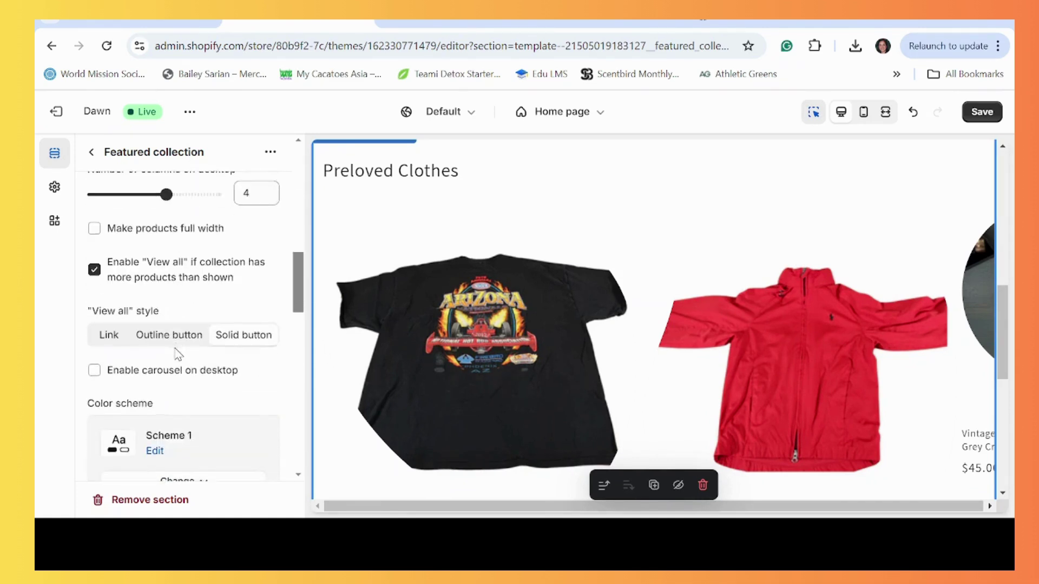
pyautogui.scroll(-6, 174, 352)
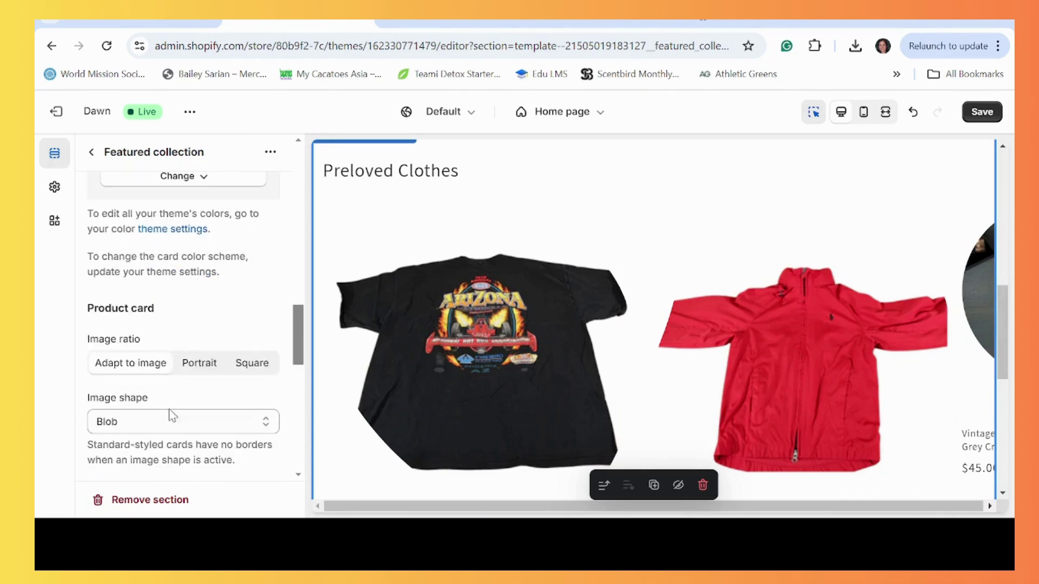
pyautogui.click(175, 428)
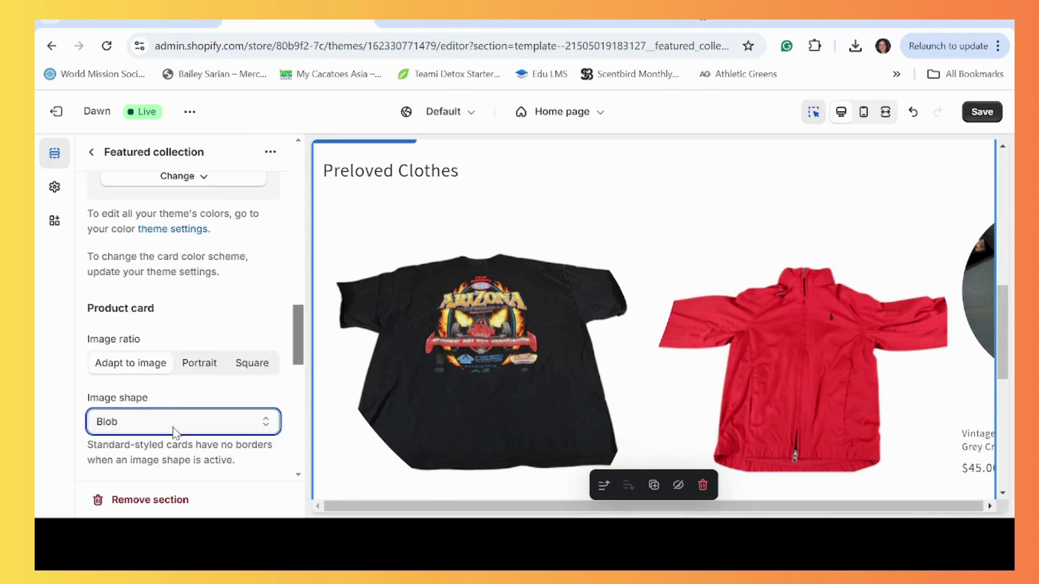
pyautogui.click(145, 268)
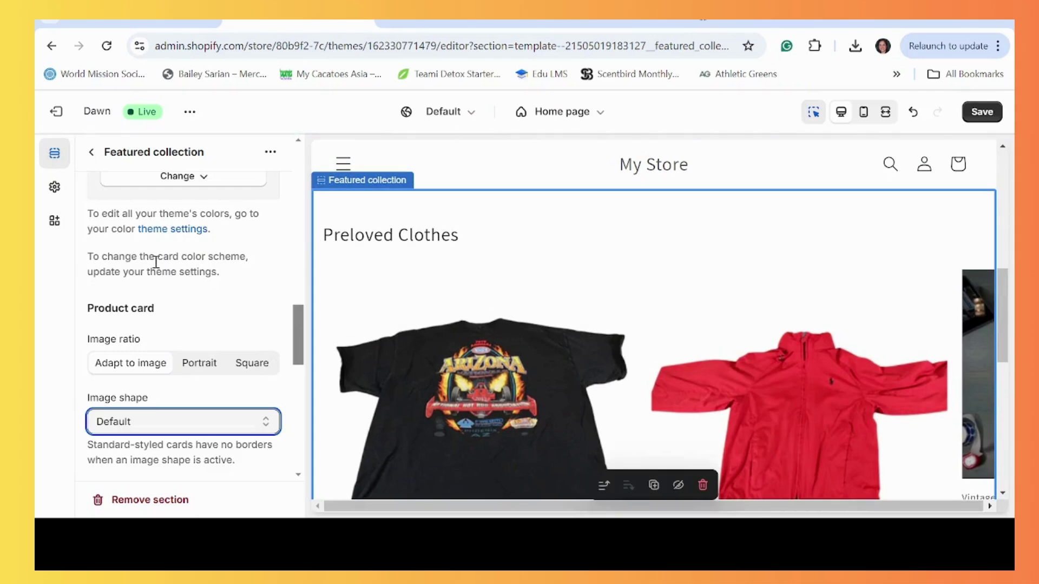
pyautogui.click(967, 116)
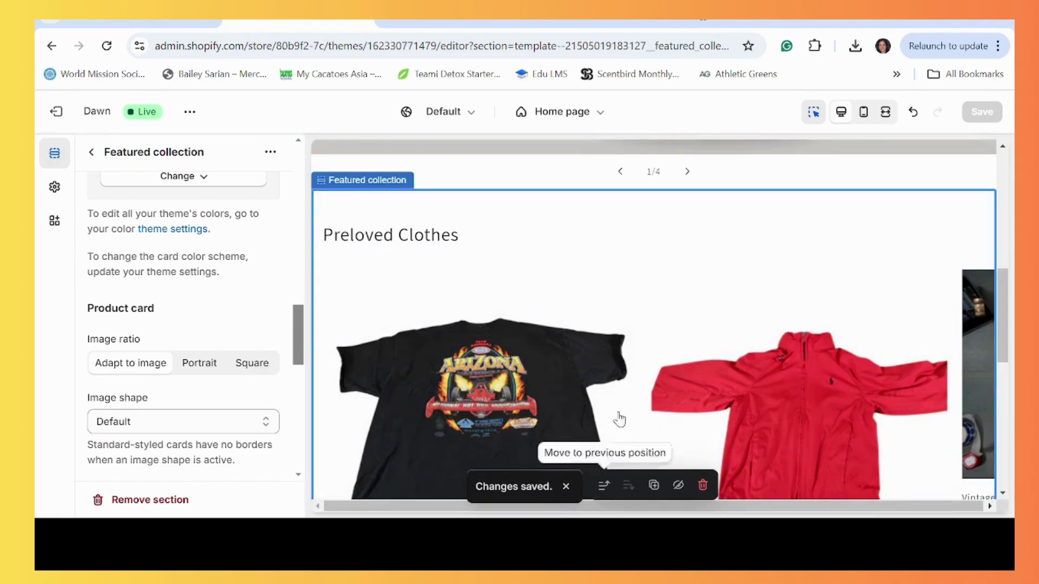
# Examine all product cards under Preloved Clothes in the preview and look through the remaining Featured collection settings
pyautogui.scroll(-3, 617, 412)
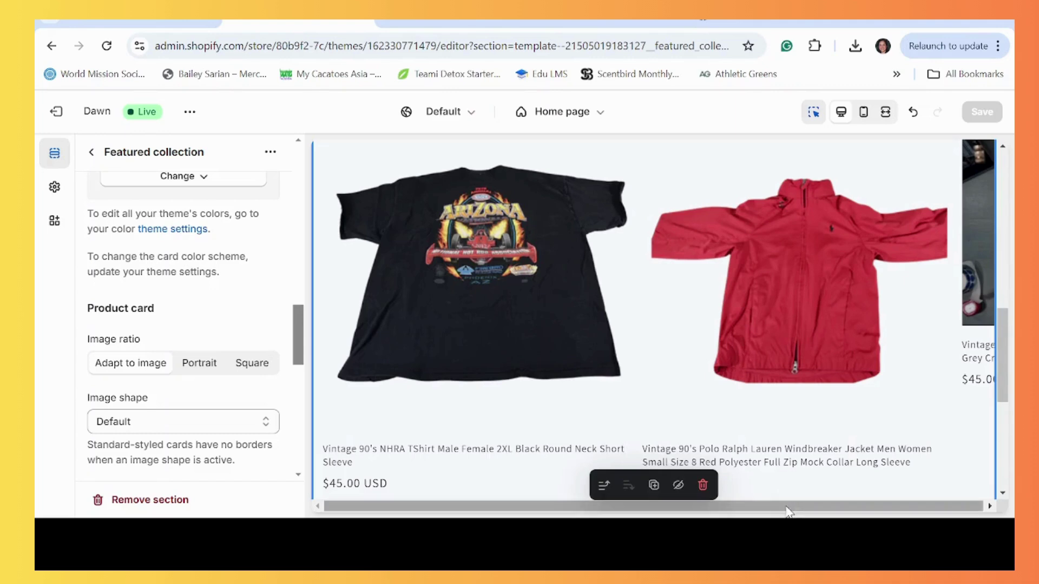
pyautogui.scroll(3, 764, 331)
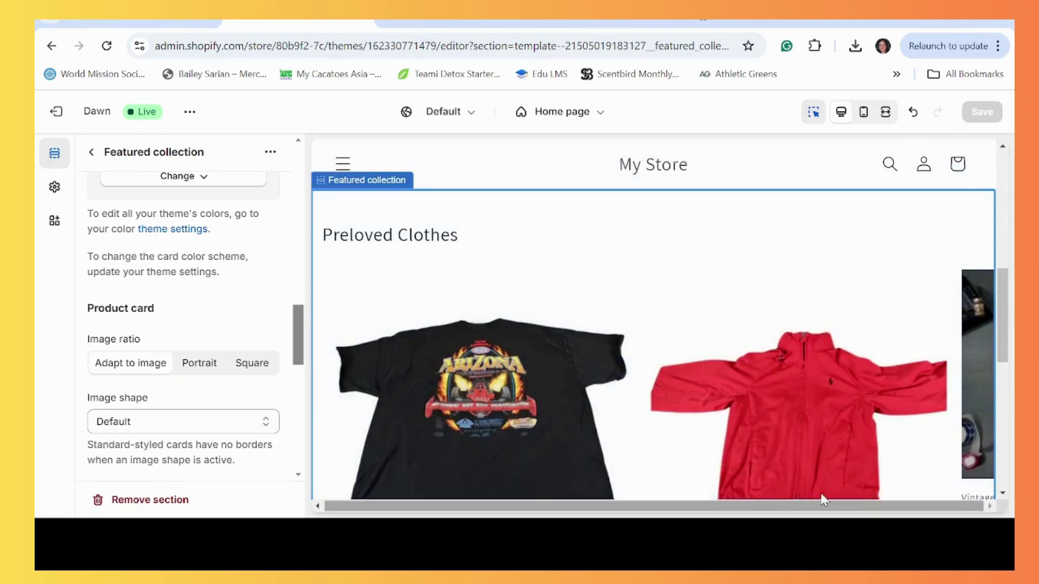
pyautogui.scroll(-5, 822, 414)
pyautogui.click(686, 307)
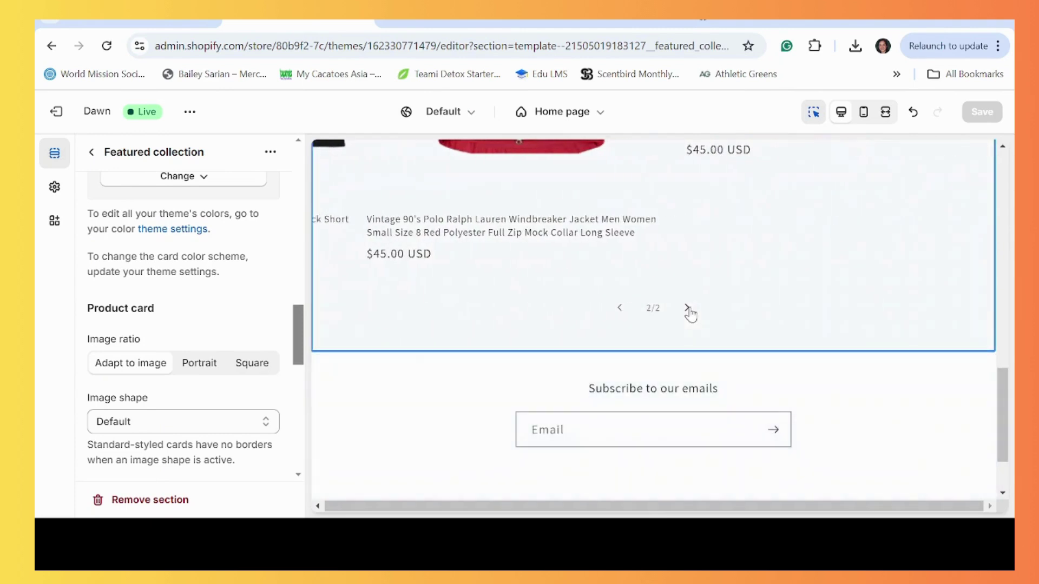
pyautogui.scroll(5, 689, 311)
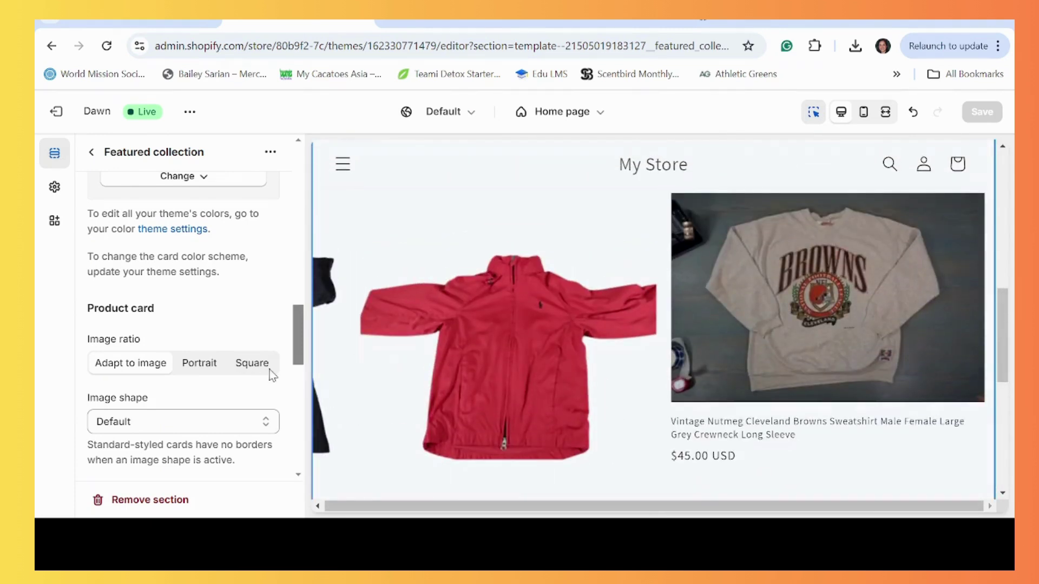
pyautogui.scroll(-7, 190, 394)
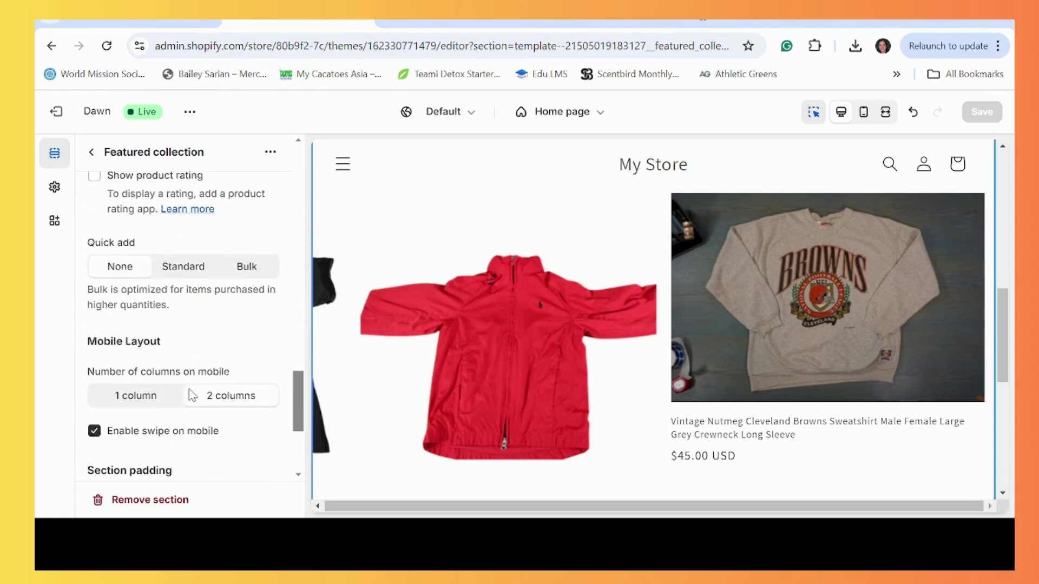
pyautogui.scroll(-4, 189, 388)
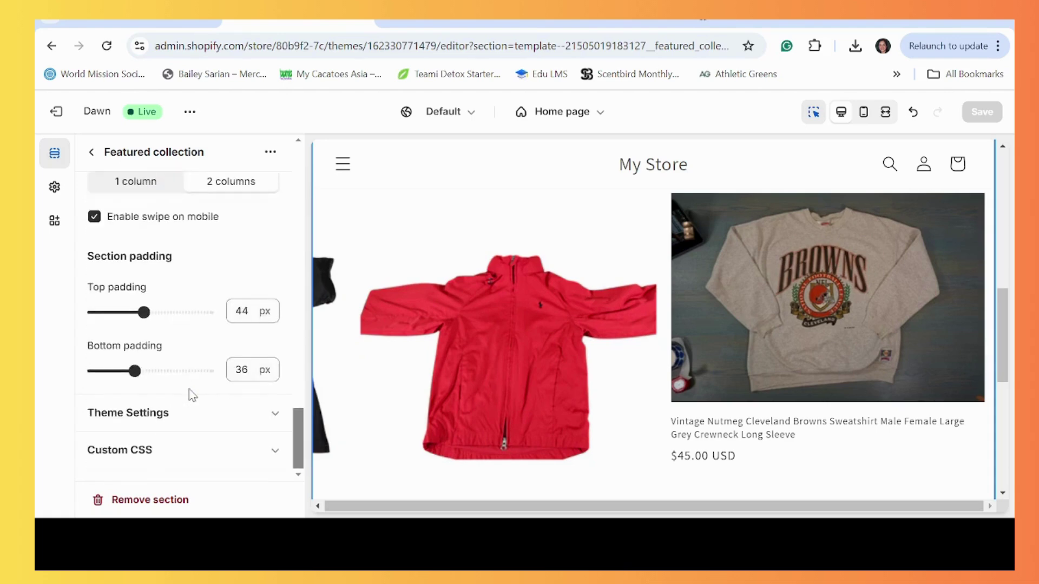
pyautogui.scroll(12, 190, 388)
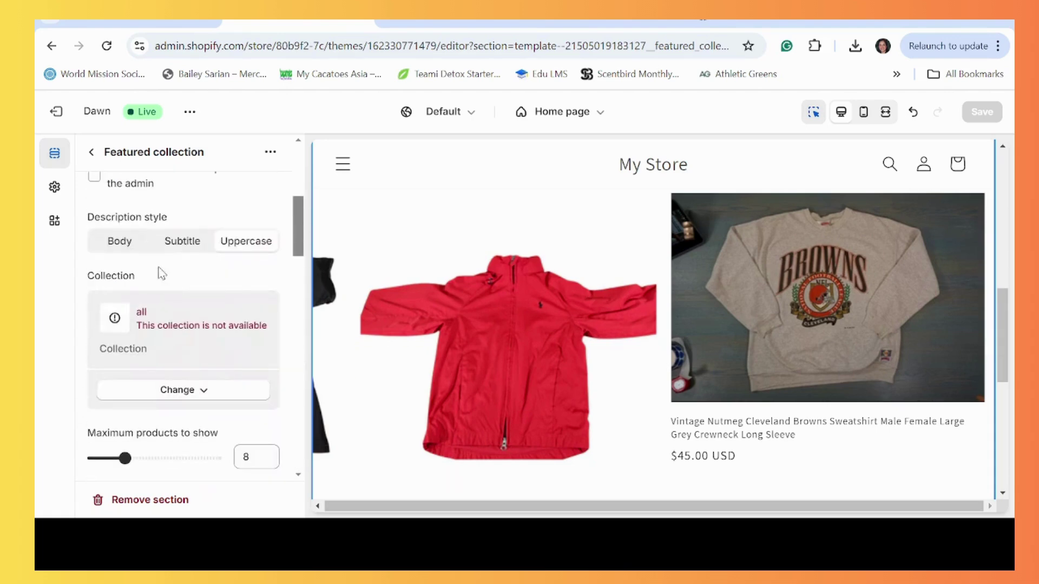
# Leave the Featured collection settings and look over the Home page's template and footer sections
pyautogui.click(92, 153)
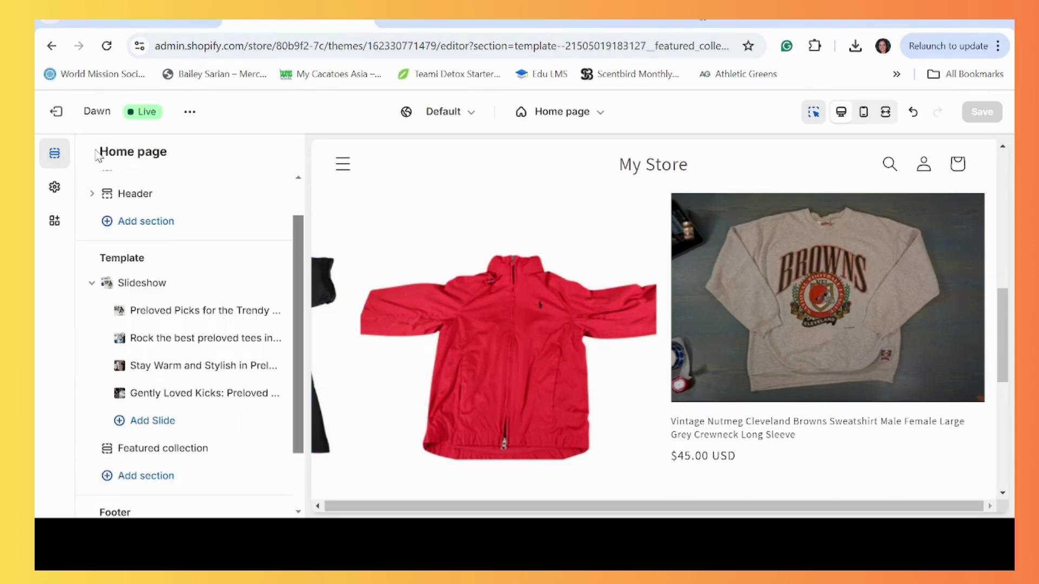
pyautogui.click(218, 340)
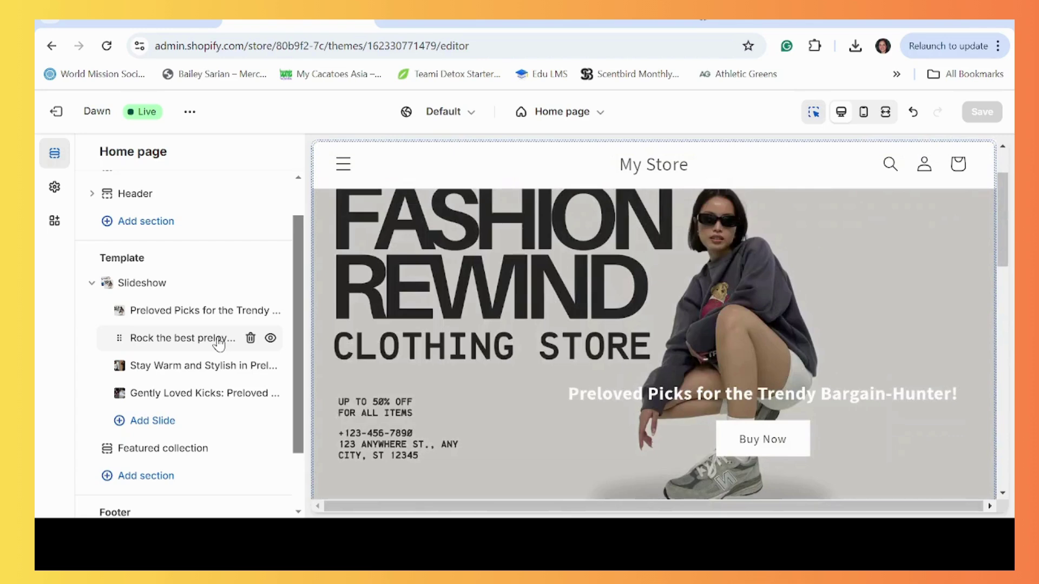
pyautogui.scroll(-2, 202, 416)
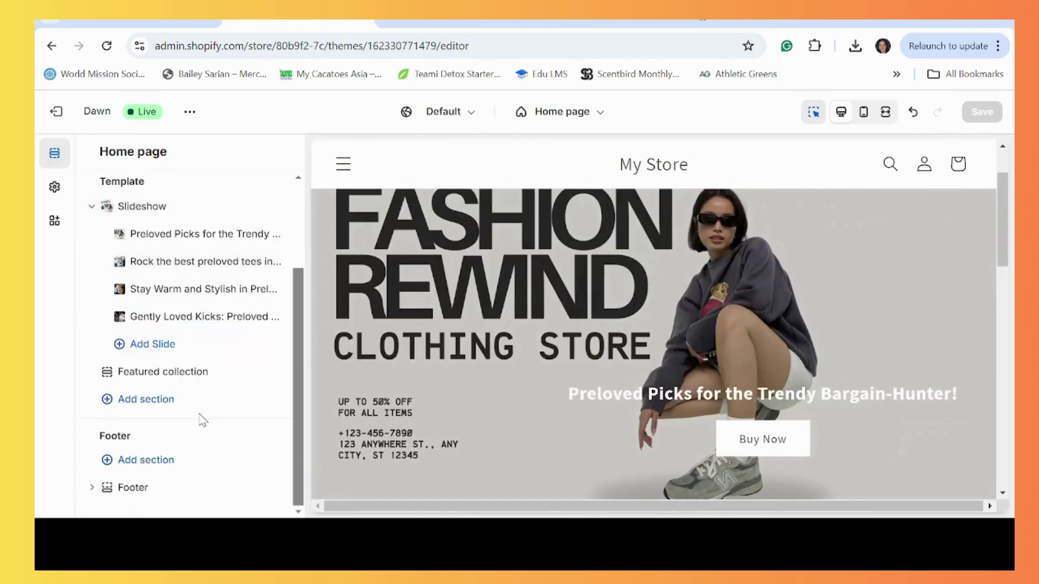
# Hide the Featured collection section to preview the Home page without it, and show it again
pyautogui.moveTo(162, 382)
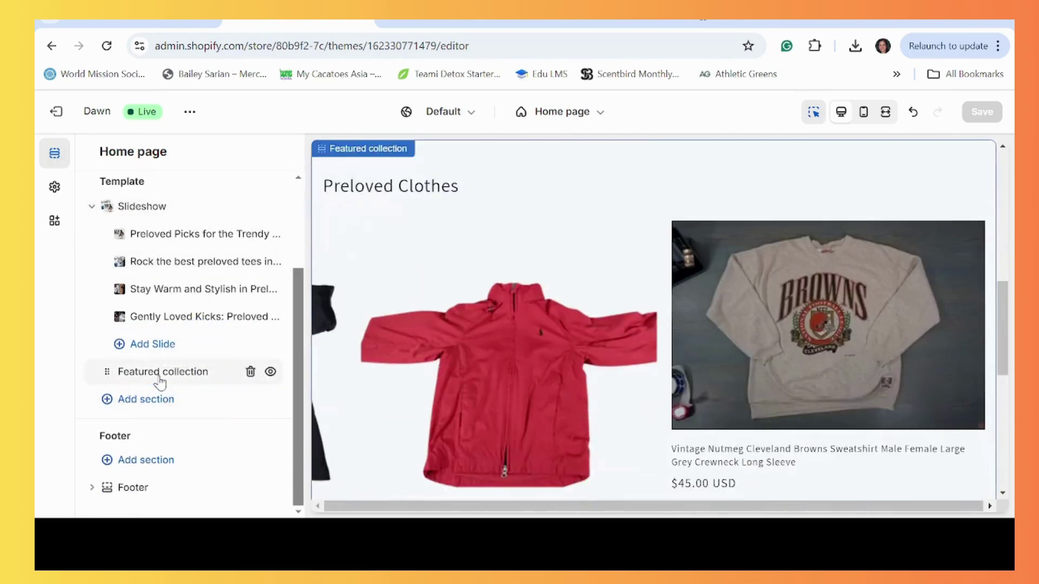
pyautogui.click(270, 371)
pyautogui.scroll(3, 414, 349)
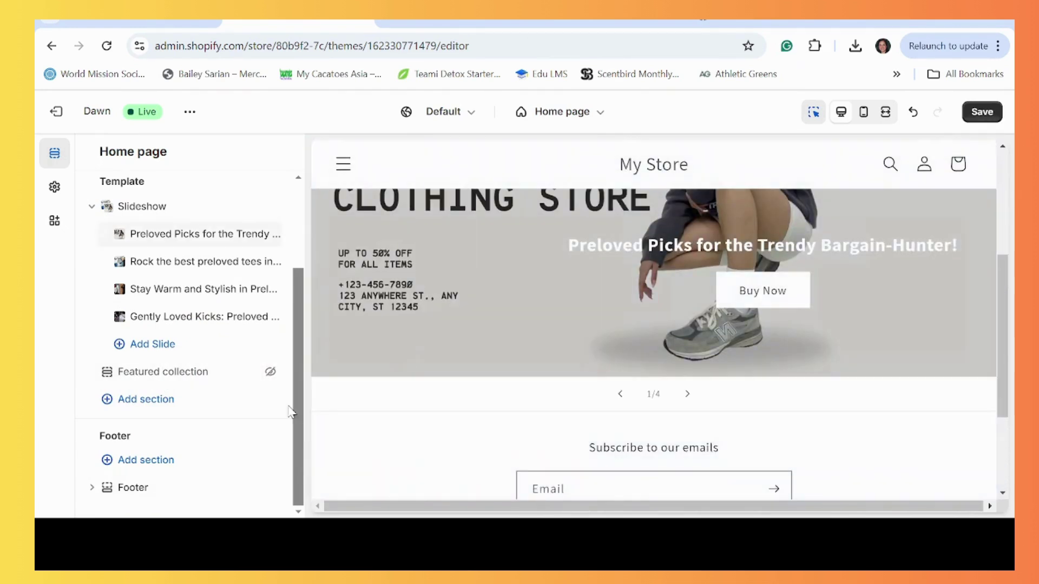
pyautogui.click(271, 371)
pyautogui.scroll(2, 231, 408)
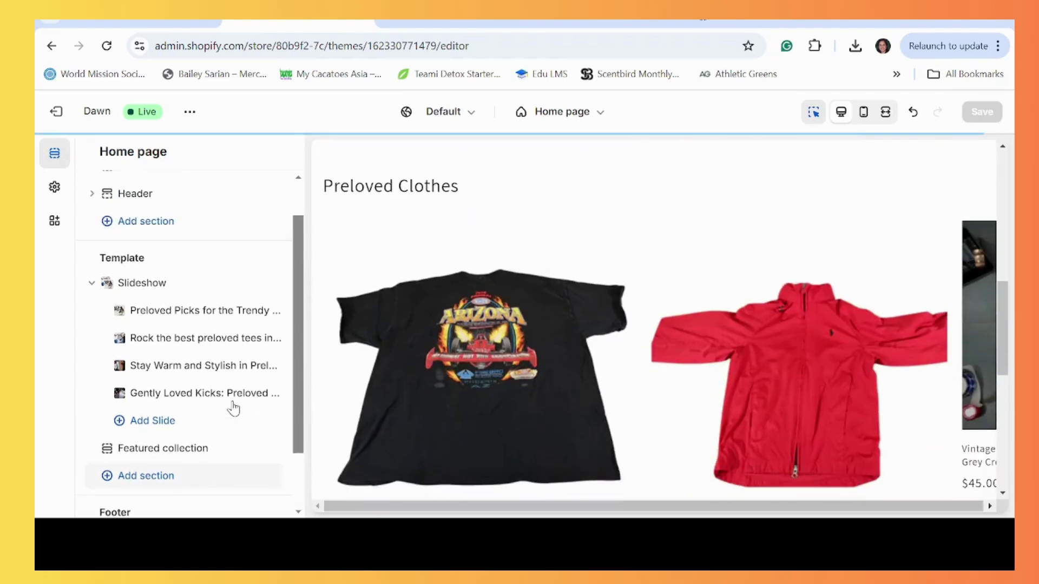
pyautogui.scroll(-2, 233, 408)
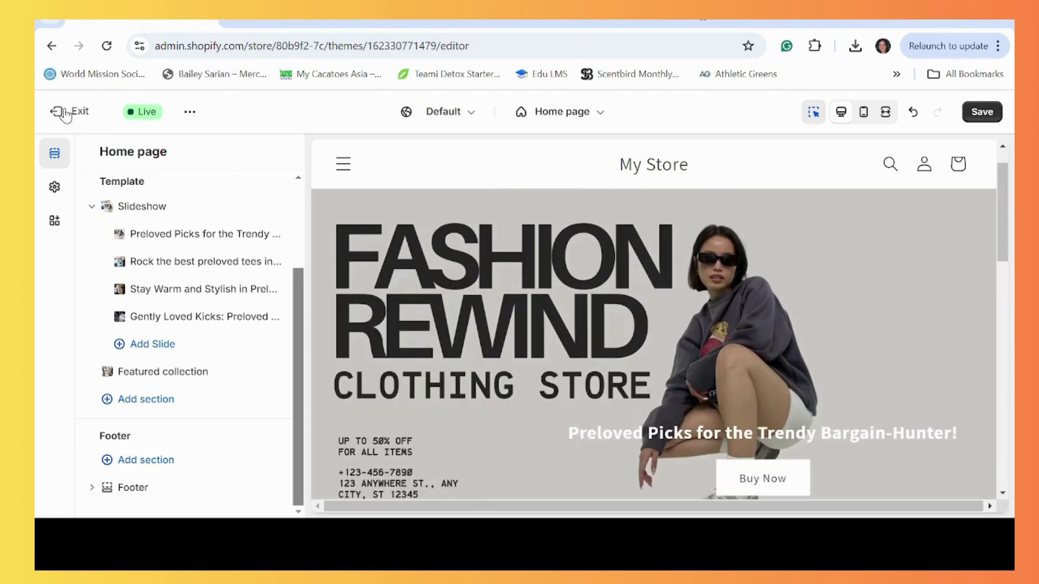
pyautogui.click(64, 111)
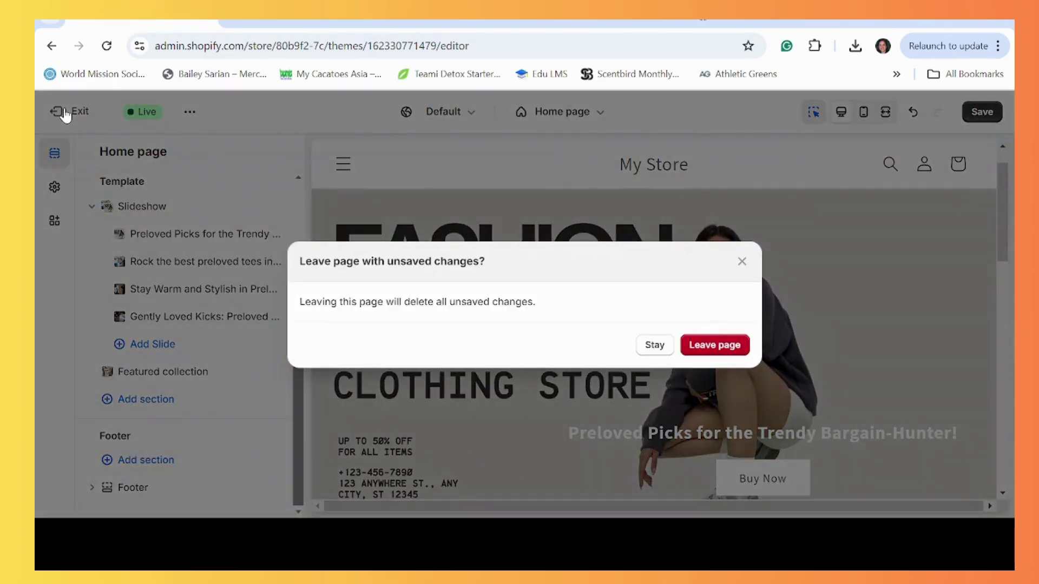
pyautogui.click(742, 262)
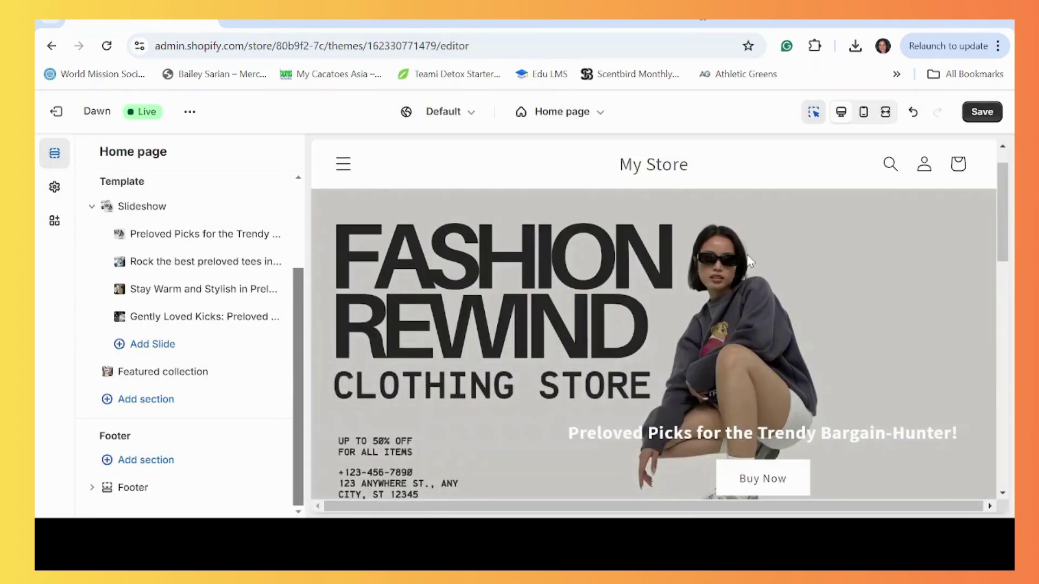
pyautogui.click(979, 116)
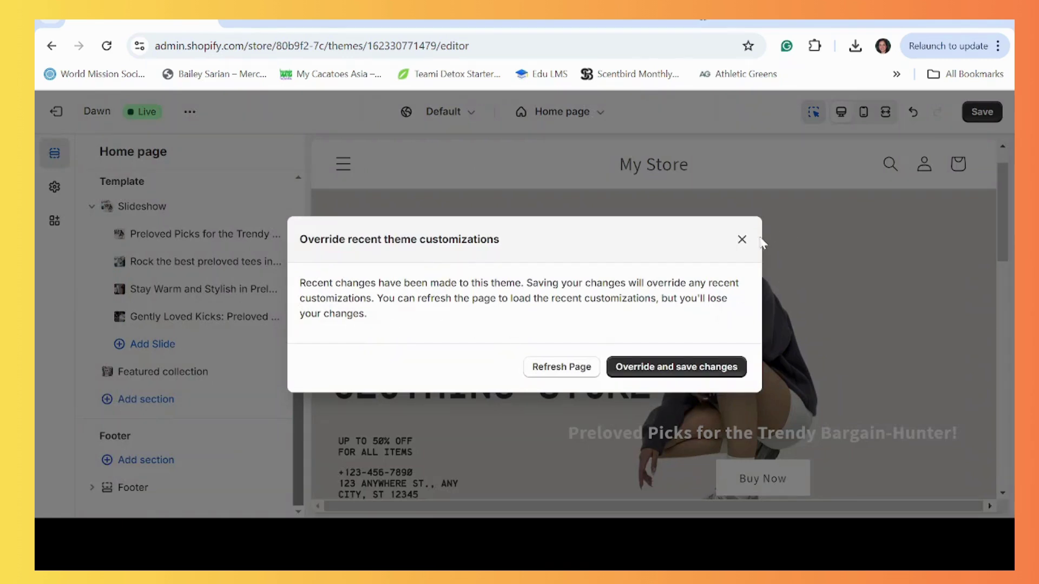
pyautogui.click(742, 239)
# Exit the theme editor and discard the unsaved Home page changes
pyautogui.click(69, 115)
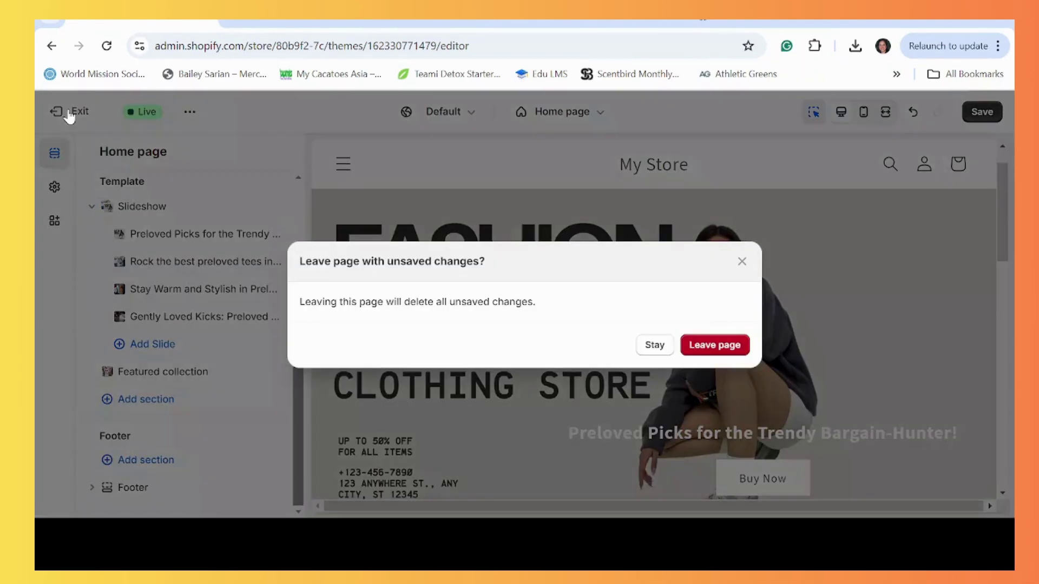
pyautogui.click(737, 346)
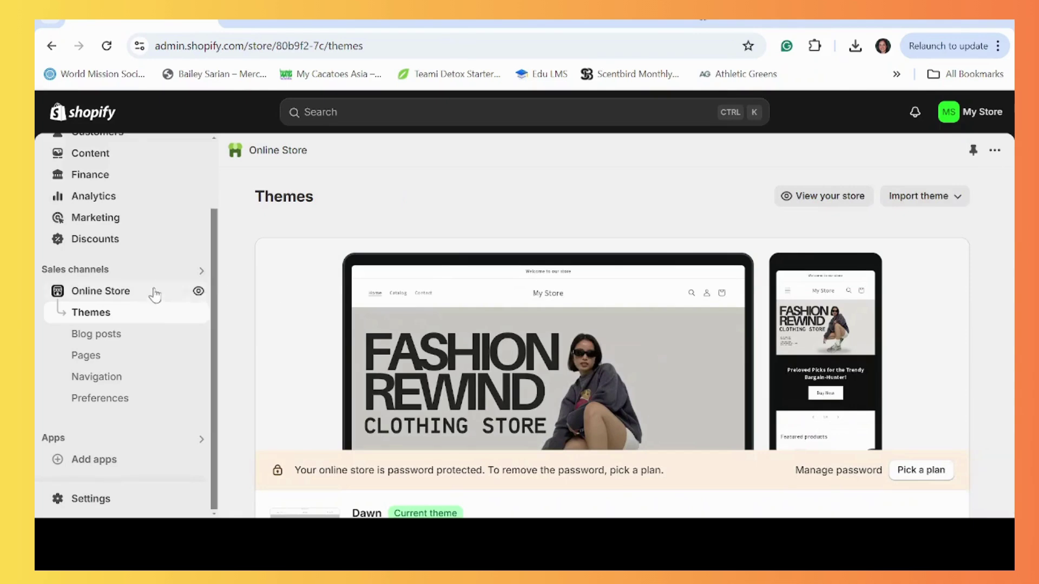
# Look over the store's product list and its collections, and return to the product list
pyautogui.scroll(3, 155, 294)
pyautogui.click(108, 198)
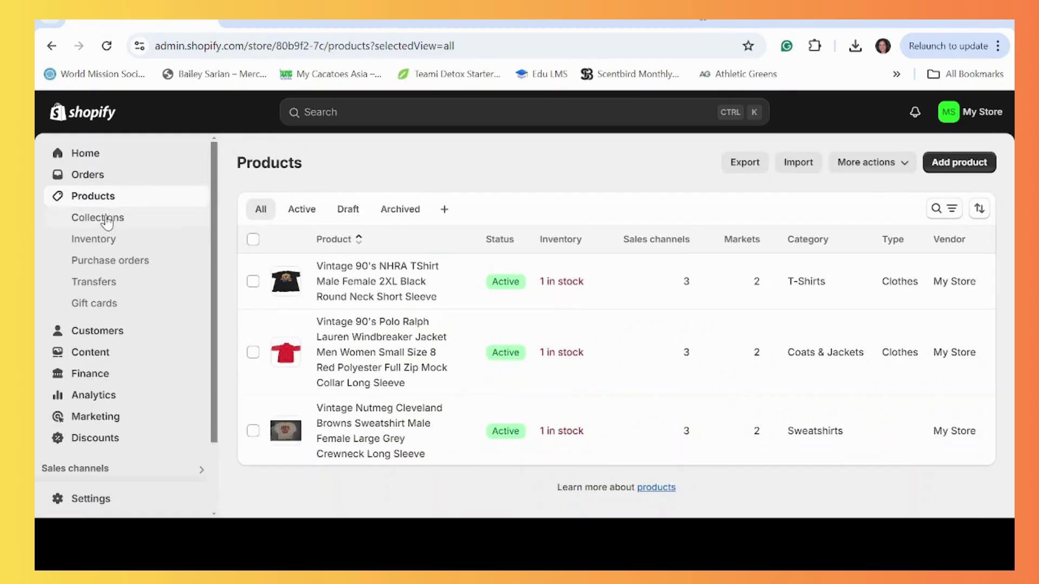
pyautogui.click(108, 218)
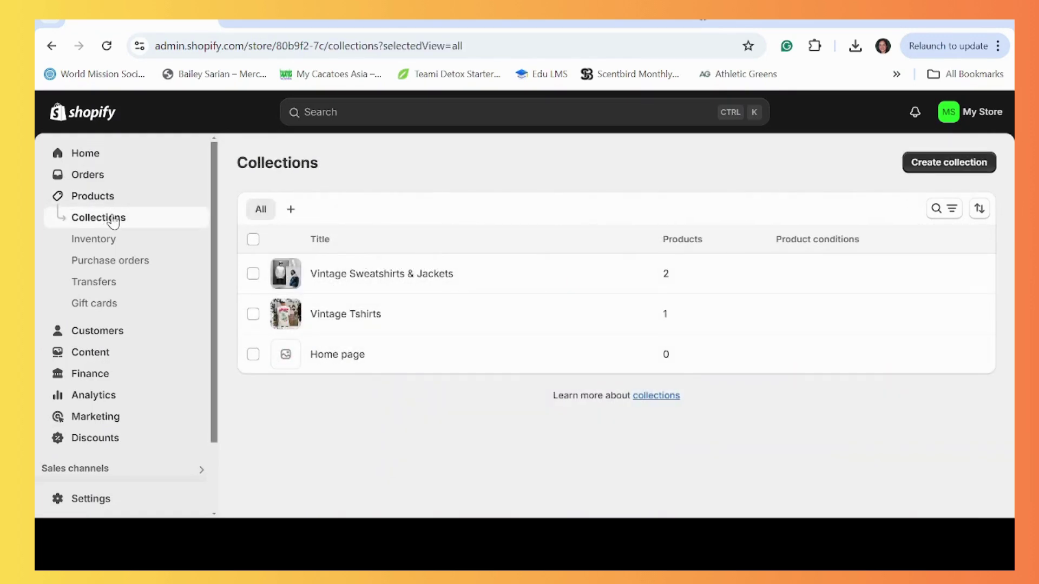
pyautogui.click(99, 200)
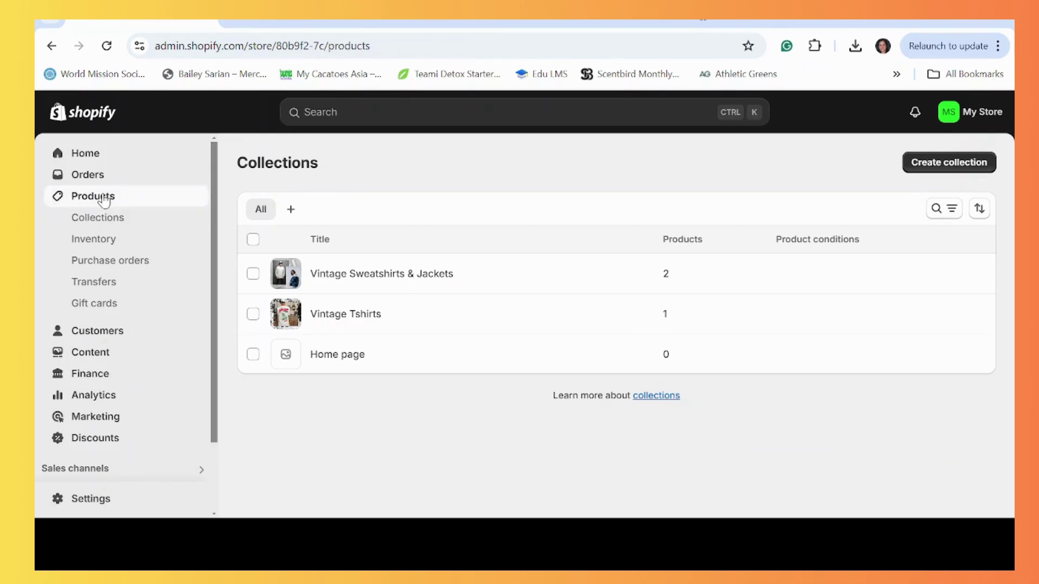